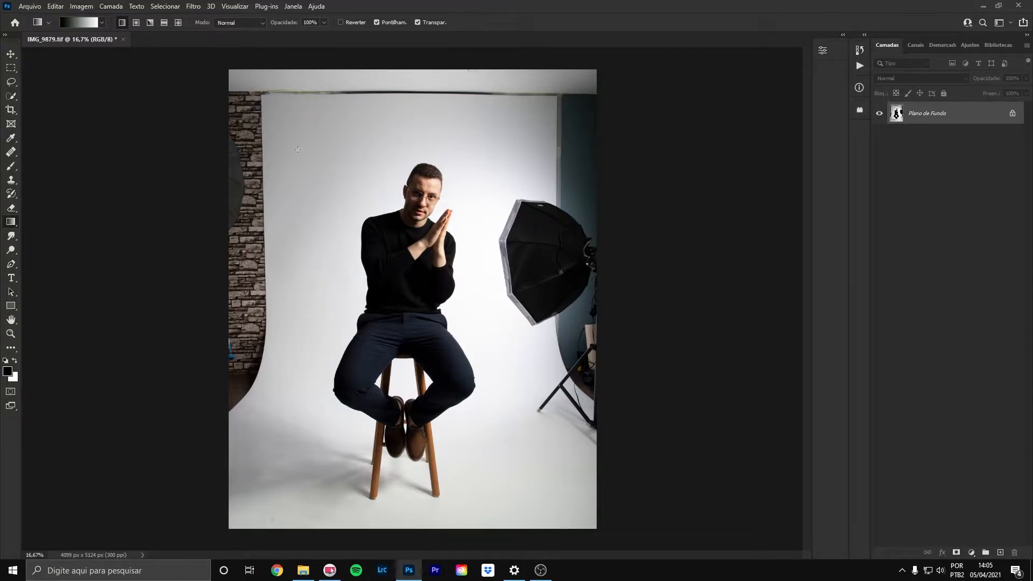
Inspect the studio photo up close, from the man and brick wall down to the stool and floor, for areas needing retouching
{"action": "key", "text": "ctrl+plus"}
{"action": "key", "text": "ctrl+plus"}
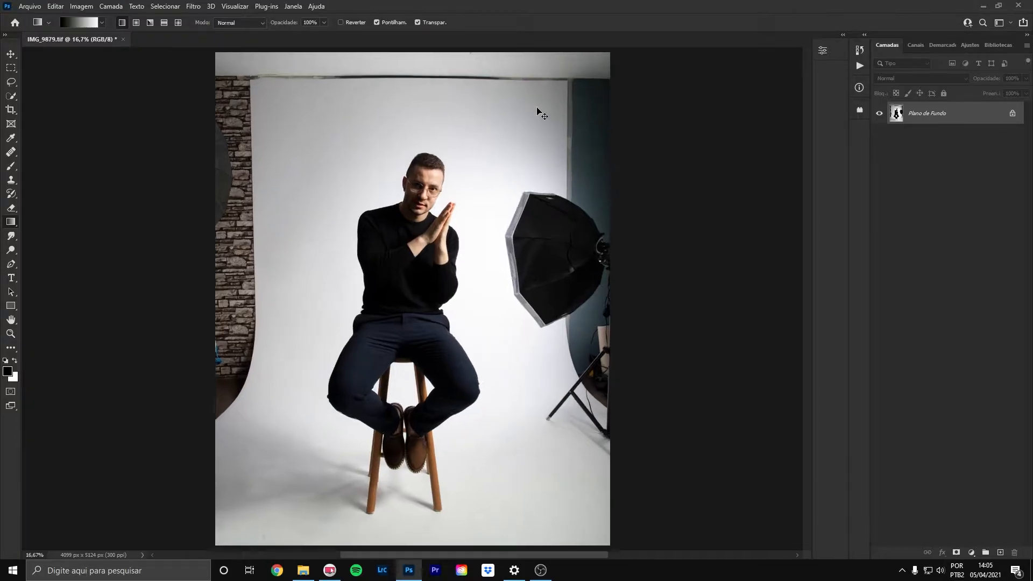
{"action": "key", "text": "ctrl+plus"}
{"action": "key", "text": "ctrl+minus"}
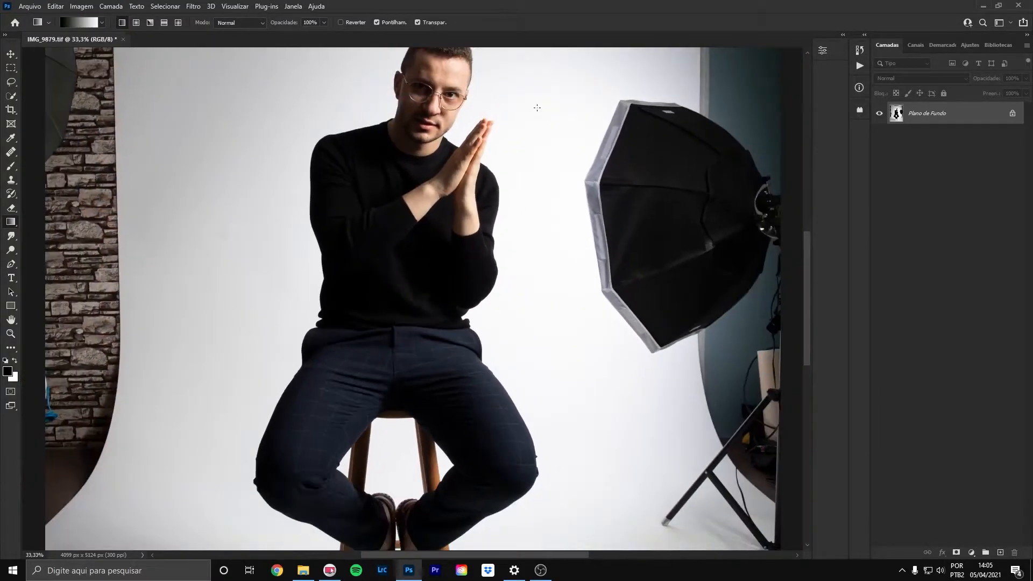
{"action": "left_click_drag", "start_coordinate": [281, 230], "coordinate": [302, 318]}
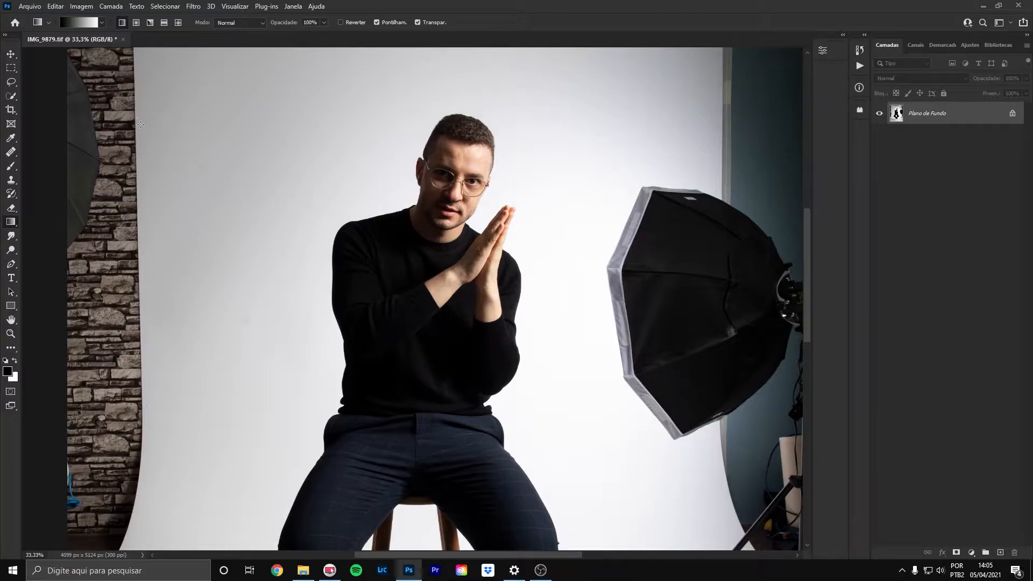
{"action": "left_click_drag", "start_coordinate": [226, 341], "coordinate": [244, 124]}
{"action": "left_click_drag", "start_coordinate": [290, 426], "coordinate": [297, 342]}
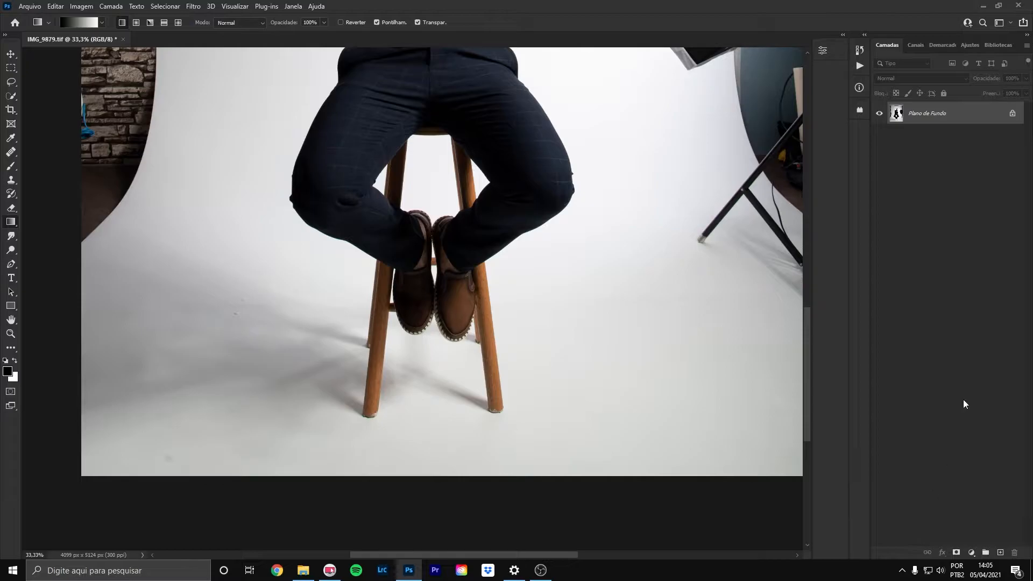
{"action": "key", "text": "ctrl+0"}
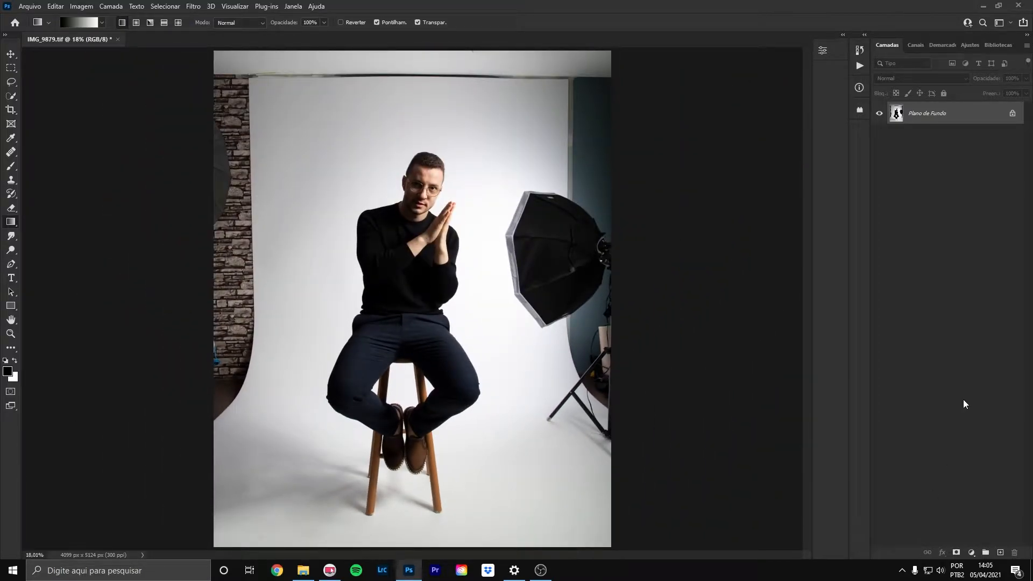
Duplicate the background layer and use the Healing Brush on the blemish on the white backdrop beside the man's arm
{"action": "key", "text": "ctrl+j"}
{"action": "key", "text": "ctrl+plus"}
{"action": "key", "text": "ctrl+plus"}
{"action": "key", "text": "ctrl+plus"}
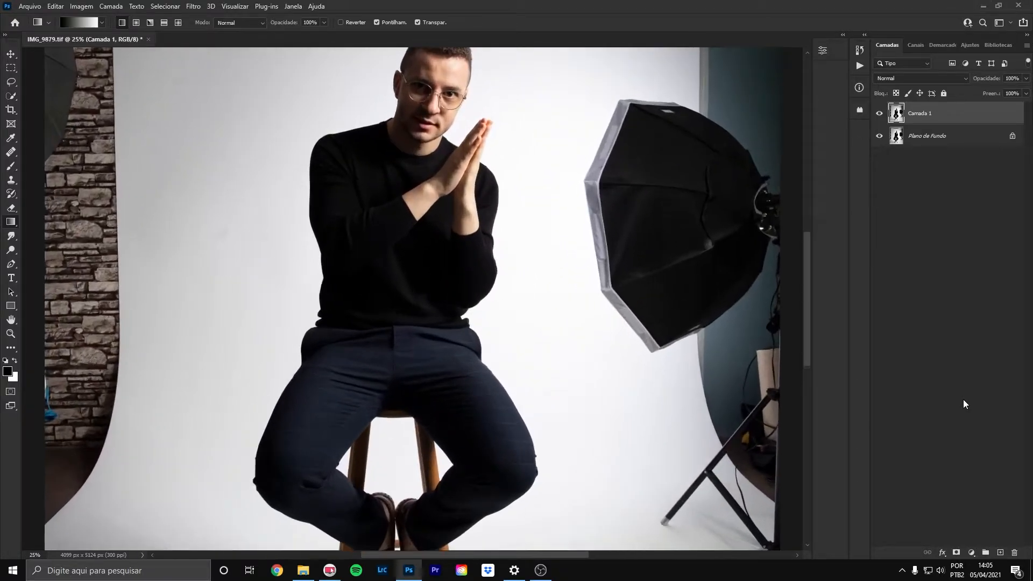
{"action": "key", "text": "ctrl+minus"}
{"action": "key", "text": "j"}
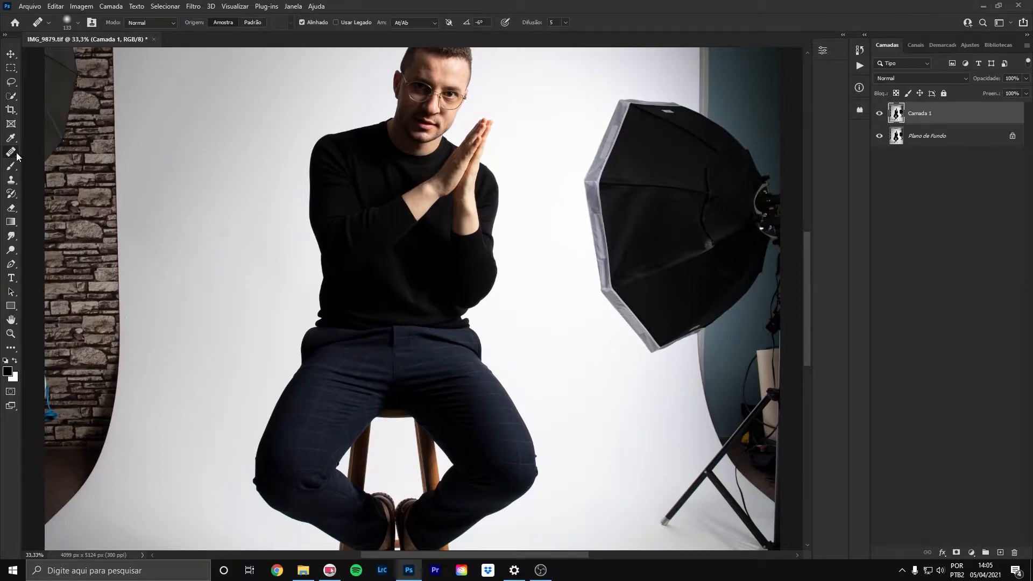
{"action": "key", "text": "ctrl+plus"}
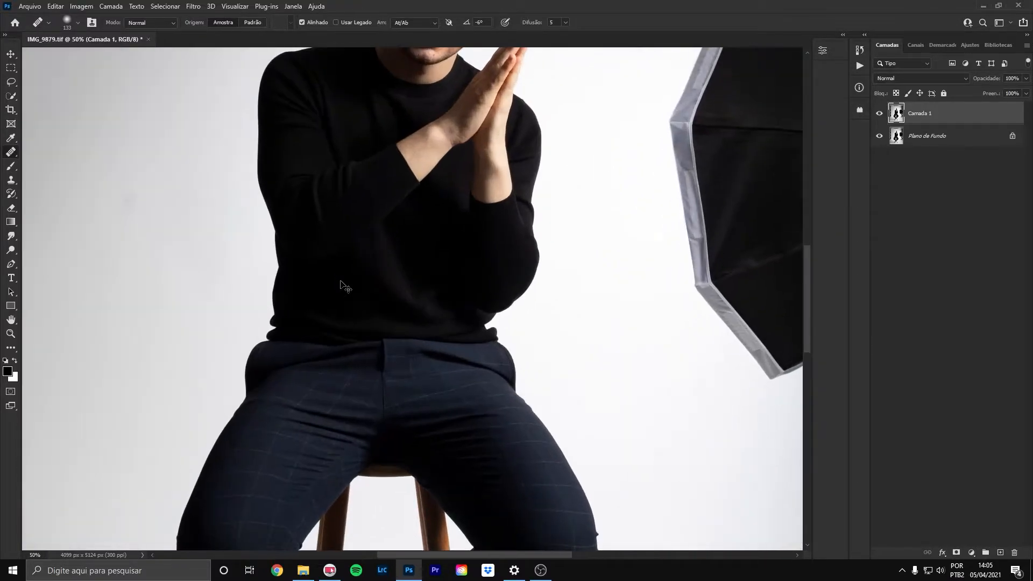
{"action": "left_click_drag", "start_coordinate": [196, 240], "coordinate": [263, 290]}
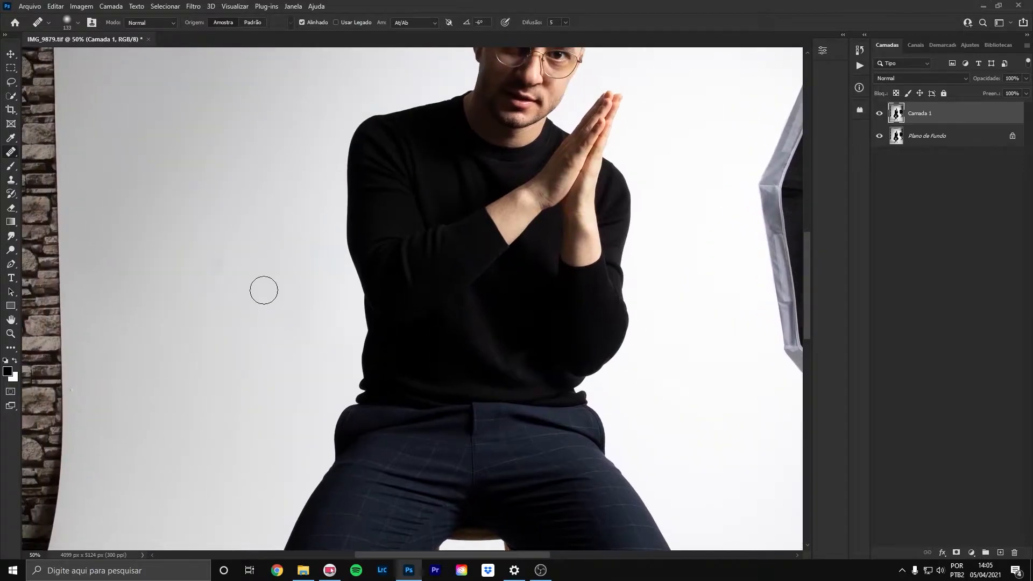
{"action": "left_click_drag", "start_coordinate": [210, 208], "coordinate": [218, 209]}
{"action": "left_click", "coordinate": [225, 217], "text": "alt"}
{"action": "left_click", "coordinate": [217, 264]}
Heal the spot on the floor near the photo's lower-left corner using a clean sample from beside it
{"action": "left_click_drag", "start_coordinate": [207, 438], "coordinate": [250, 143]}
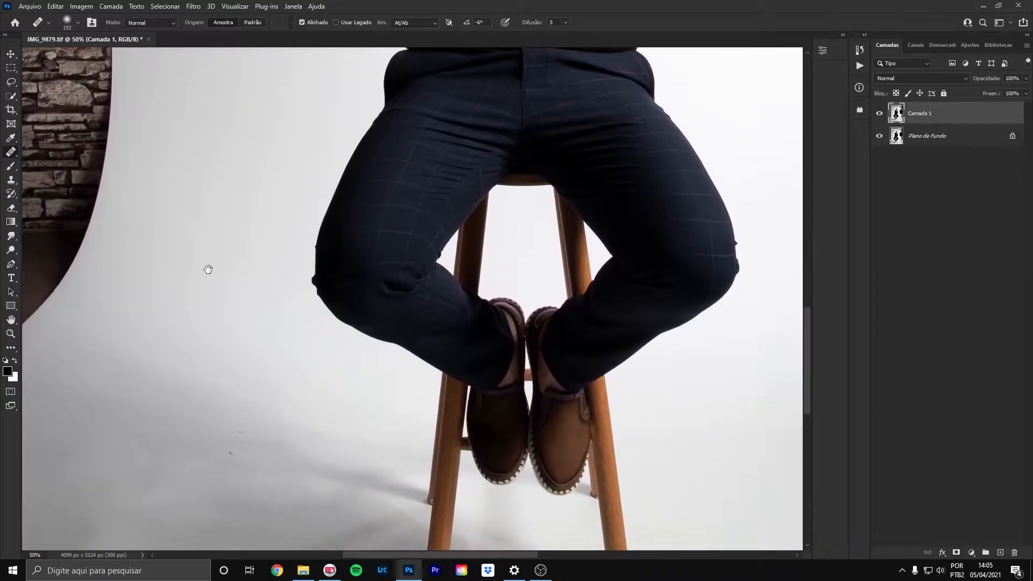
{"action": "left_click_drag", "start_coordinate": [207, 265], "coordinate": [184, 104]}
{"action": "left_click", "coordinate": [164, 440], "text": "alt"}
{"action": "left_click", "coordinate": [127, 454]}
{"action": "left_click", "coordinate": [132, 452]}
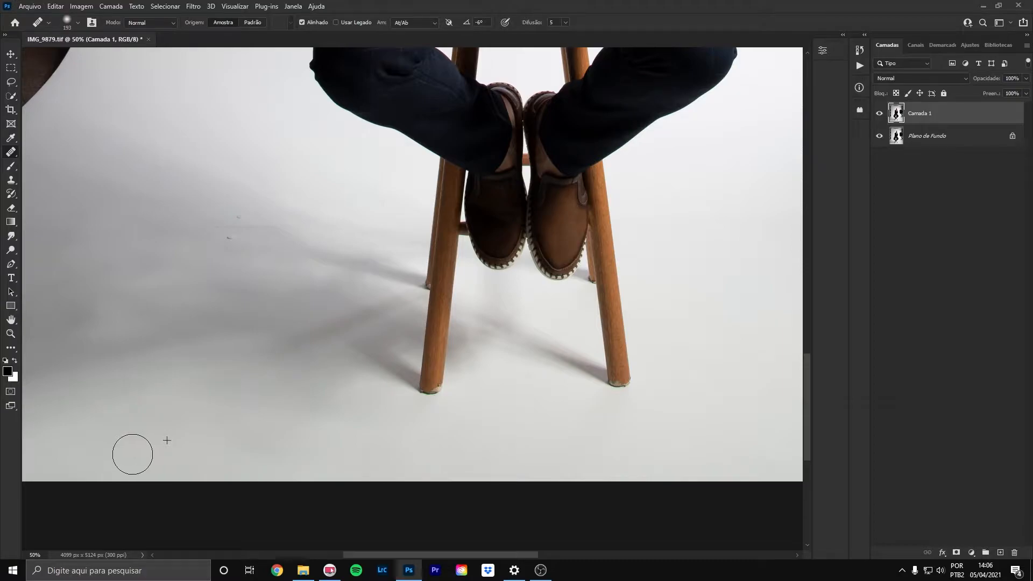
Heal the small marks in the floor shadow beside the stool and merge the retouched layer into the background
{"action": "left_click_drag", "start_coordinate": [655, 275], "coordinate": [403, 309]}
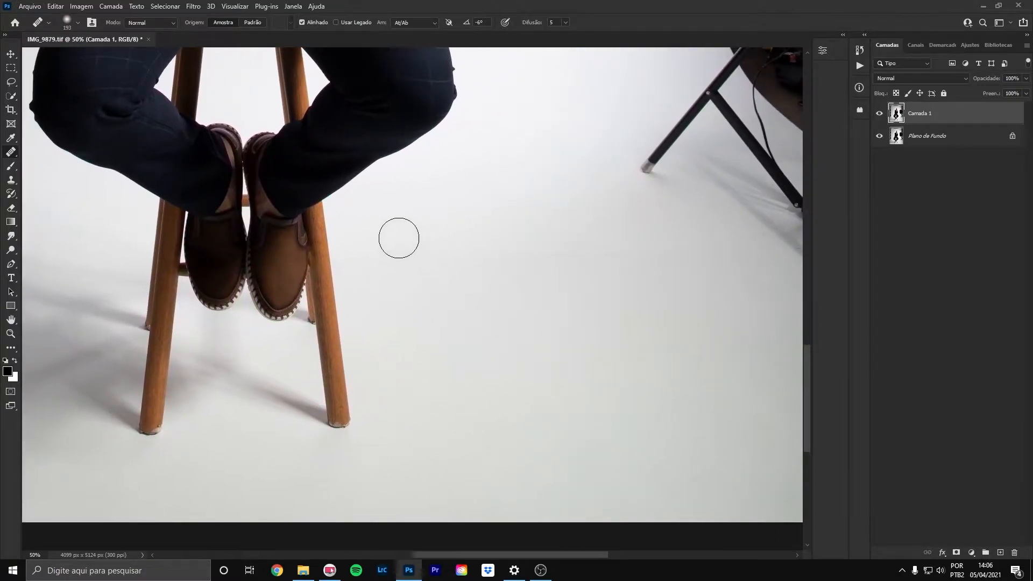
{"action": "left_click_drag", "start_coordinate": [567, 259], "coordinate": [739, 246]}
{"action": "left_click_drag", "start_coordinate": [277, 208], "coordinate": [745, 221]}
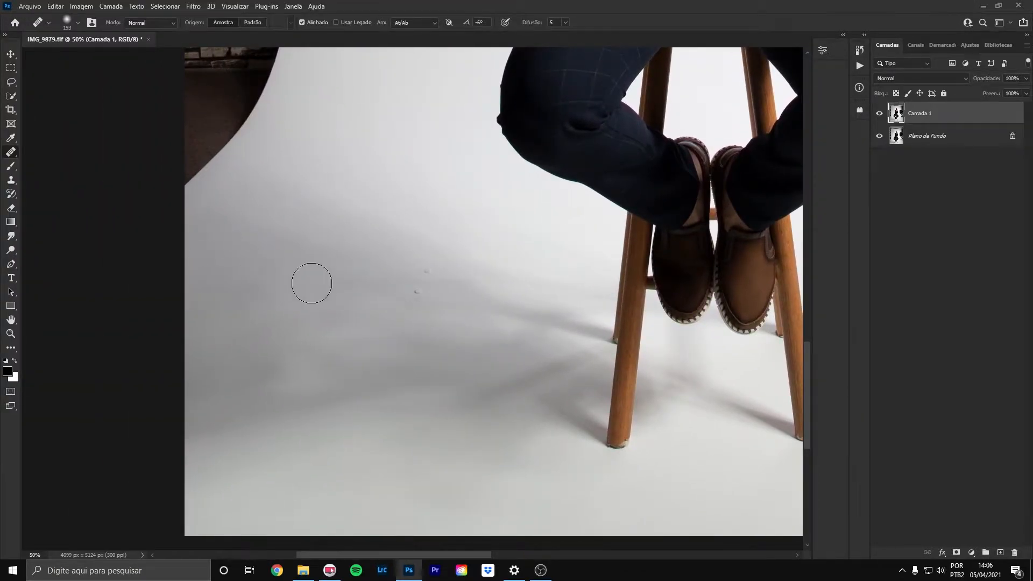
{"action": "left_click_drag", "start_coordinate": [385, 275], "coordinate": [459, 283]}
{"action": "left_click_drag", "start_coordinate": [333, 365], "coordinate": [280, 517]}
{"action": "mouse_move", "coordinate": [428, 59]}
{"action": "left_mouse_down"}
{"action": "mouse_move", "coordinate": [346, 269]}
{"action": "mouse_move", "coordinate": [299, 517]}
{"action": "left_mouse_up"}
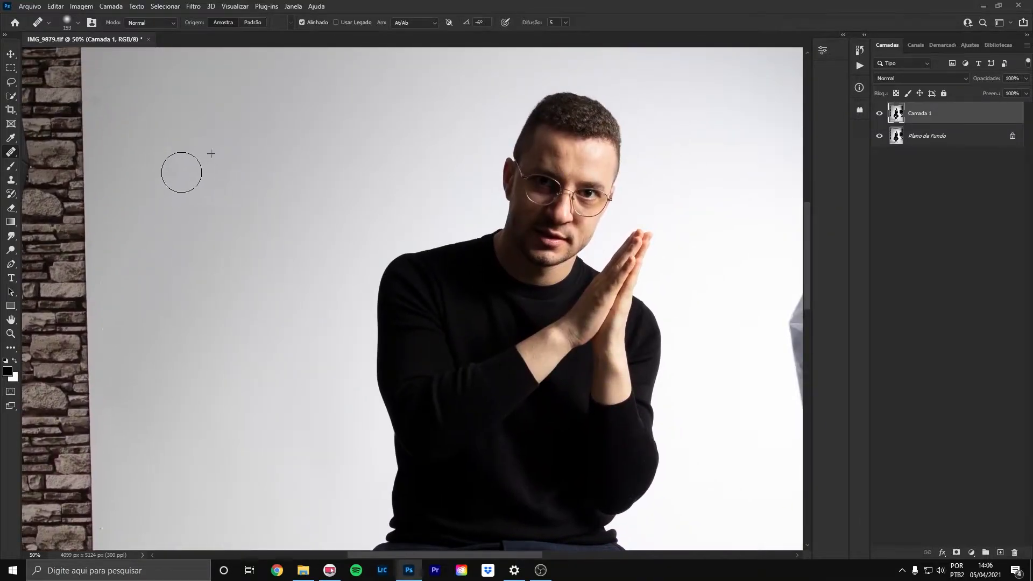
{"action": "key", "text": "ctrl+0"}
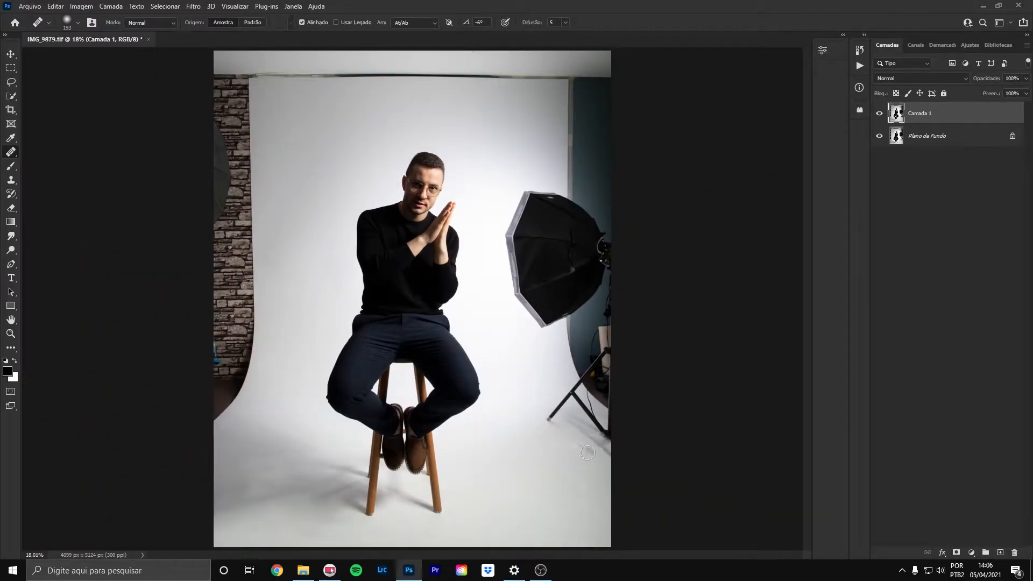
{"action": "key", "text": "ctrl+e"}
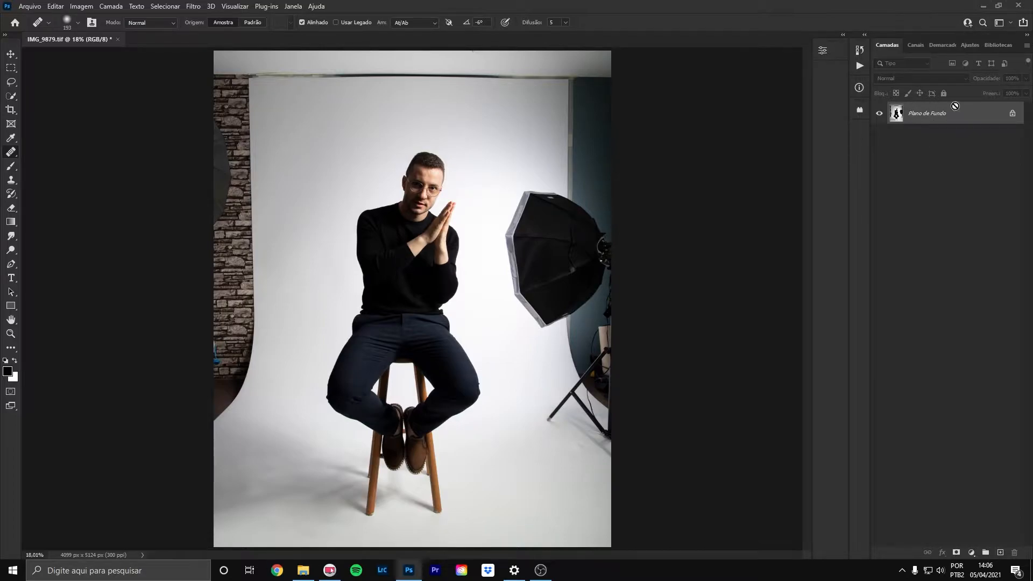
Duplicate the background layer and make a rectangular selection around the brick wall strip, including a margin of white backdrop
{"action": "key", "text": "ctrl+j"}
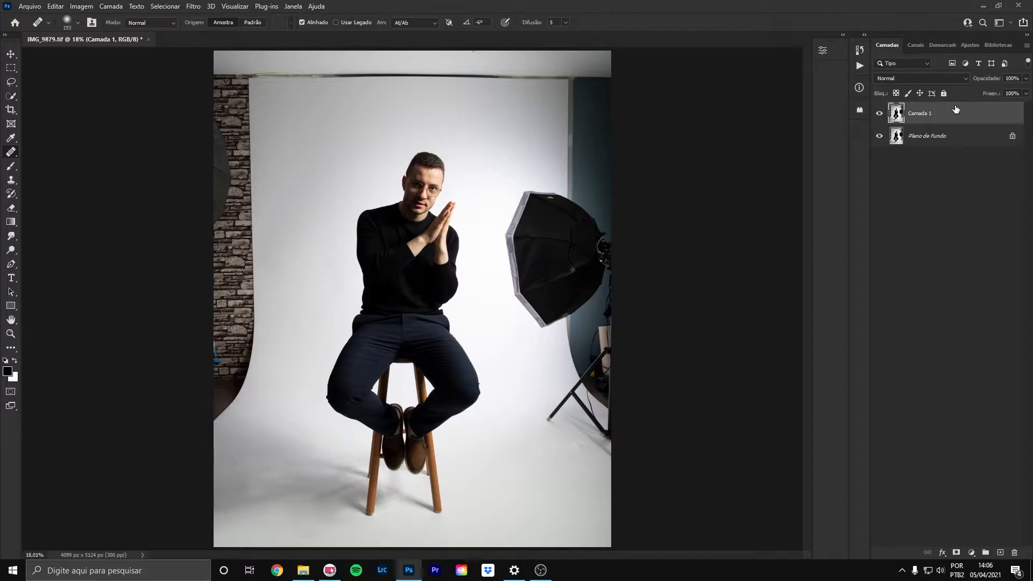
{"action": "left_click", "coordinate": [12, 70]}
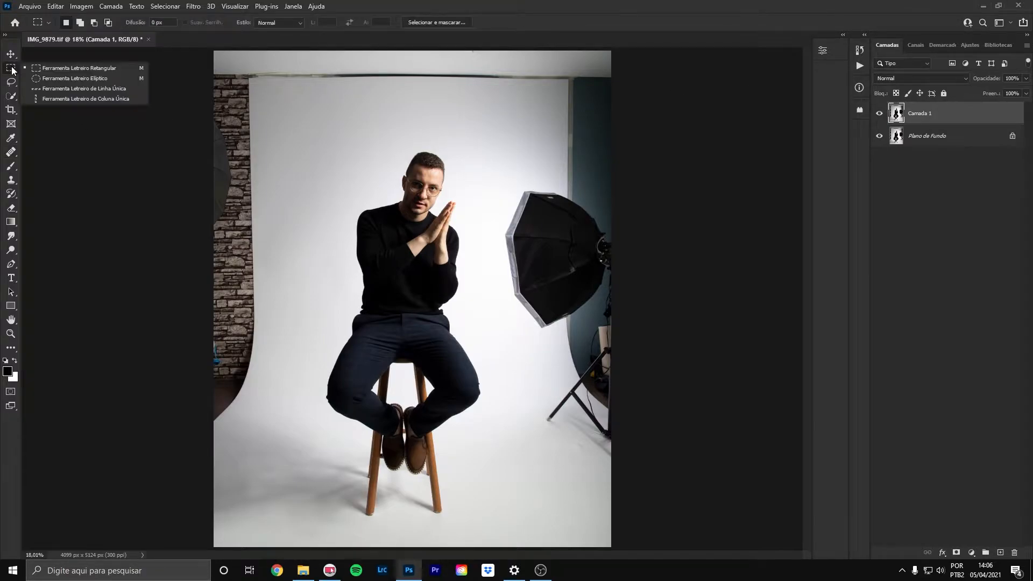
{"action": "left_click", "coordinate": [43, 70]}
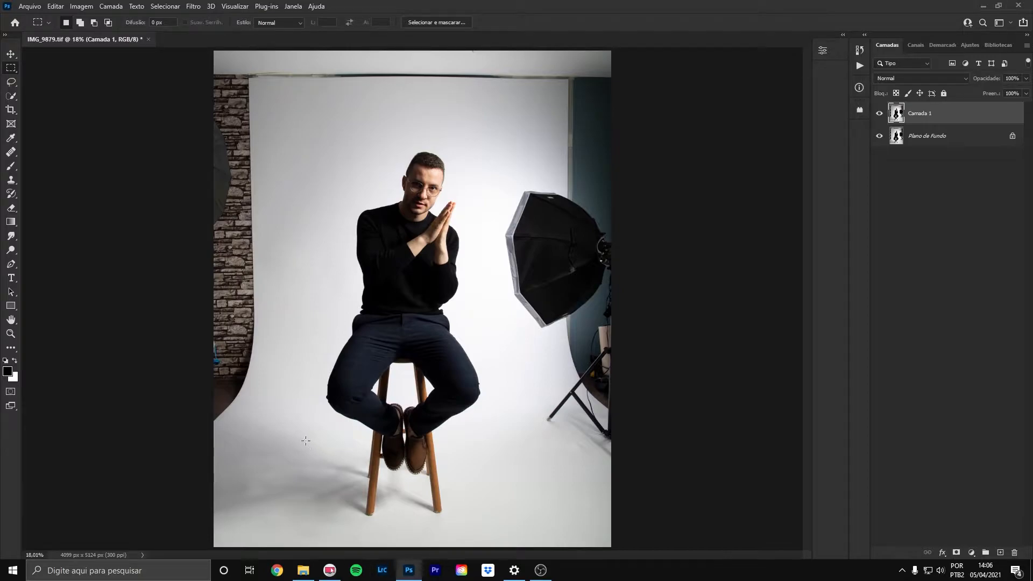
{"action": "left_click_drag", "start_coordinate": [277, 441], "coordinate": [164, 59]}
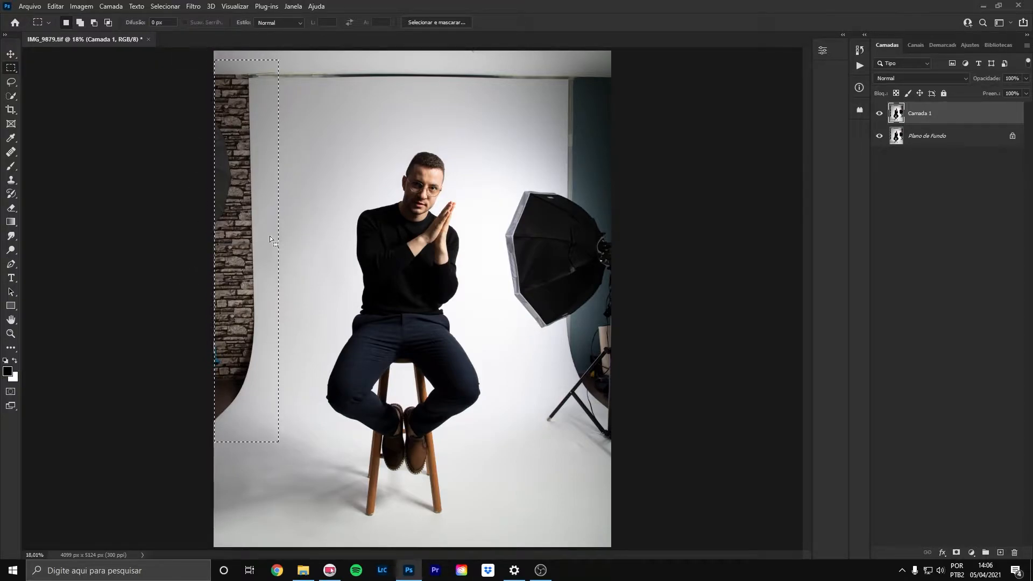
Stretch the selected strip outward past the photo's left edge until white backdrop replaces the brick wall, and clear the selection
{"action": "key", "text": "ctrl+t"}
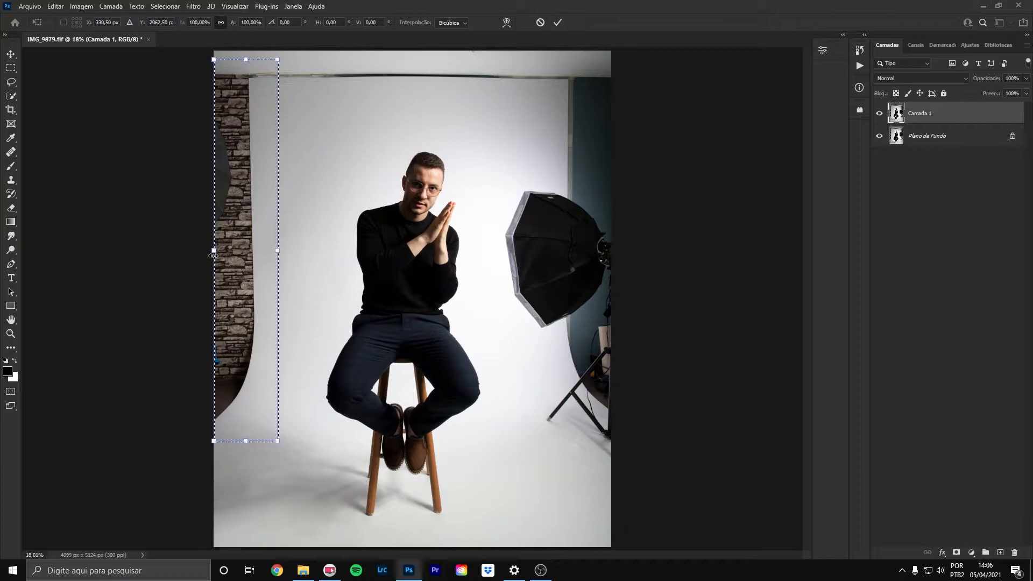
{"action": "left_click_drag", "start_coordinate": [214, 250], "coordinate": [101, 251]}
{"action": "key", "text": "Return"}
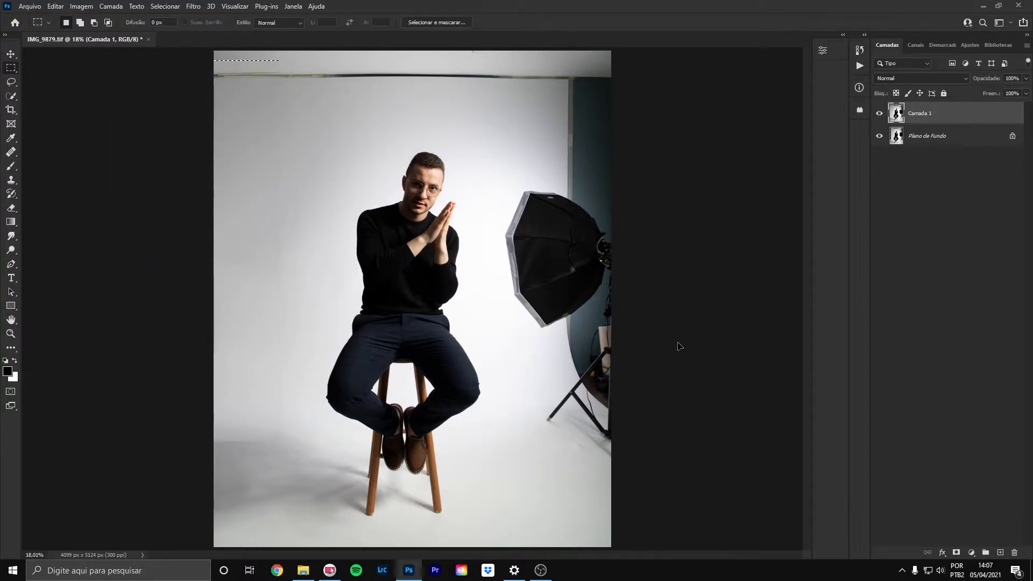
{"action": "key", "text": "ctrl+d"}
Add a mask to the duplicated layer and paint it with a soft black brush to blend the seam in the floor shadow
{"action": "scroll", "coordinate": [245, 411], "scroll_direction": "up", "scroll_amount": 2}
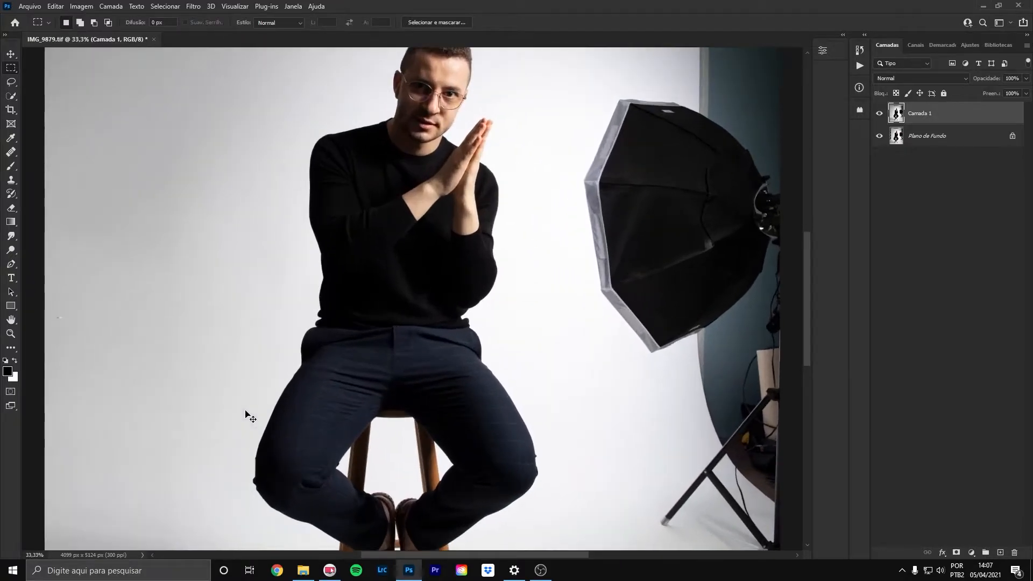
{"action": "left_click_drag", "start_coordinate": [258, 396], "coordinate": [251, 334]}
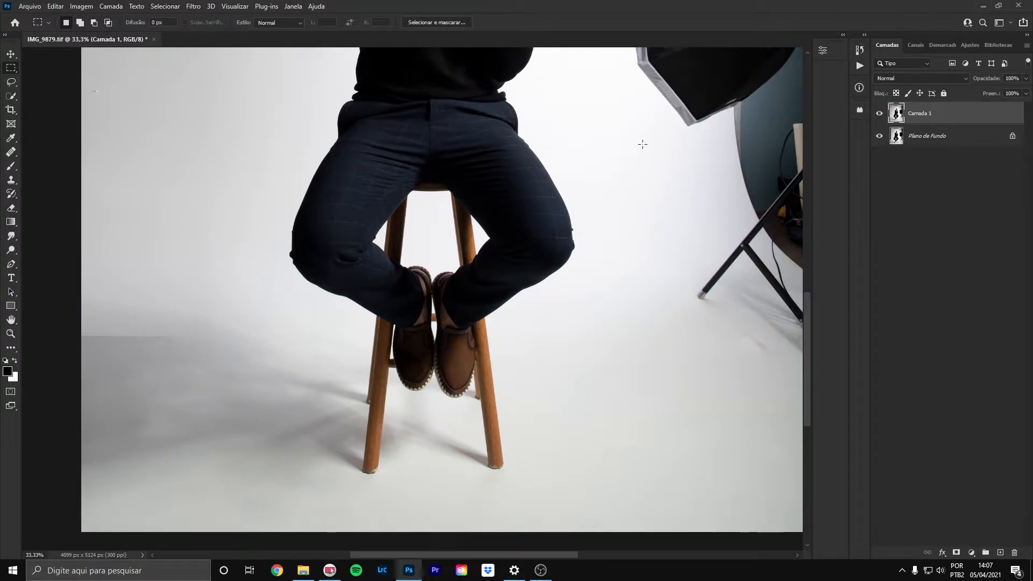
{"action": "left_click", "coordinate": [957, 552]}
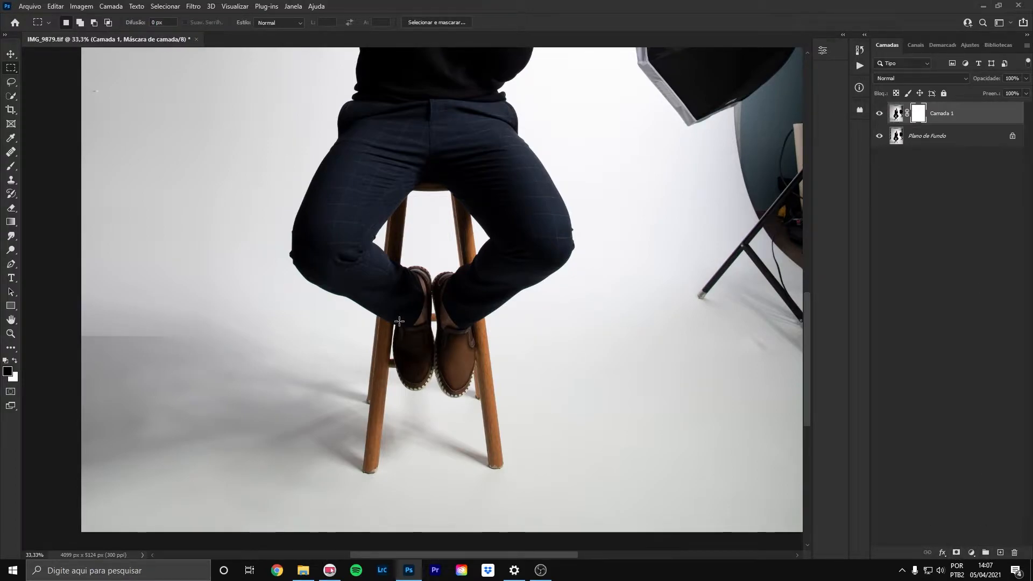
{"action": "key", "text": "b"}
{"action": "left_click_drag", "start_coordinate": [158, 272], "coordinate": [18, 269]}
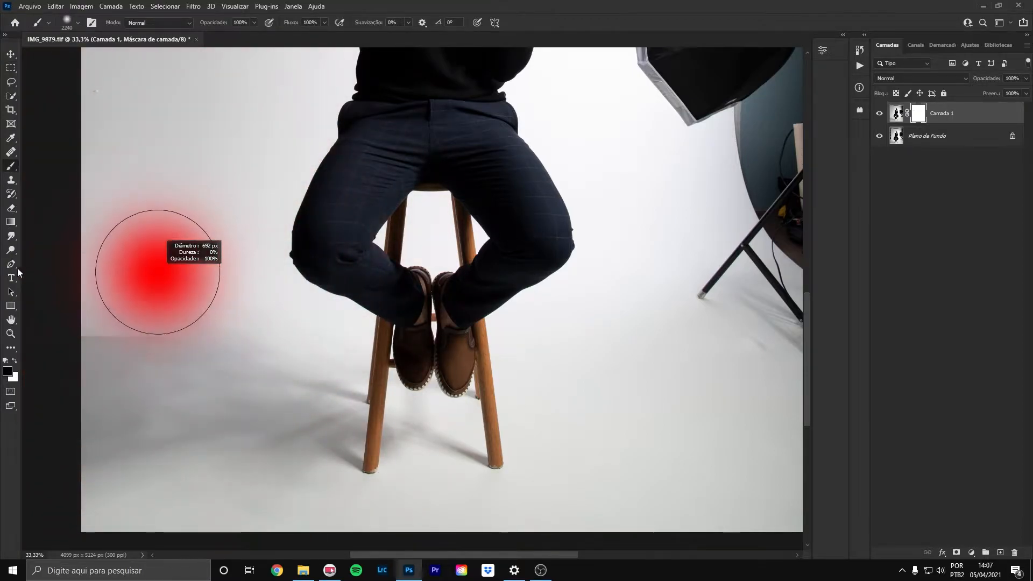
{"action": "left_click_drag", "start_coordinate": [90, 259], "coordinate": [71, 263]}
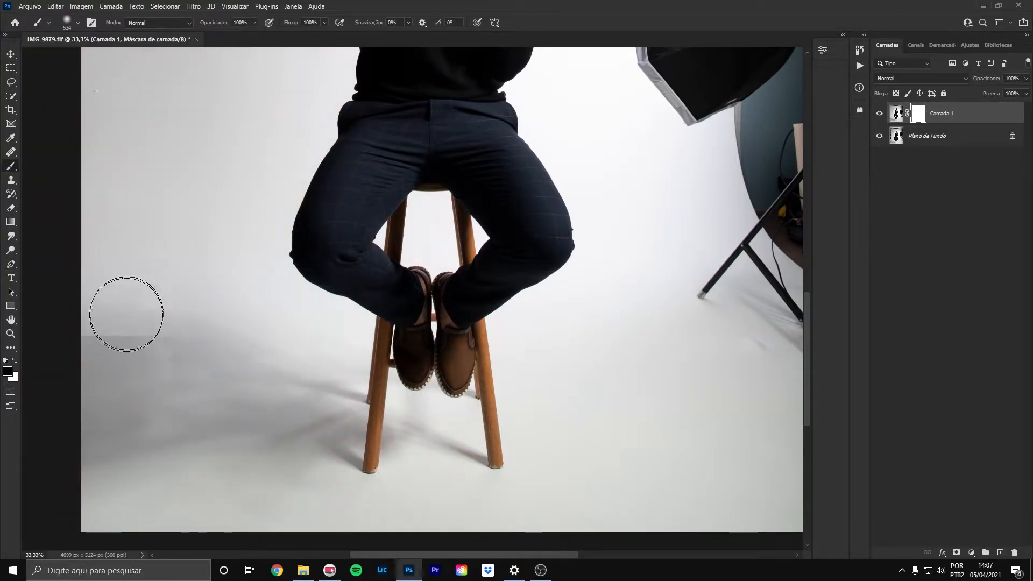
{"action": "left_click_drag", "start_coordinate": [115, 369], "coordinate": [94, 369]}
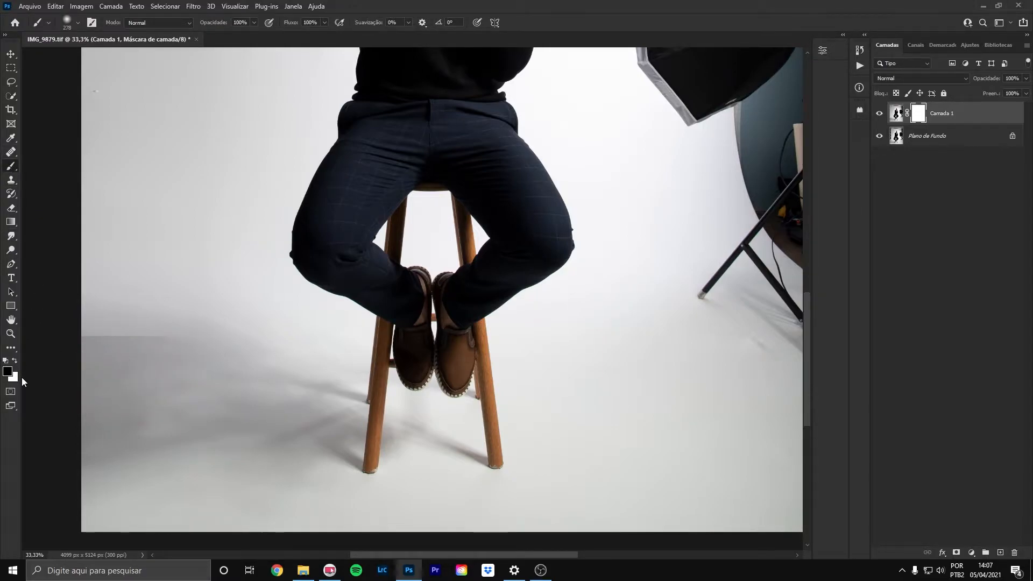
{"action": "left_click", "coordinate": [102, 357], "text": "alt"}
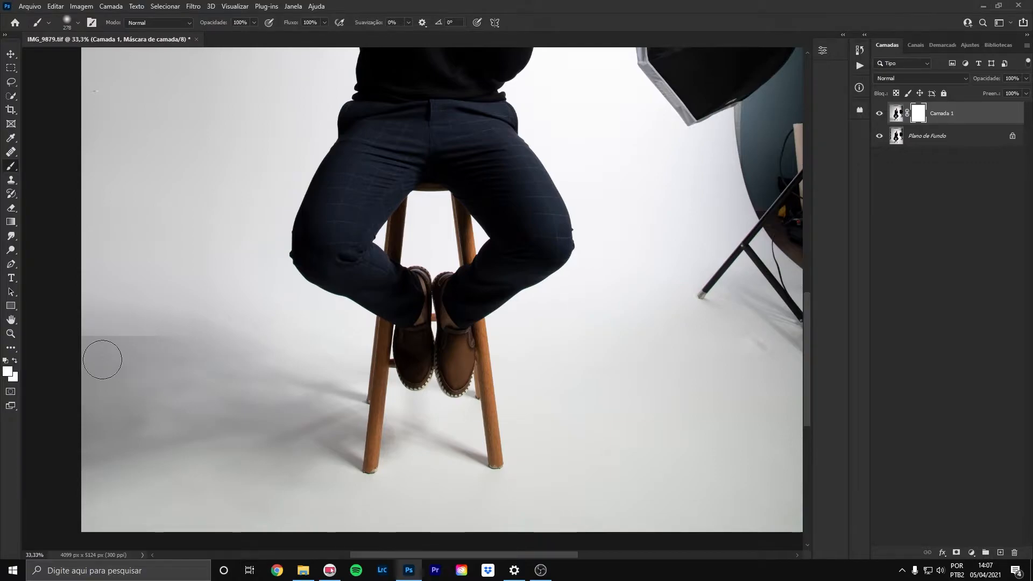
{"action": "left_click", "coordinate": [5, 360]}
{"action": "mouse_move", "coordinate": [96, 343]}
{"action": "left_mouse_down"}
{"action": "mouse_move", "coordinate": [182, 345]}
{"action": "mouse_move", "coordinate": [62, 346]}
{"action": "mouse_move", "coordinate": [206, 354]}
{"action": "mouse_move", "coordinate": [90, 354]}
{"action": "mouse_move", "coordinate": [193, 351]}
{"action": "mouse_move", "coordinate": [109, 348]}
{"action": "mouse_move", "coordinate": [151, 341]}
{"action": "mouse_move", "coordinate": [157, 368]}
{"action": "left_mouse_up"}
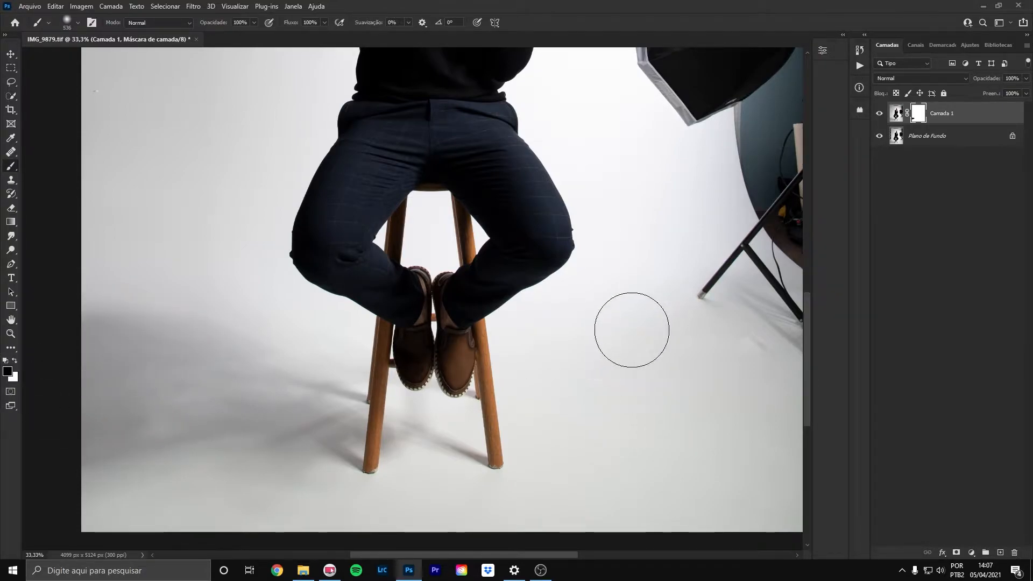
Merge the masked layer into the background and duplicate the resulting layer
{"action": "key", "text": "ctrl+0"}
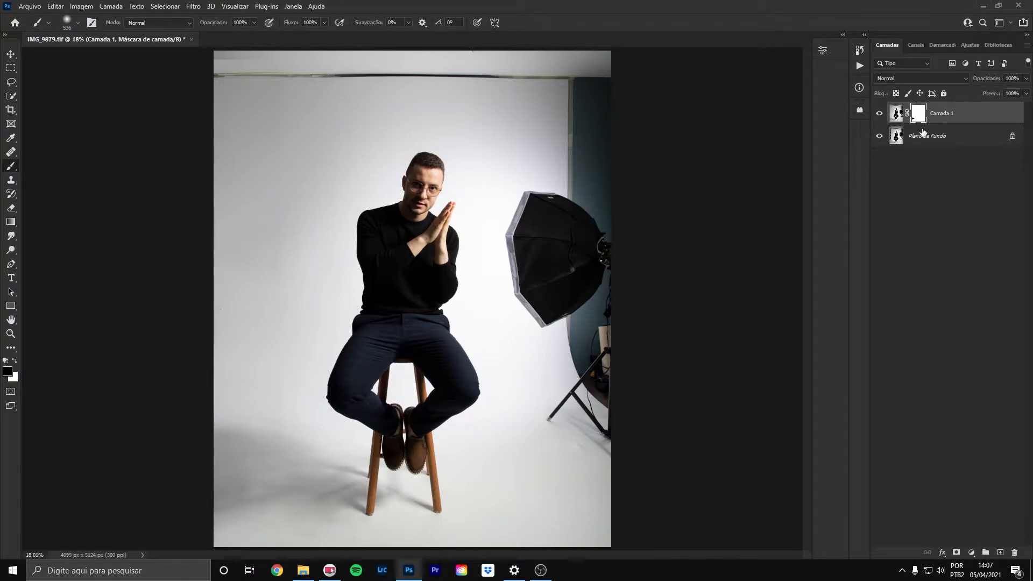
{"action": "key", "text": "Delete"}
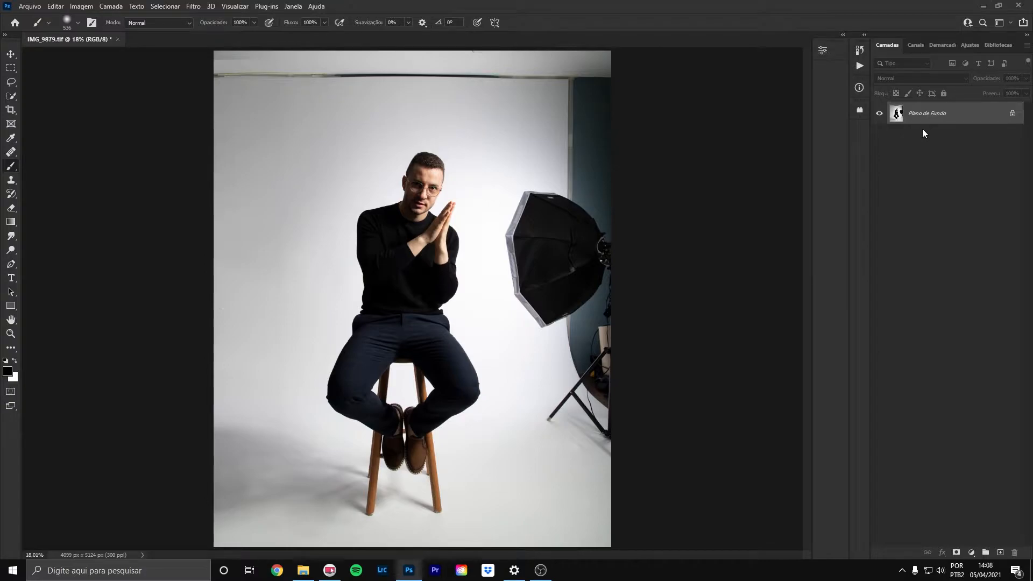
{"action": "key", "text": "ctrl+j"}
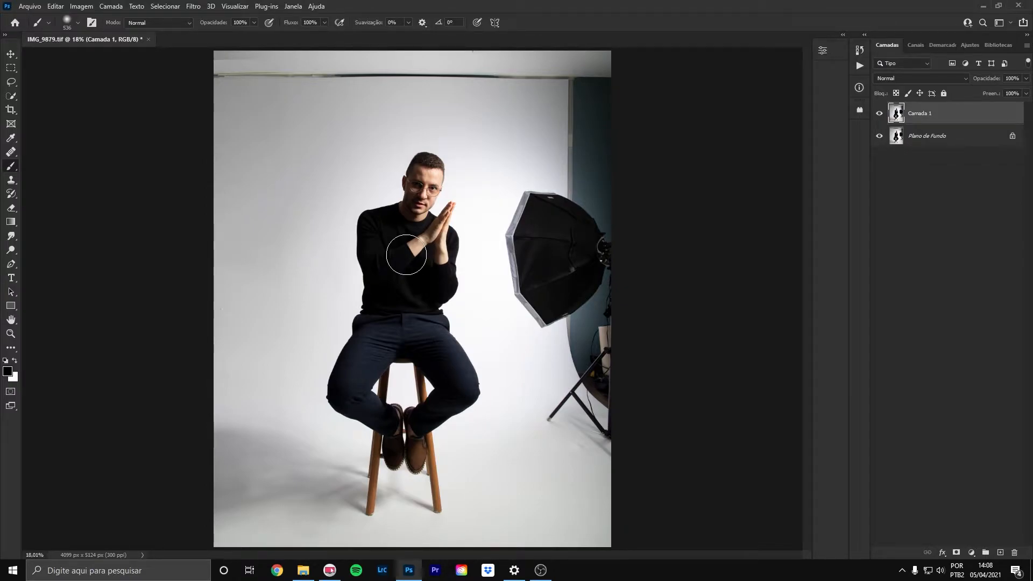
Automatically select the seated man and his stool on the duplicated layer with Select Subject
{"action": "left_click", "coordinate": [406, 255]}
{"action": "left_click", "coordinate": [11, 96]}
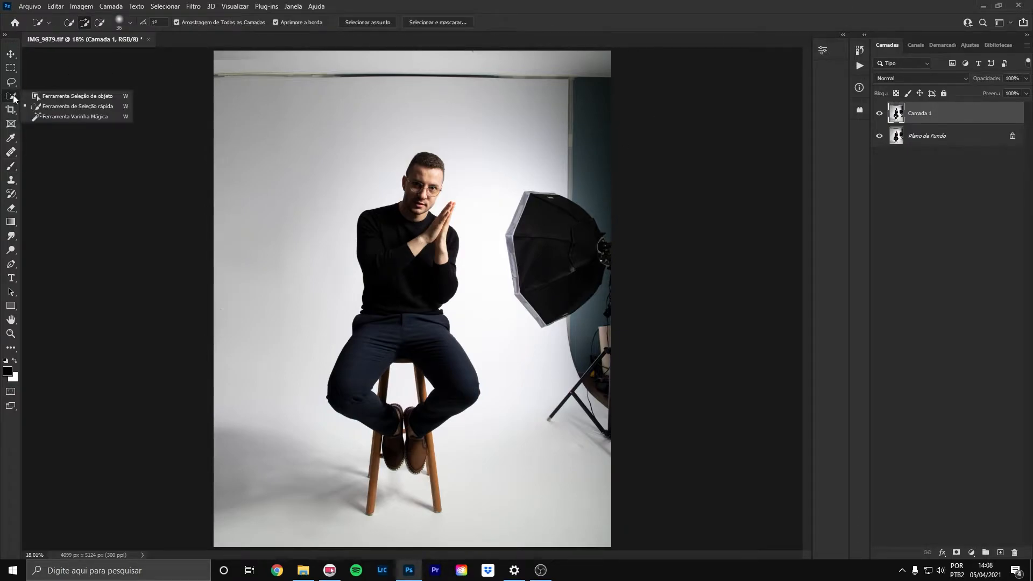
{"action": "left_click", "coordinate": [14, 94]}
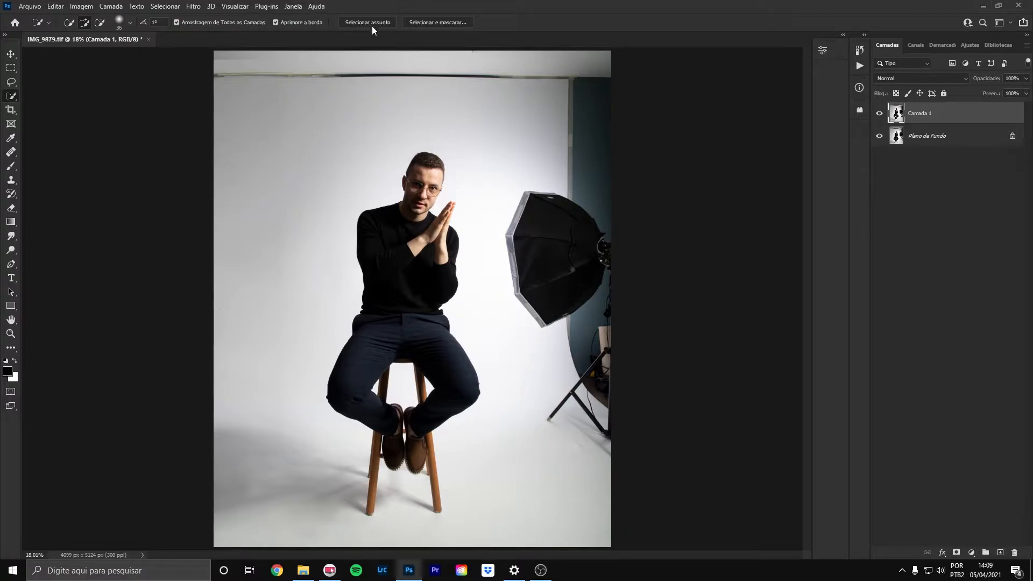
{"action": "left_click", "coordinate": [383, 21]}
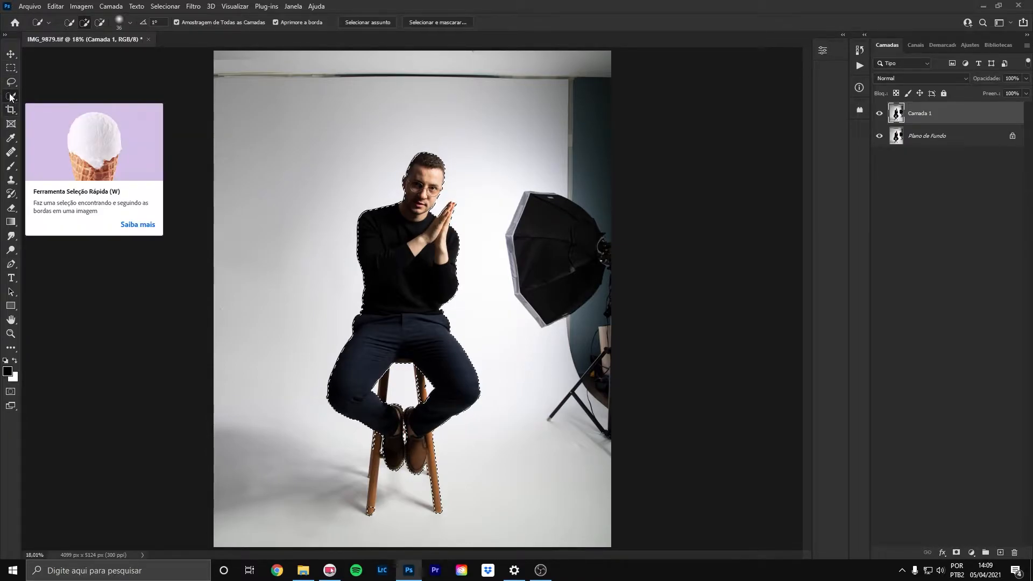
Add the unselected part of the stool leg beside the dark shoe to the selection using a larger Quick Selection brush
{"action": "key", "text": "ctrl+plus"}
{"action": "key", "text": "ctrl+plus"}
{"action": "left_click_drag", "start_coordinate": [345, 317], "coordinate": [364, 73]}
{"action": "right_click", "coordinate": [369, 323], "text": "alt"}
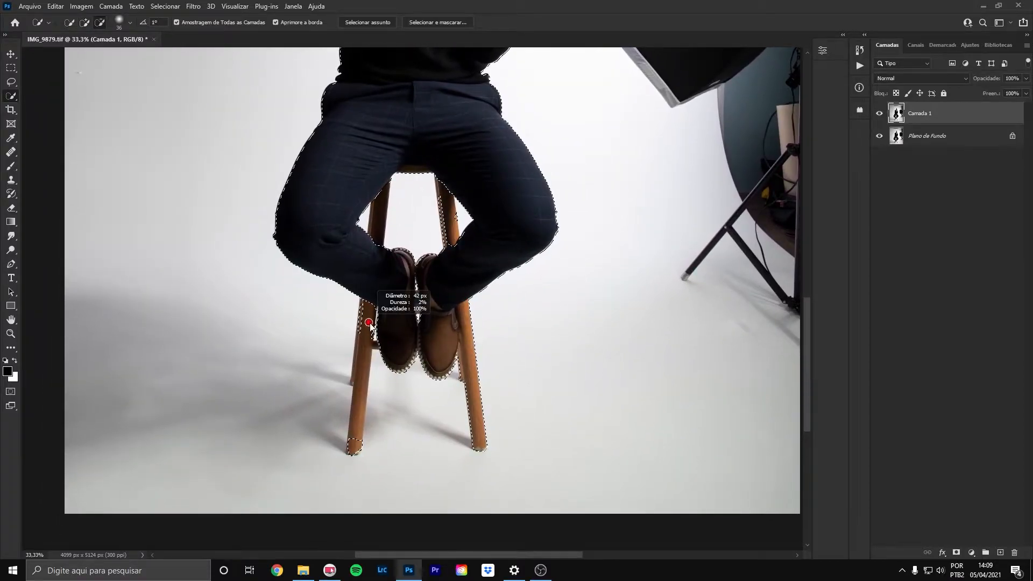
{"action": "left_click_drag", "start_coordinate": [367, 319], "coordinate": [364, 333]}
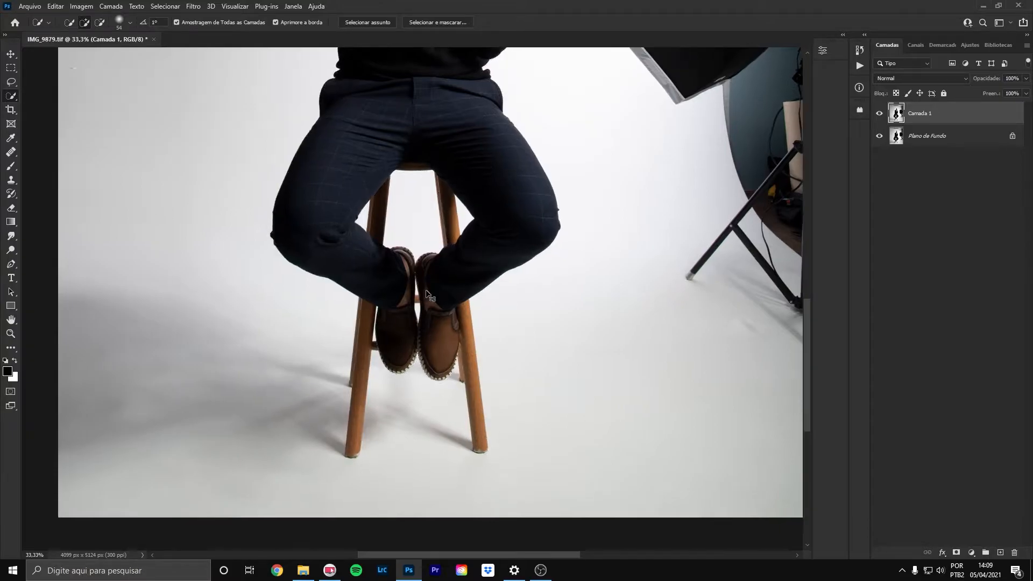
Add the stool leg between thigh and calf to the selection and subtract the backdrop beside the opposite leg with a 30 px brush
{"action": "key", "text": "ctrl+plus"}
{"action": "key", "text": "ctrl+plus"}
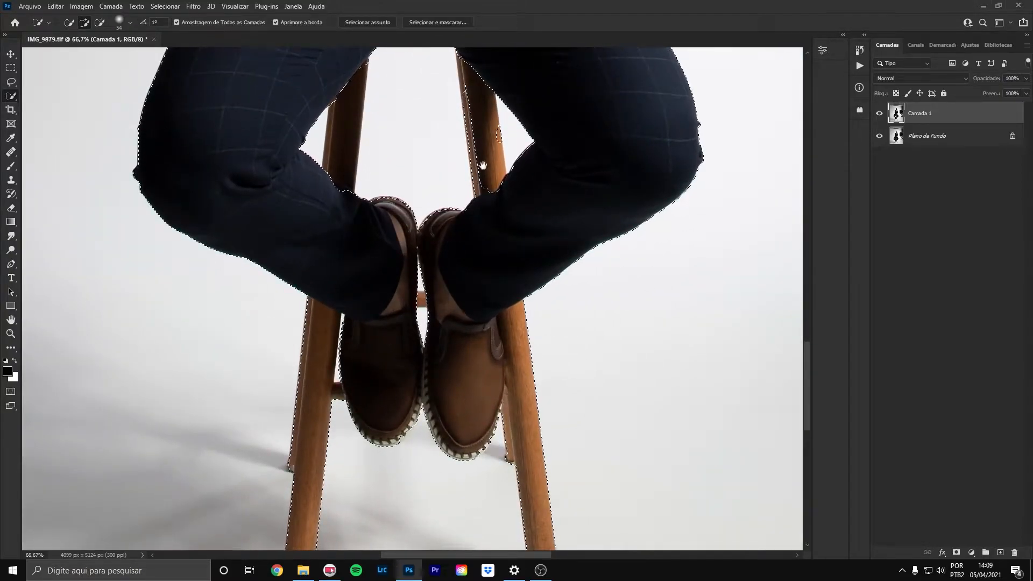
{"action": "left_click_drag", "start_coordinate": [483, 165], "coordinate": [477, 377]}
{"action": "left_click_drag", "start_coordinate": [454, 342], "coordinate": [448, 267]}
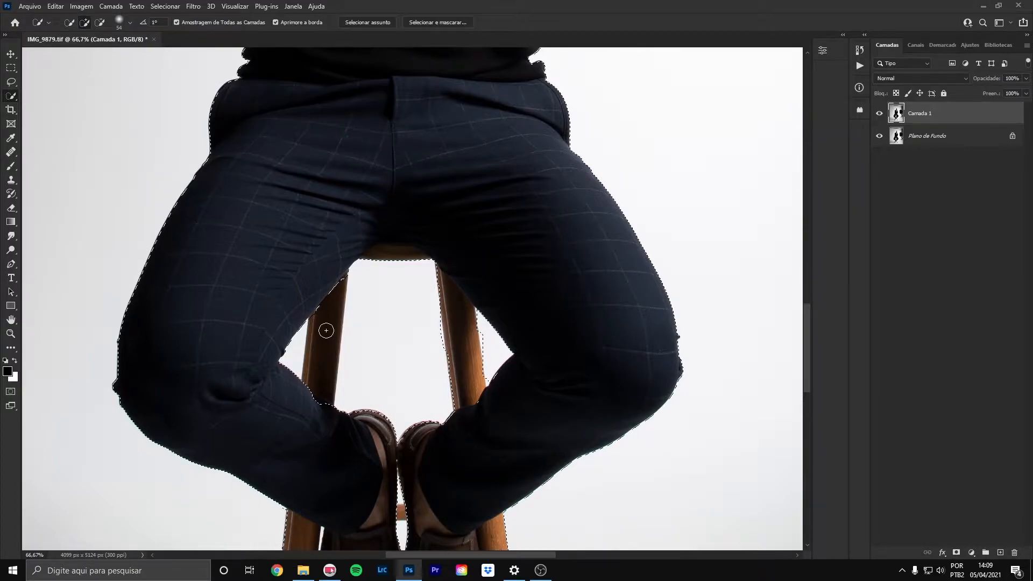
{"action": "left_click_drag", "start_coordinate": [327, 338], "coordinate": [313, 405]}
{"action": "key", "text": "alt"}
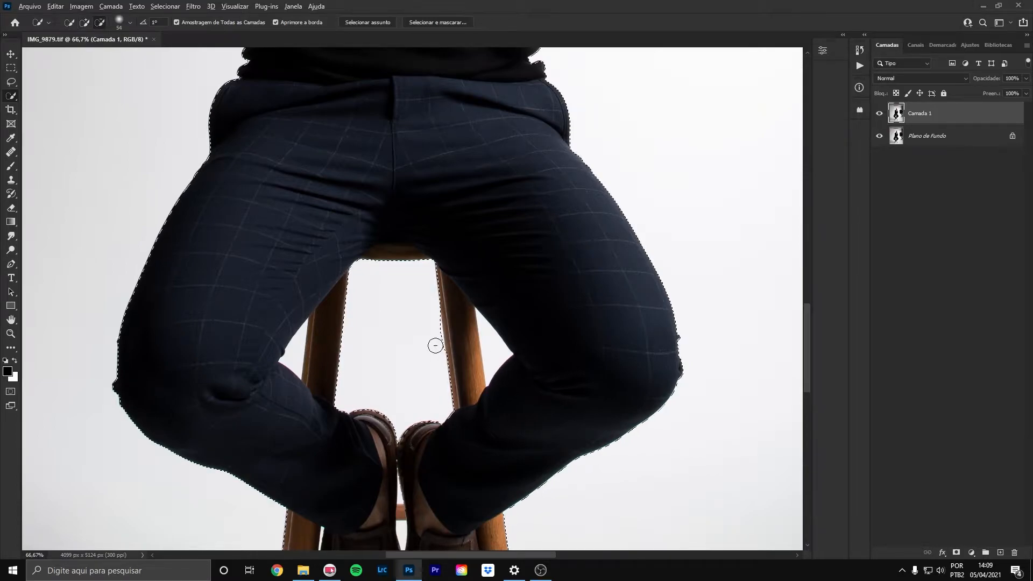
{"action": "right_click", "coordinate": [491, 339], "text": "alt"}
{"action": "left_click", "coordinate": [490, 343]}
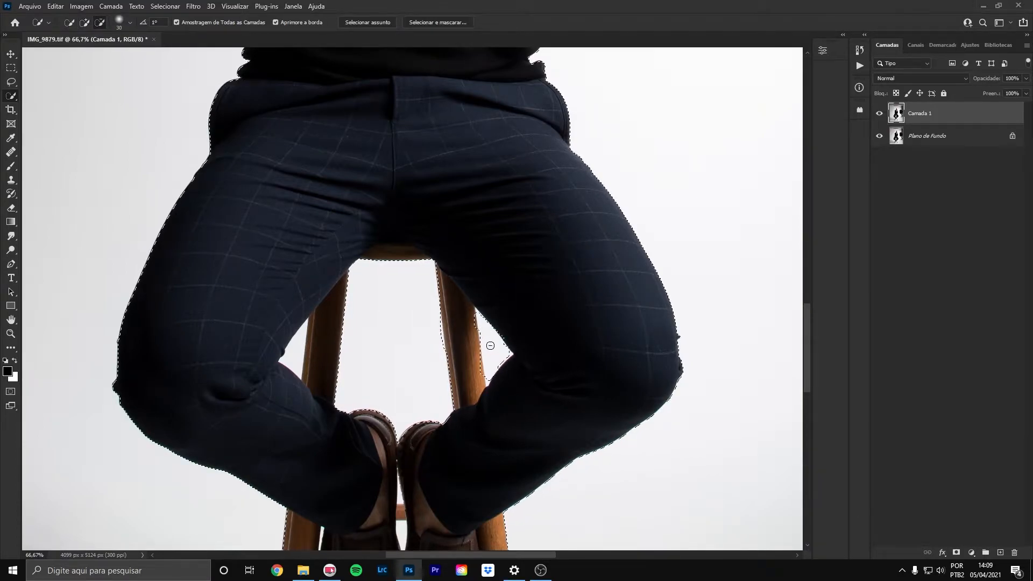
{"action": "key", "text": "alt"}
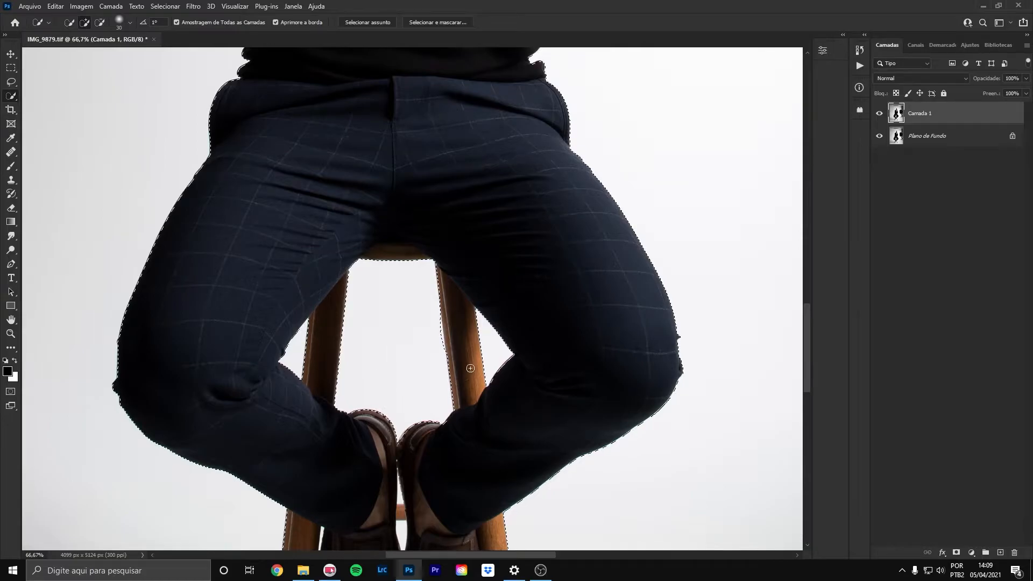
Open the selection in Select and Mask and browse the view modes, keeping the red Overlay
{"action": "left_click_drag", "start_coordinate": [438, 173], "coordinate": [431, 376]}
{"action": "left_click_drag", "start_coordinate": [442, 230], "coordinate": [427, 355]}
{"action": "left_click_drag", "start_coordinate": [507, 204], "coordinate": [486, 292]}
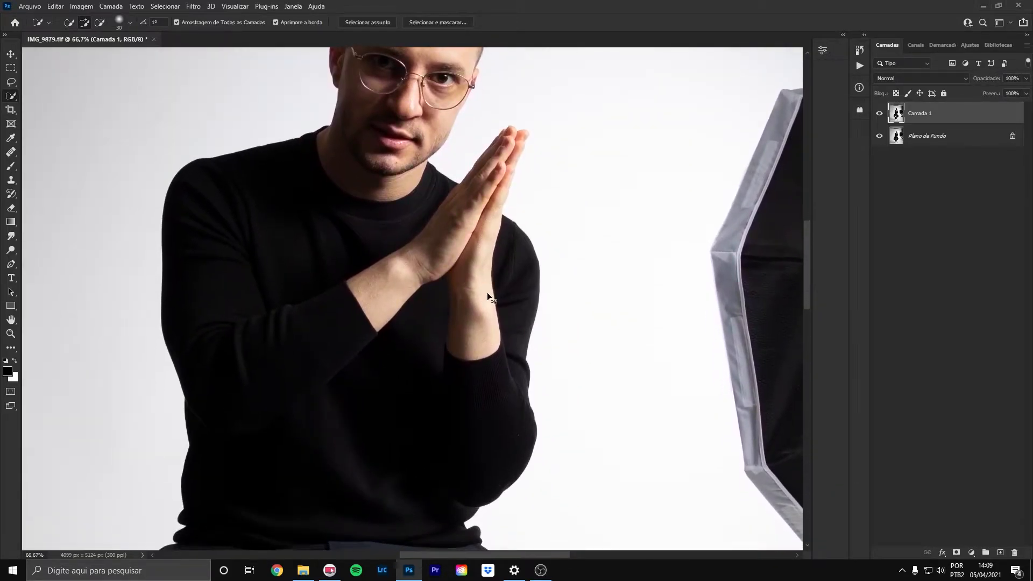
{"action": "key", "text": "ctrl+plus"}
{"action": "left_click_drag", "start_coordinate": [539, 110], "coordinate": [470, 353]}
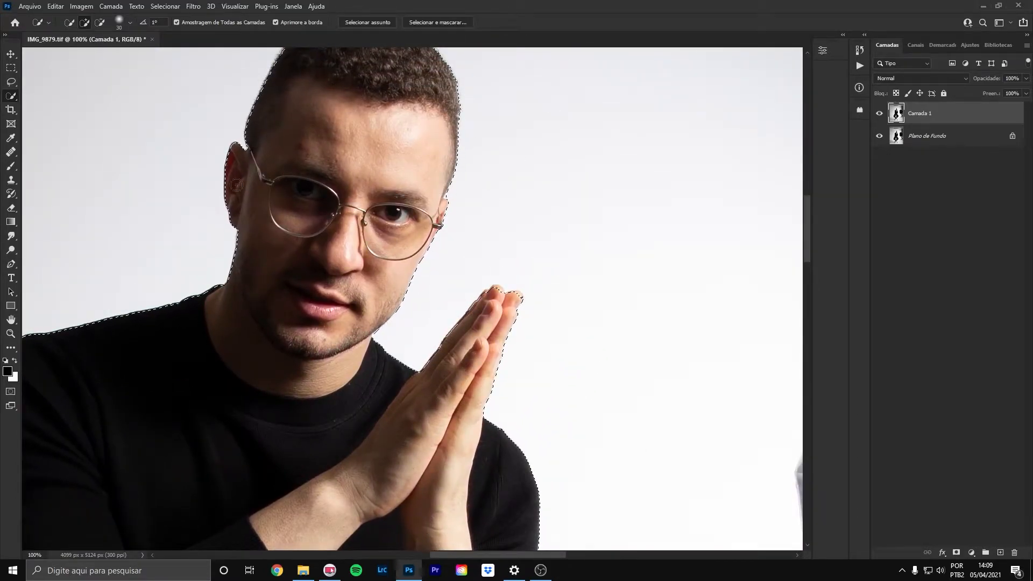
{"action": "left_click", "coordinate": [450, 23]}
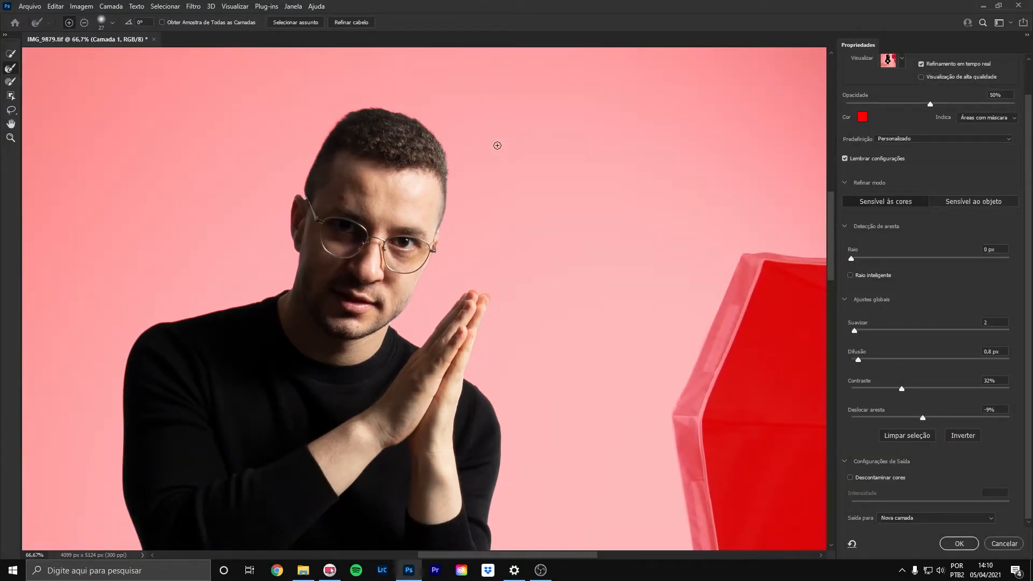
{"action": "scroll", "coordinate": [894, 85], "scroll_direction": "up", "scroll_amount": 2}
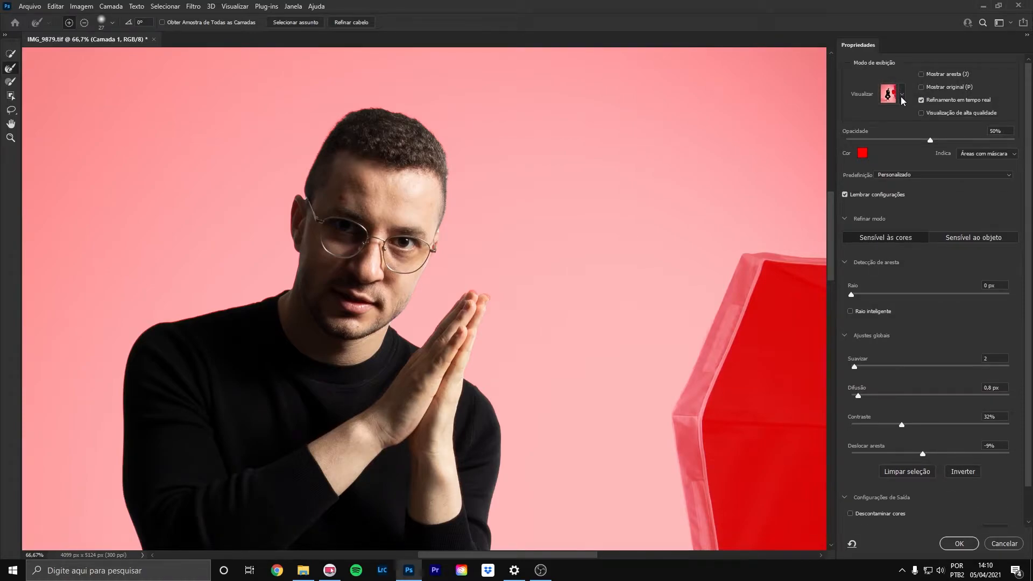
{"action": "left_click", "coordinate": [902, 96]}
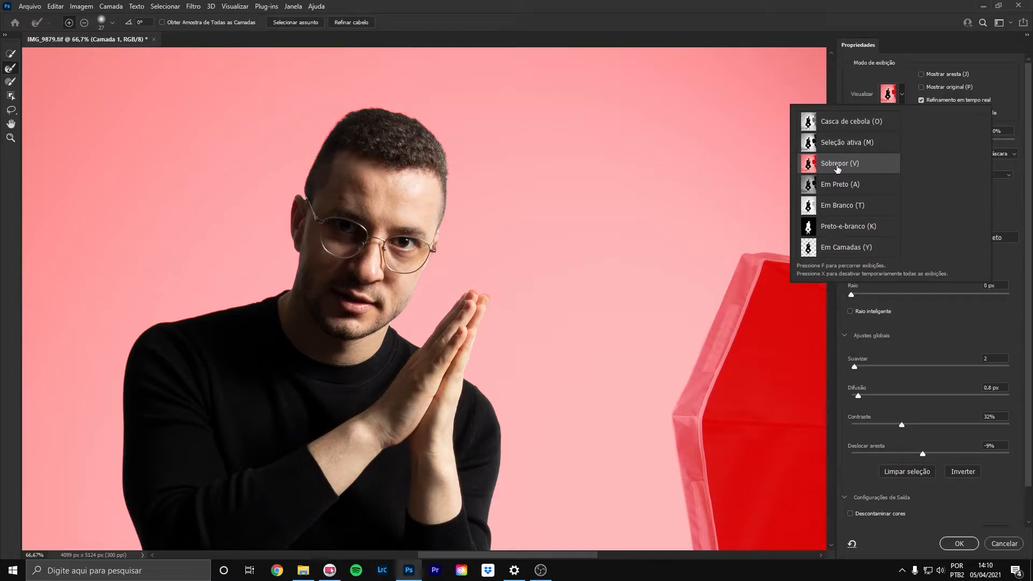
{"action": "left_click", "coordinate": [971, 54]}
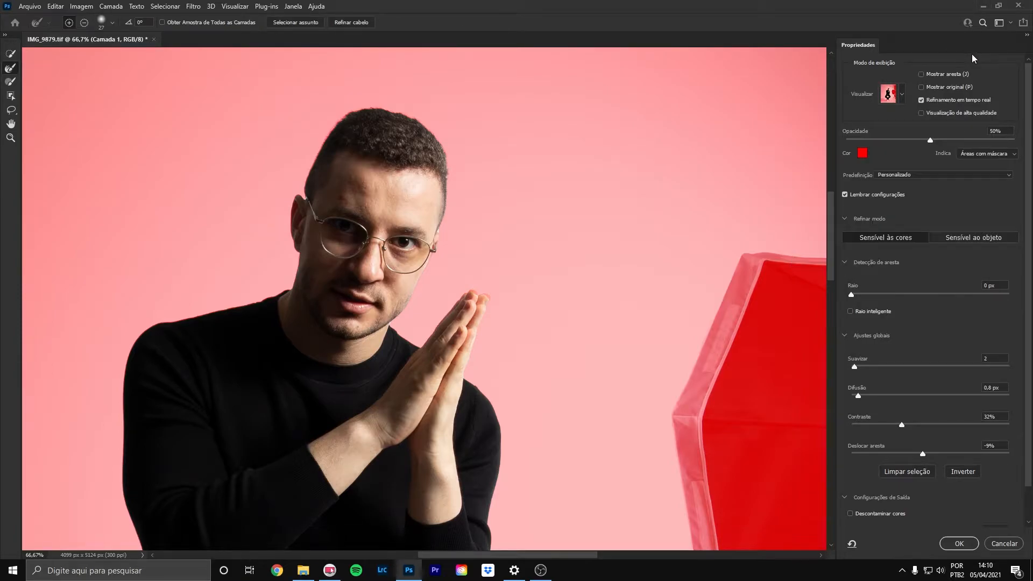
Paint the masked fingertips of the joined hands back into the selection with the Brush tool
{"action": "key", "text": "ctrl+plus"}
{"action": "key", "text": "ctrl+plus"}
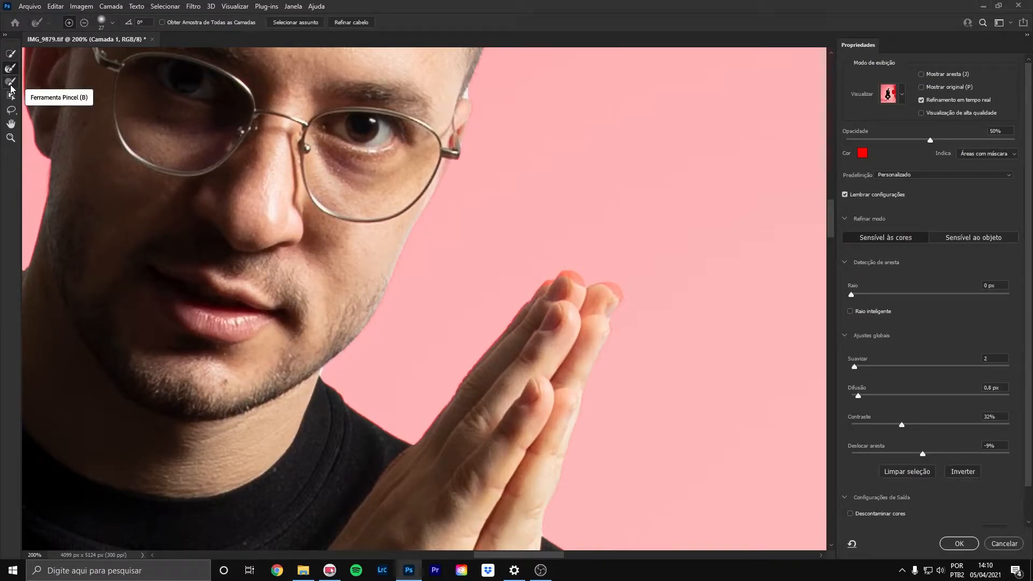
{"action": "left_click", "coordinate": [11, 85]}
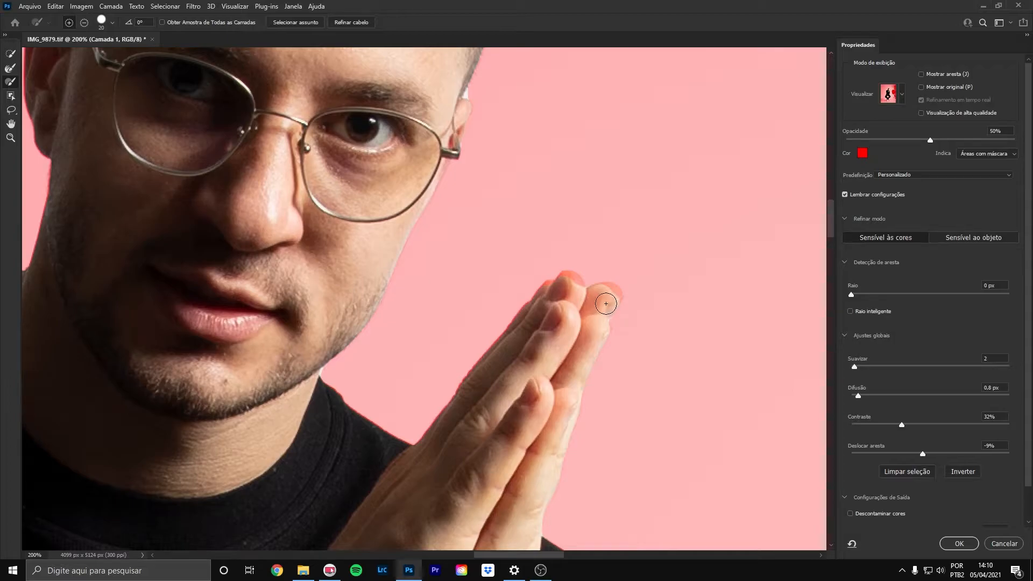
{"action": "mouse_move", "coordinate": [604, 304]}
{"action": "left_mouse_down"}
{"action": "mouse_move", "coordinate": [563, 281]}
{"action": "mouse_move", "coordinate": [575, 296]}
{"action": "left_mouse_up"}
{"action": "key", "text": "ctrl+alt+z"}
{"action": "mouse_move", "coordinate": [569, 276]}
{"action": "left_mouse_down"}
{"action": "mouse_move", "coordinate": [559, 282]}
{"action": "mouse_move", "coordinate": [588, 294]}
{"action": "left_mouse_up"}
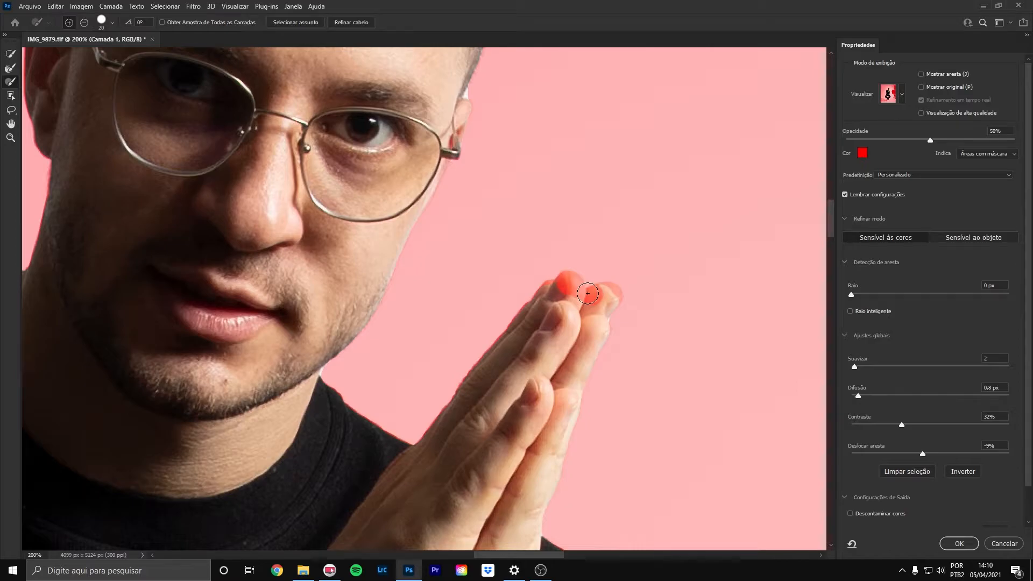
{"action": "key", "text": "ctrl+z"}
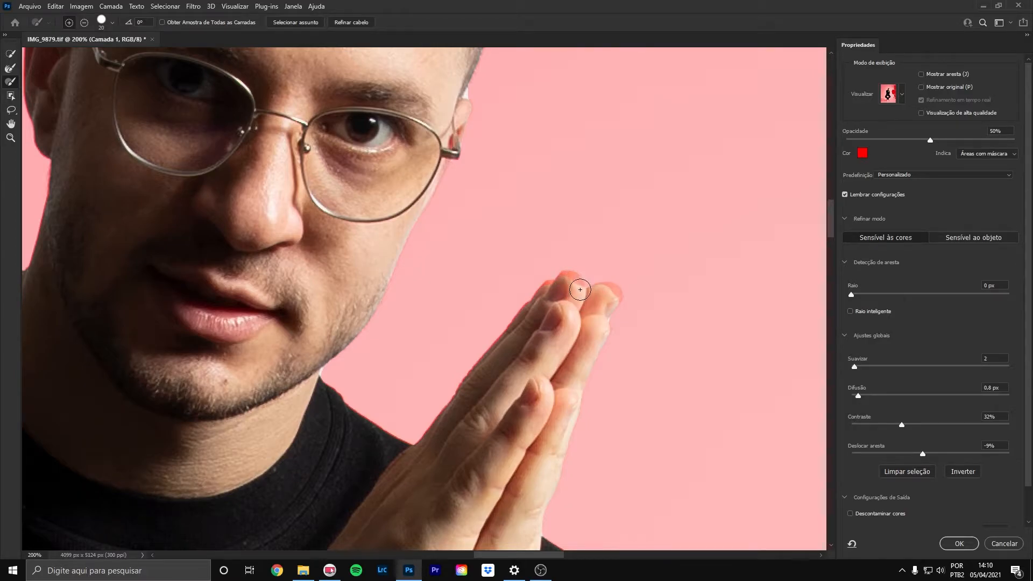
{"action": "mouse_move", "coordinate": [567, 280]}
{"action": "left_mouse_down"}
{"action": "mouse_move", "coordinate": [548, 288]}
{"action": "mouse_move", "coordinate": [612, 294]}
{"action": "left_mouse_up"}
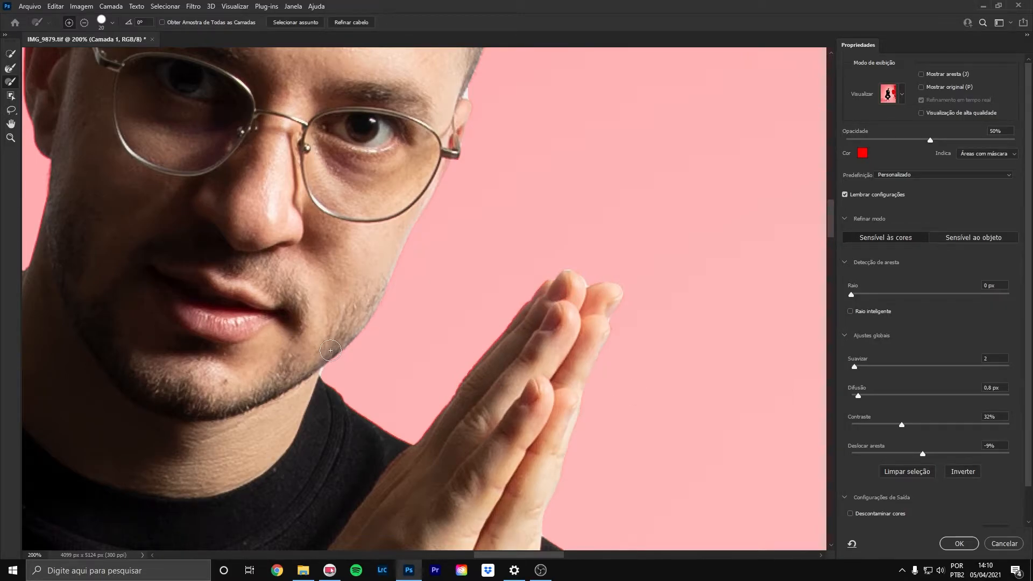
Refine the mask edge where the hairline meets the ear and glasses arm with the Refine Edge brush
{"action": "left_click_drag", "start_coordinate": [394, 118], "coordinate": [468, 340]}
{"action": "mouse_move", "coordinate": [424, 190]}
{"action": "left_mouse_down"}
{"action": "mouse_move", "coordinate": [429, 311]}
{"action": "mouse_move", "coordinate": [409, 245]}
{"action": "left_mouse_up"}
{"action": "left_click", "coordinate": [514, 377]}
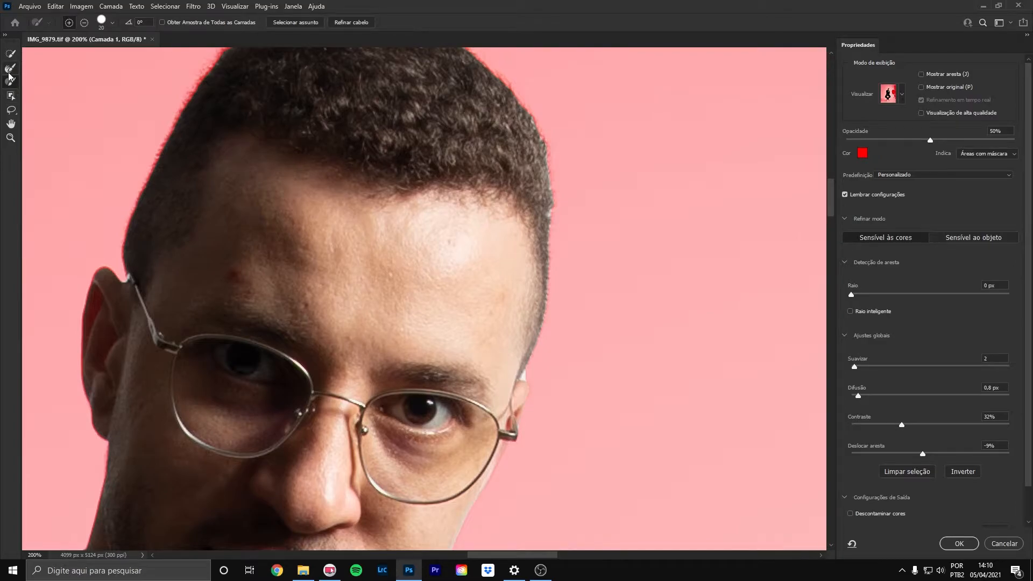
{"action": "left_click", "coordinate": [10, 71]}
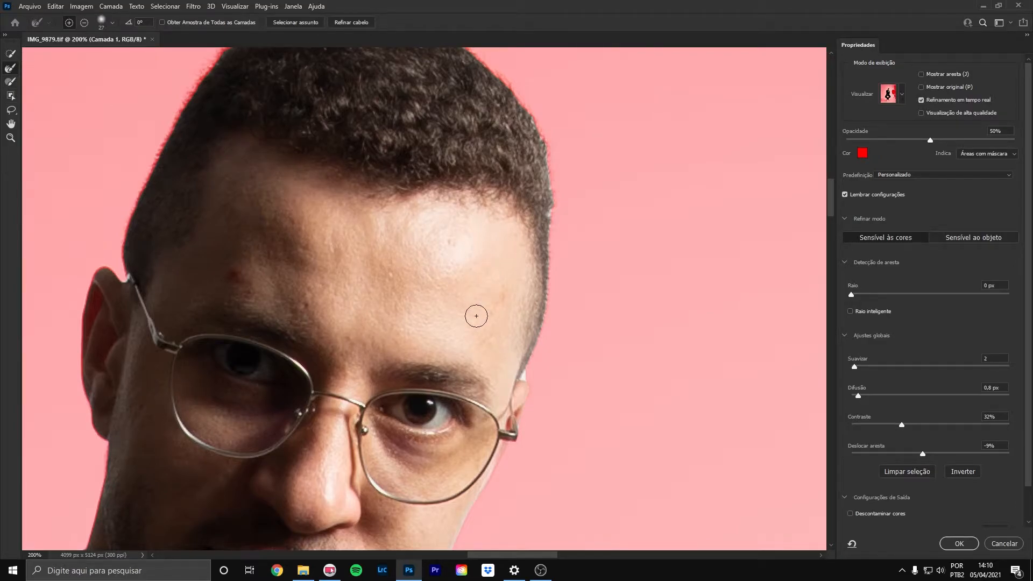
{"action": "left_click", "coordinate": [530, 374]}
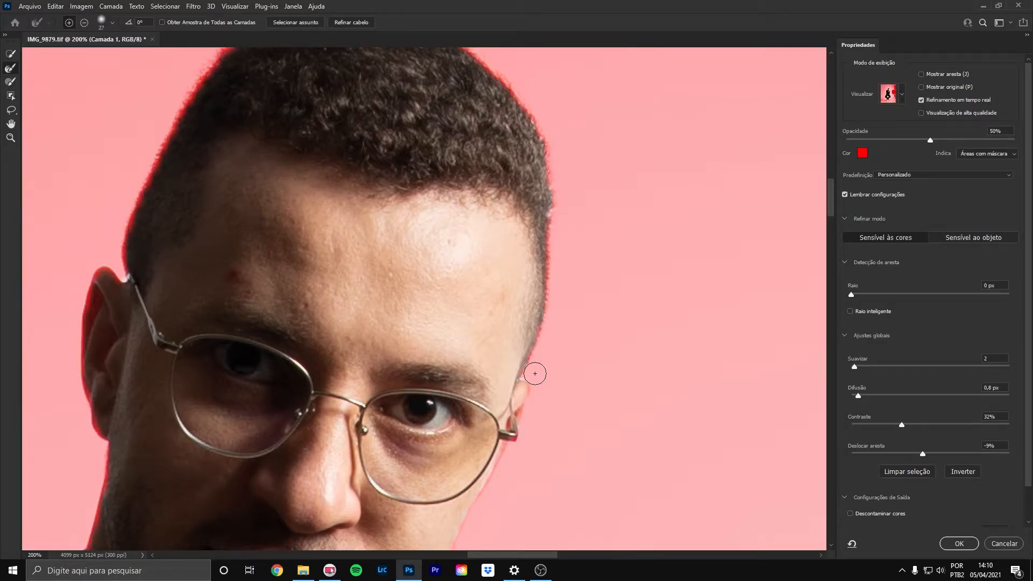
{"action": "left_click_drag", "start_coordinate": [143, 113], "coordinate": [137, 246]}
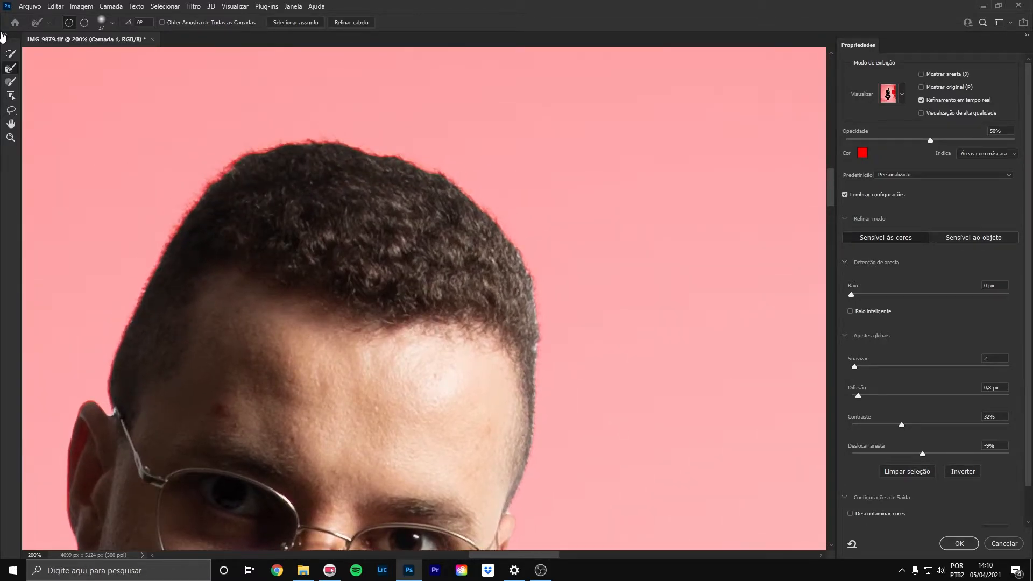
{"action": "left_click_drag", "start_coordinate": [262, 235], "coordinate": [300, 211]}
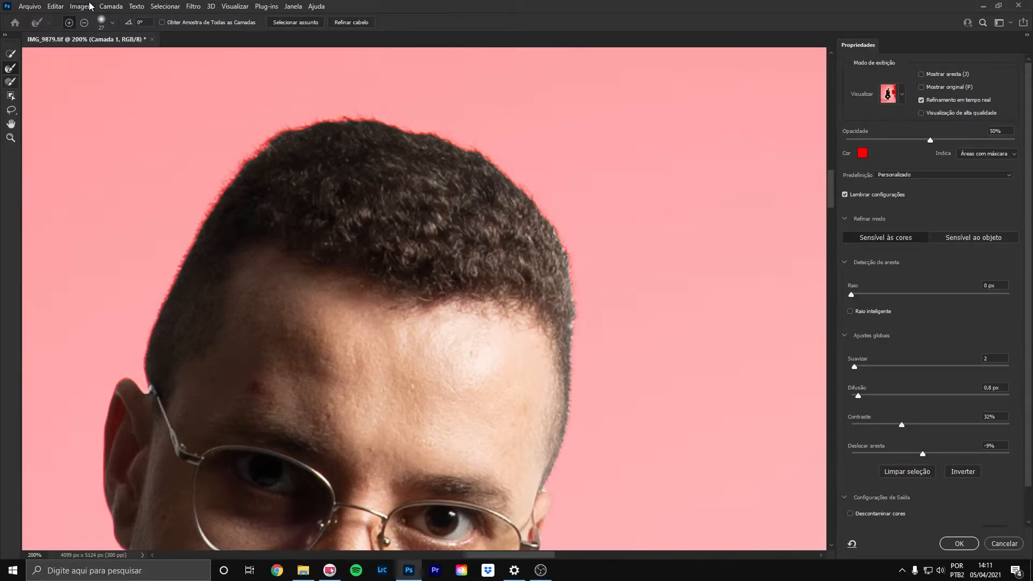
Enlarge the brush and paint a band of backdrop around the whole hair outline into the selection
{"action": "left_click", "coordinate": [12, 82]}
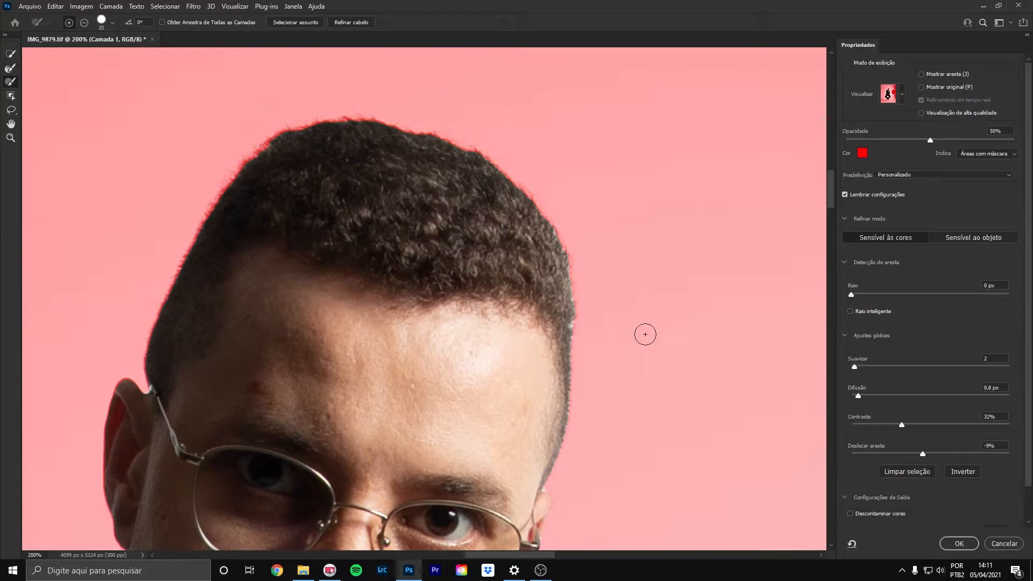
{"action": "left_click_drag", "start_coordinate": [493, 290], "coordinate": [530, 298]}
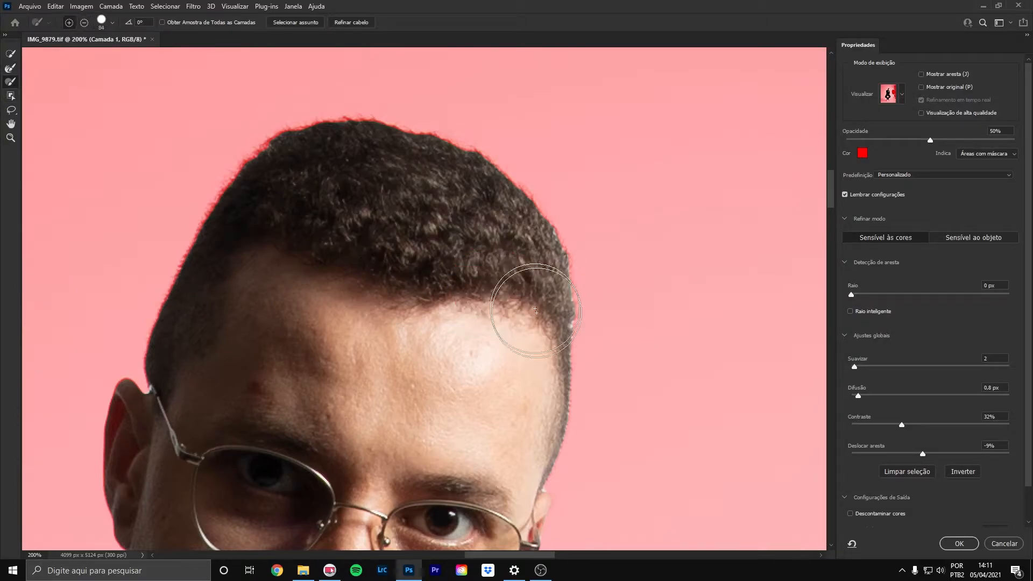
{"action": "mouse_move", "coordinate": [526, 409]}
{"action": "left_mouse_down"}
{"action": "mouse_move", "coordinate": [549, 345]}
{"action": "mouse_move", "coordinate": [544, 252]}
{"action": "left_mouse_up"}
{"action": "mouse_move", "coordinate": [524, 203]}
{"action": "left_mouse_down"}
{"action": "mouse_move", "coordinate": [496, 177]}
{"action": "mouse_move", "coordinate": [439, 152]}
{"action": "mouse_move", "coordinate": [343, 139]}
{"action": "mouse_move", "coordinate": [280, 151]}
{"action": "mouse_move", "coordinate": [215, 228]}
{"action": "mouse_move", "coordinate": [184, 357]}
{"action": "left_mouse_up"}
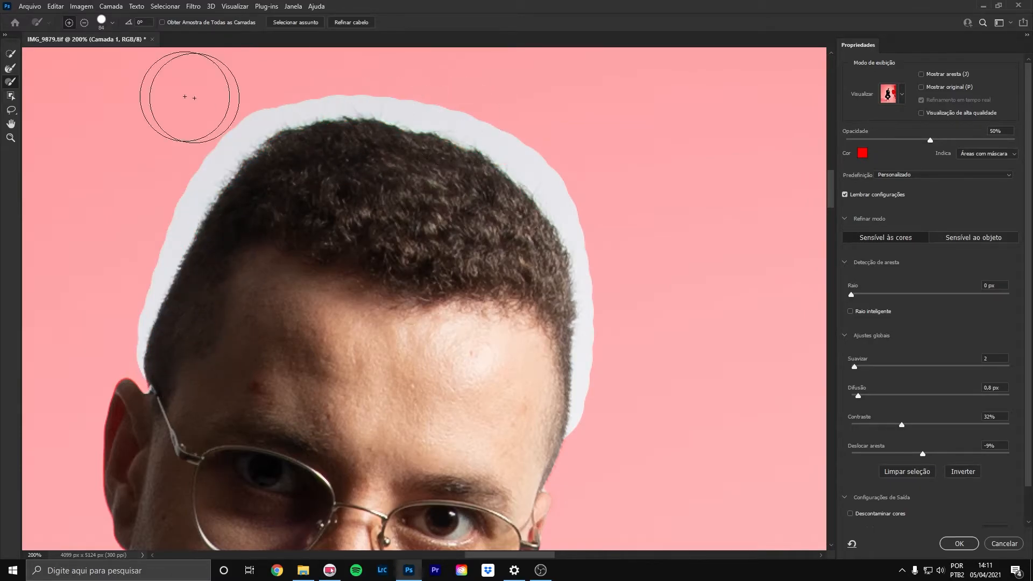
Set the Refine Edge brush to 71 px and paint along the hair outline to remove the backdrop band
{"action": "left_click", "coordinate": [10, 67]}
{"action": "key", "text": "alt"}
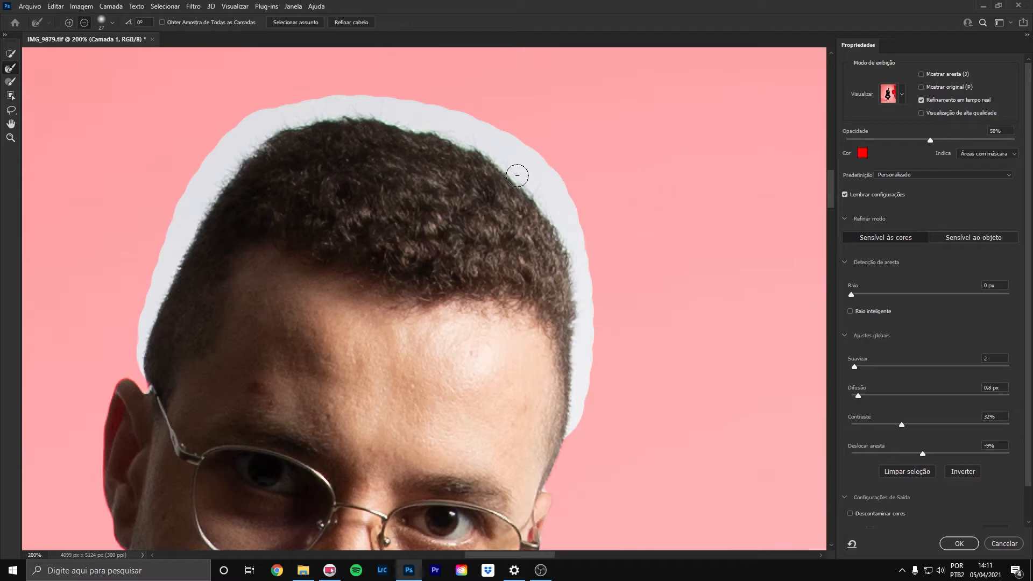
{"action": "right_click", "coordinate": [517, 175], "text": "alt"}
{"action": "right_click", "coordinate": [556, 220], "text": "alt"}
{"action": "right_click", "coordinate": [556, 216], "text": "alt"}
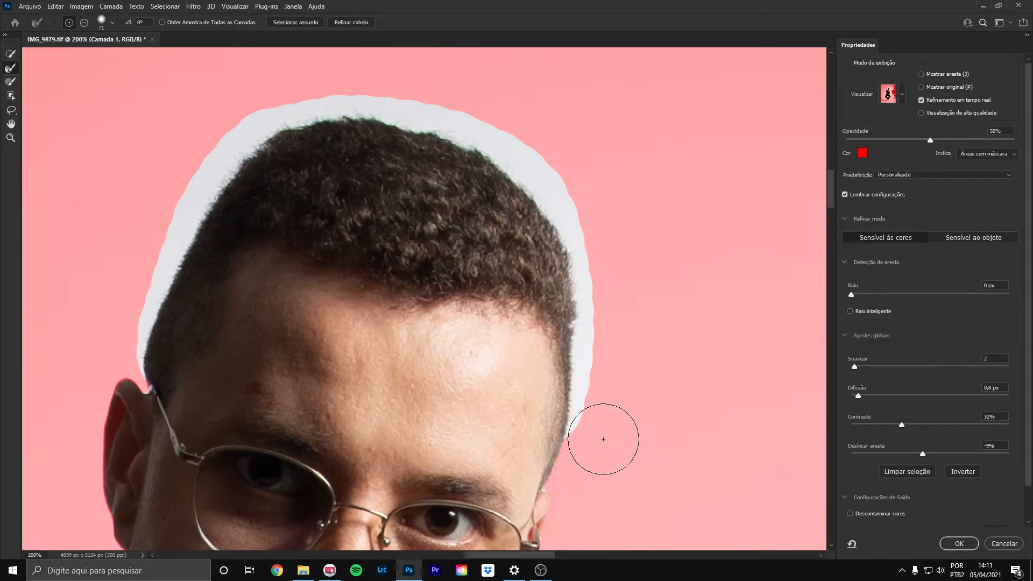
{"action": "mouse_move", "coordinate": [603, 436]}
{"action": "left_mouse_down"}
{"action": "mouse_move", "coordinate": [599, 271]}
{"action": "mouse_move", "coordinate": [572, 191]}
{"action": "mouse_move", "coordinate": [494, 130]}
{"action": "mouse_move", "coordinate": [360, 85]}
{"action": "mouse_move", "coordinate": [255, 107]}
{"action": "mouse_move", "coordinate": [232, 131]}
{"action": "mouse_move", "coordinate": [176, 208]}
{"action": "mouse_move", "coordinate": [115, 338]}
{"action": "left_mouse_up"}
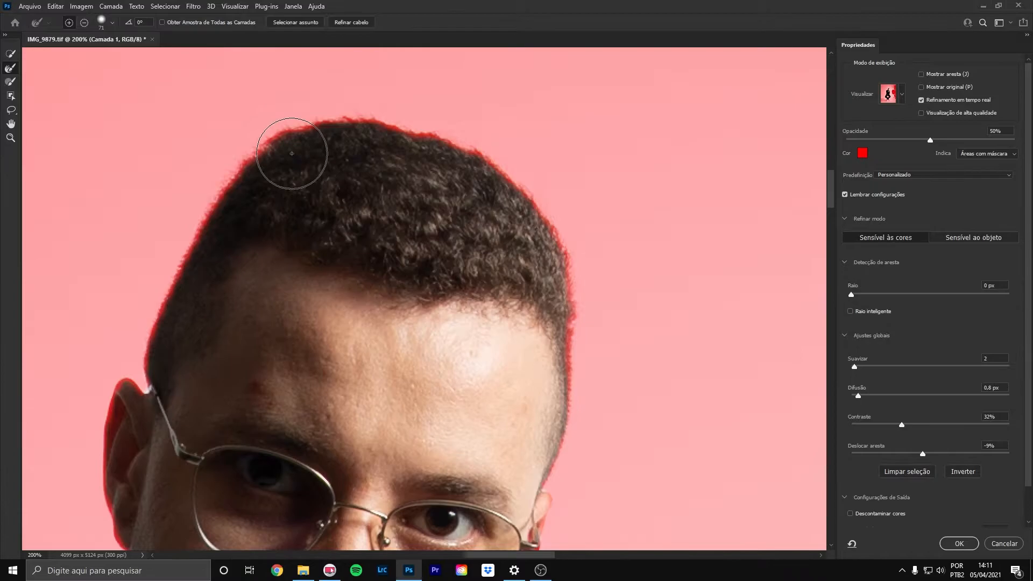
Refine the mask along the inner edge of the stool leg below the seat with the Refine Edge brush
{"action": "mouse_move", "coordinate": [611, 457]}
{"action": "left_mouse_down"}
{"action": "mouse_move", "coordinate": [553, 307]}
{"action": "mouse_move", "coordinate": [447, 456]}
{"action": "mouse_move", "coordinate": [530, 274]}
{"action": "left_mouse_up"}
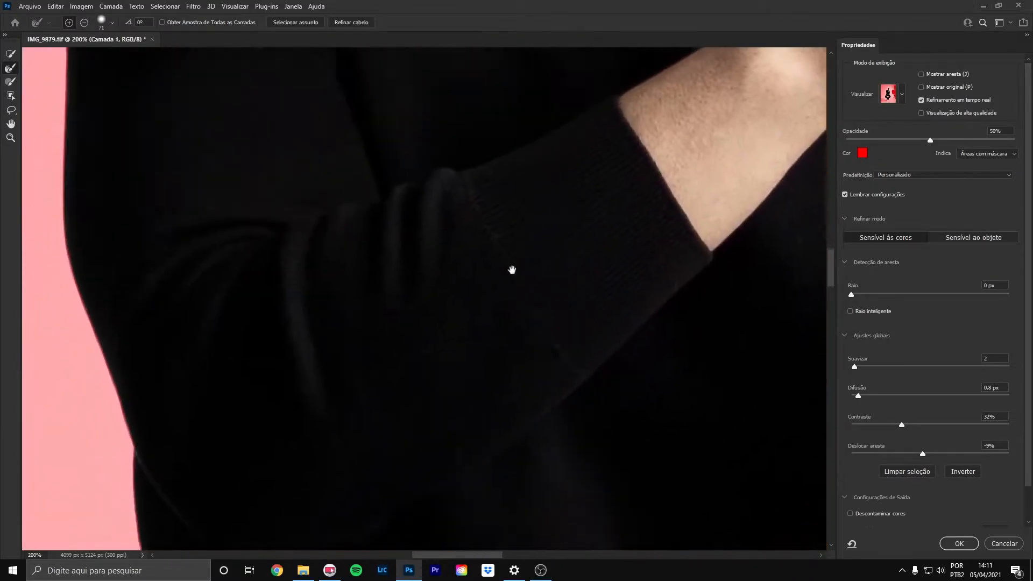
{"action": "left_click_drag", "start_coordinate": [473, 390], "coordinate": [376, 139]}
{"action": "key", "text": "ctrl+minus"}
{"action": "key", "text": "ctrl+minus"}
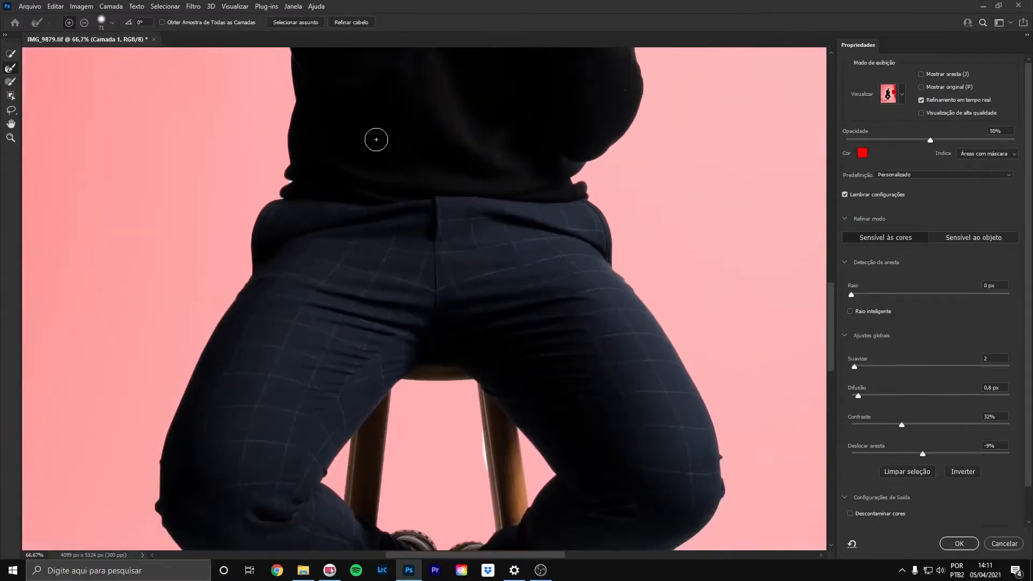
{"action": "left_click_drag", "start_coordinate": [446, 336], "coordinate": [399, 173]}
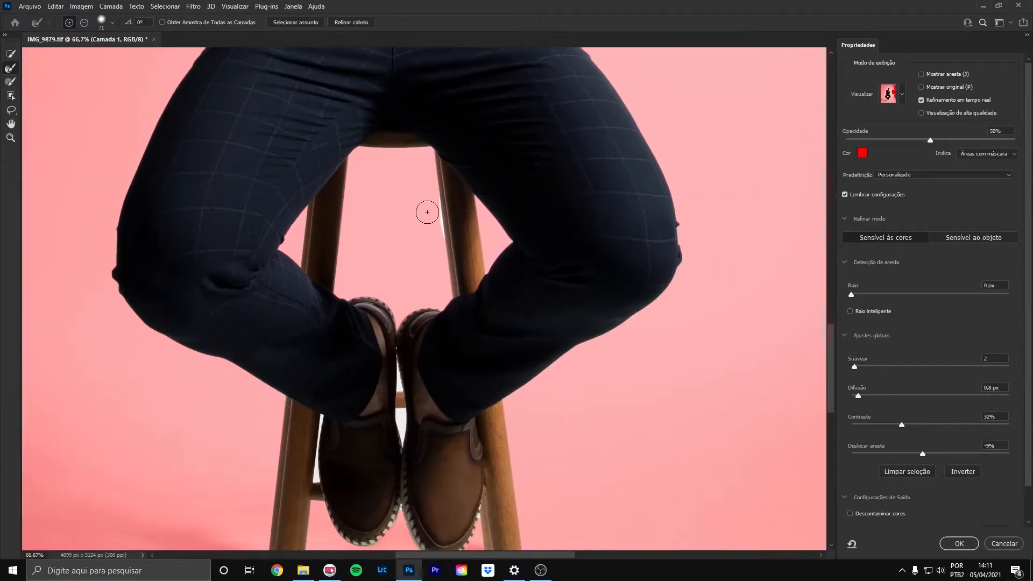
{"action": "mouse_move", "coordinate": [429, 214]}
{"action": "left_mouse_down"}
{"action": "mouse_move", "coordinate": [429, 233]}
{"action": "mouse_move", "coordinate": [427, 200]}
{"action": "left_mouse_up"}
Set the Refine Edge brush to 37 px and paint out the backdrop left between the shoes and beside the darker shoe
{"action": "mouse_move", "coordinate": [382, 407]}
{"action": "left_mouse_down"}
{"action": "mouse_move", "coordinate": [387, 298]}
{"action": "mouse_move", "coordinate": [410, 223]}
{"action": "left_mouse_up"}
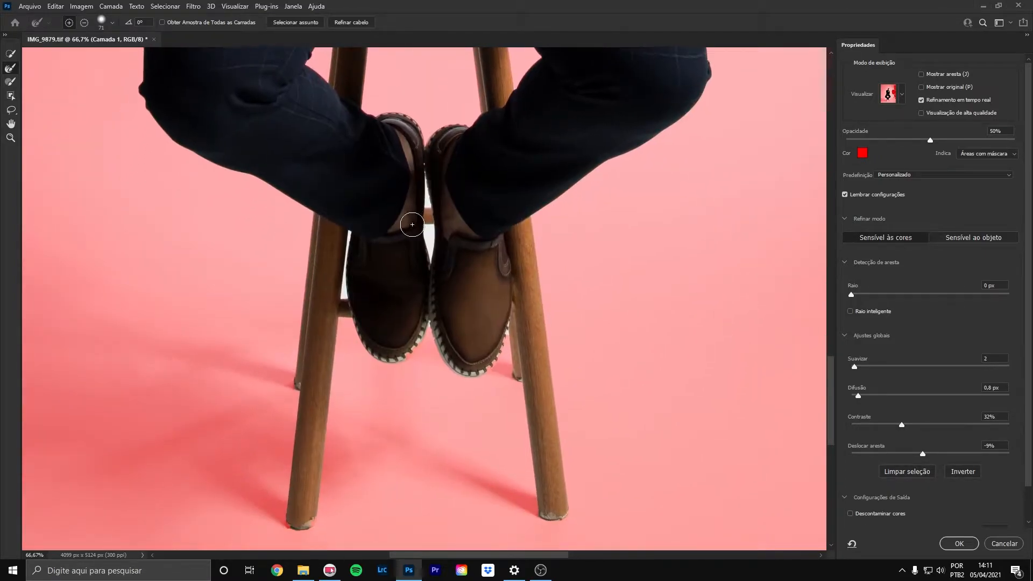
{"action": "scroll", "coordinate": [412, 224], "scroll_direction": "up", "scroll_amount": 2}
{"action": "left_click_drag", "start_coordinate": [405, 171], "coordinate": [388, 306]}
{"action": "mouse_move", "coordinate": [426, 246]}
{"action": "left_mouse_down"}
{"action": "mouse_move", "coordinate": [411, 244]}
{"action": "mouse_move", "coordinate": [422, 261]}
{"action": "mouse_move", "coordinate": [426, 250]}
{"action": "left_mouse_up"}
{"action": "left_click_drag", "start_coordinate": [415, 146], "coordinate": [414, 111]}
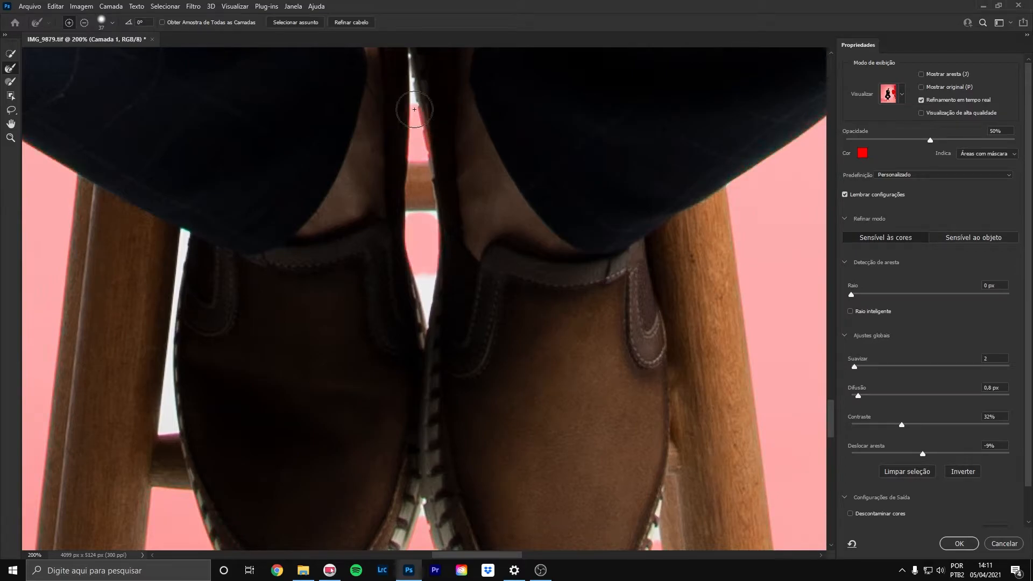
{"action": "mouse_move", "coordinate": [168, 413]}
{"action": "left_mouse_down"}
{"action": "mouse_move", "coordinate": [188, 237]}
{"action": "mouse_move", "coordinate": [189, 261]}
{"action": "left_mouse_up"}
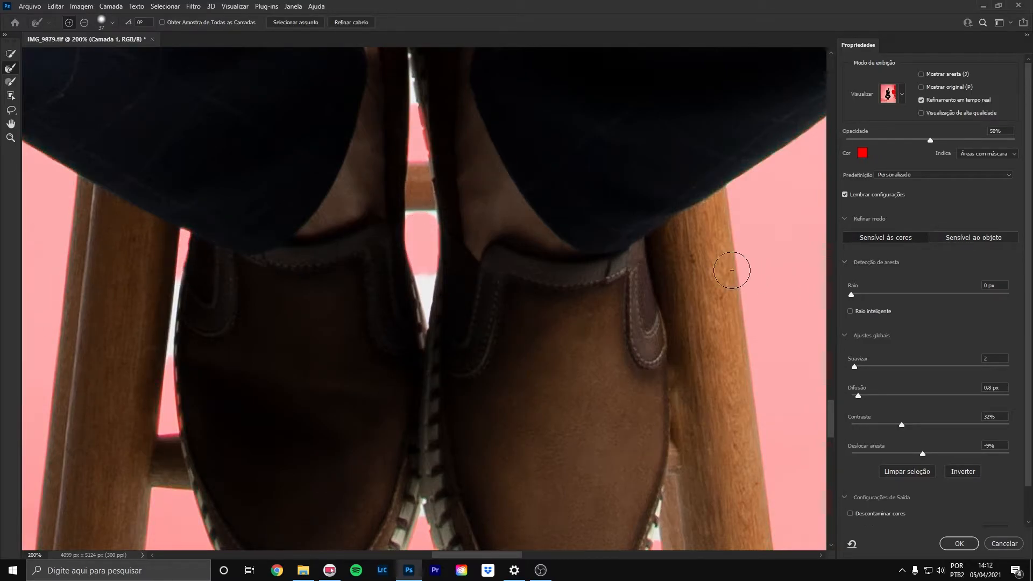
Set the selection's output to a new layer (Nova camada) and apply the refined mask
{"action": "key", "text": "ctrl+0"}
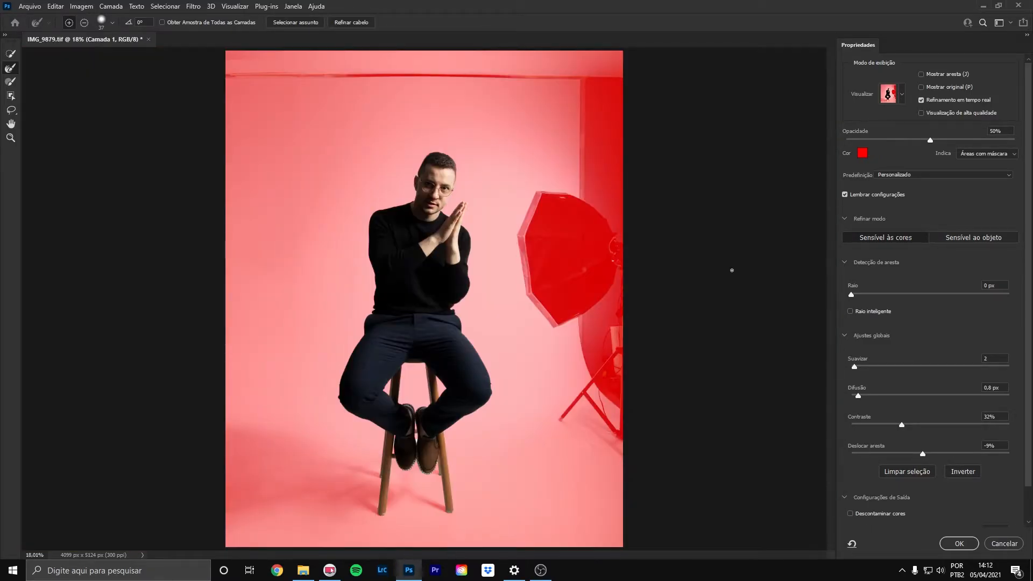
{"action": "key", "text": "ctrl+plus"}
{"action": "key", "text": "ctrl+plus"}
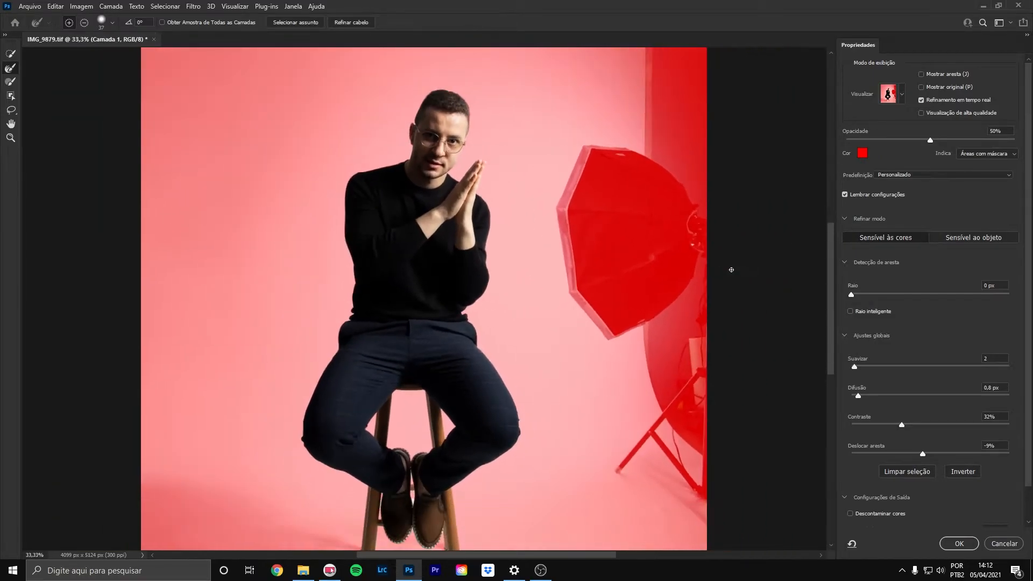
{"action": "key", "text": "ctrl+minus"}
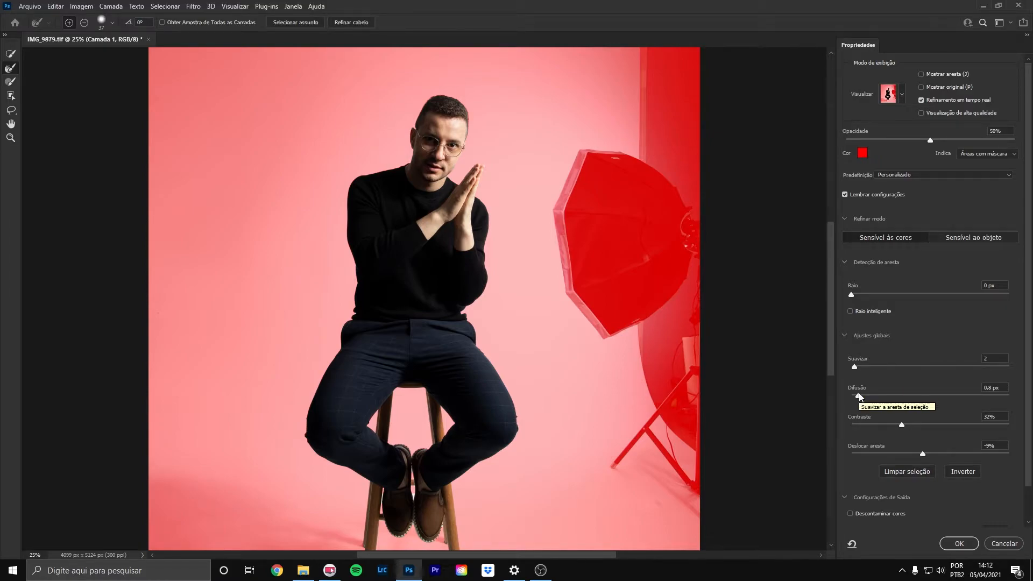
{"action": "key", "text": "ctrl+plus"}
{"action": "key", "text": "ctrl+plus"}
{"action": "key", "text": "ctrl+plus"}
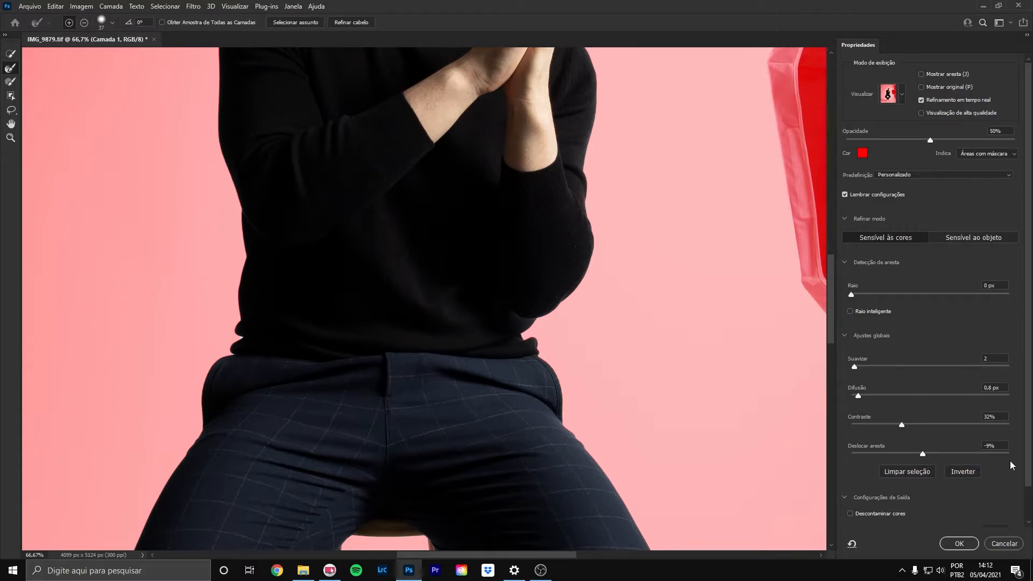
{"action": "left_click_drag", "start_coordinate": [1028, 448], "coordinate": [1031, 519]}
{"action": "left_click", "coordinate": [907, 519]}
{"action": "left_click", "coordinate": [913, 529]}
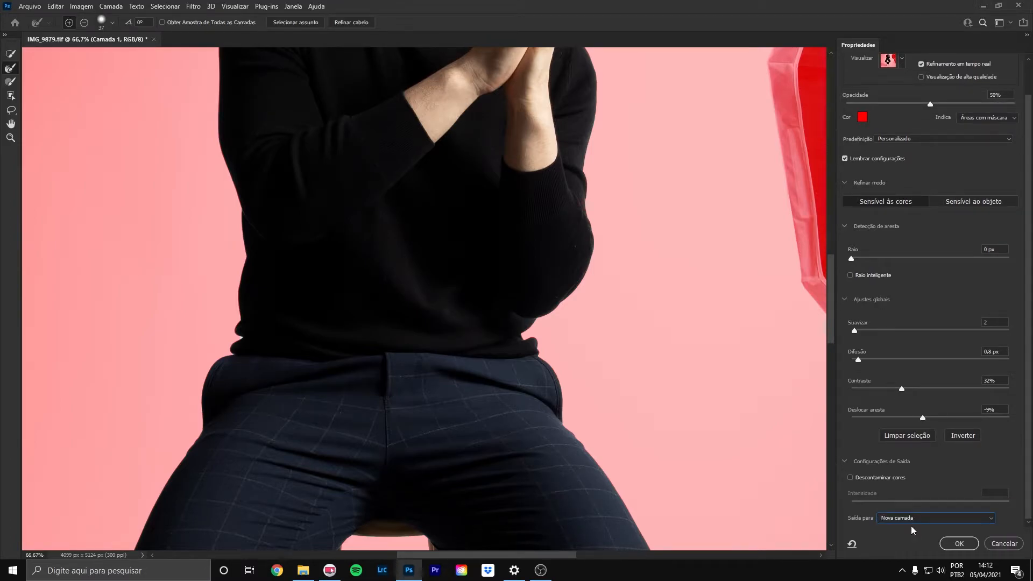
{"action": "left_click", "coordinate": [974, 545]}
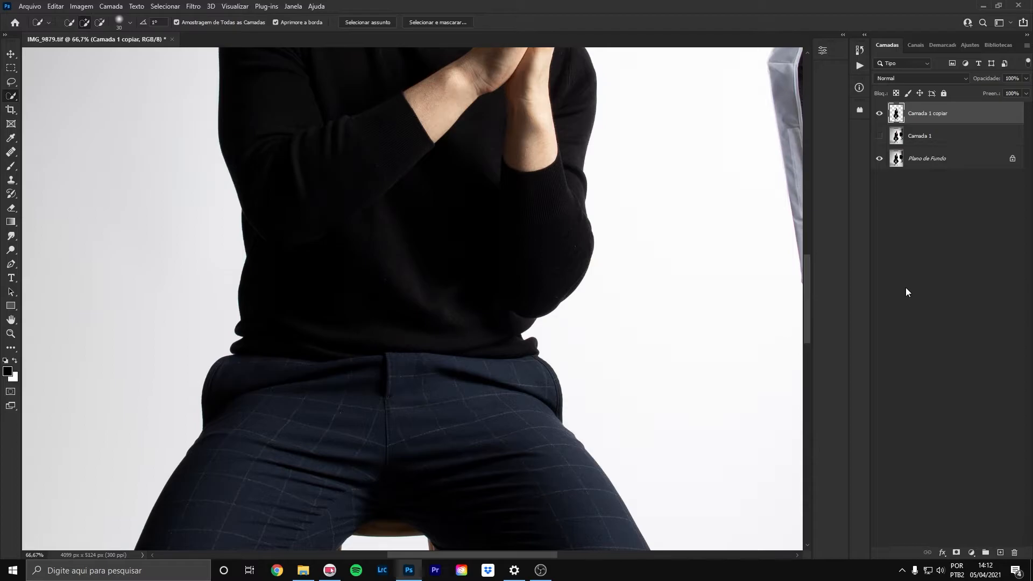
Hide the layers beneath the cutout to inspect it alone, and show both Camada 1 and Plano de Fundo
{"action": "key", "text": "ctrl+minus"}
{"action": "key", "text": "ctrl+minus"}
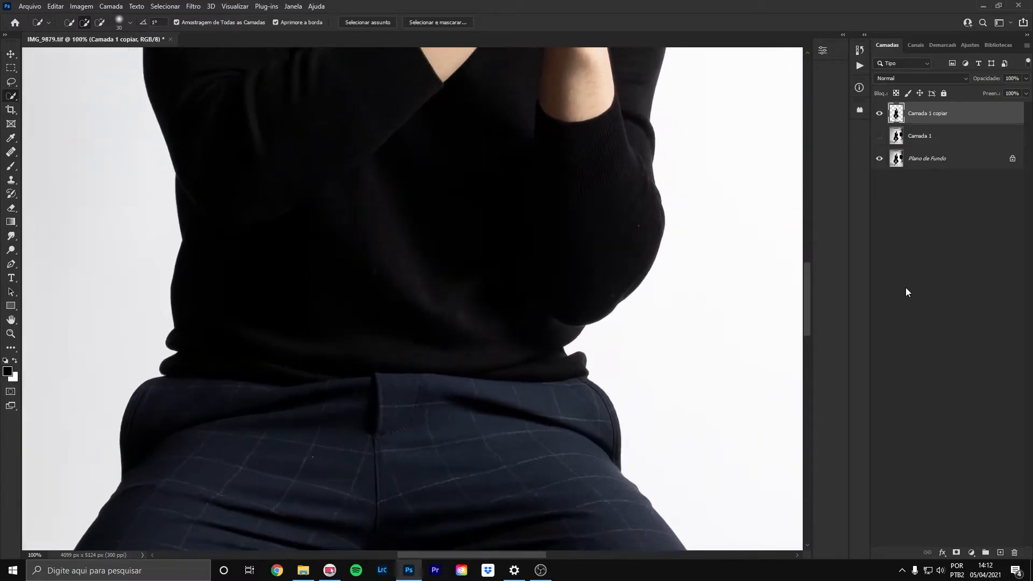
{"action": "key", "text": "ctrl+minus"}
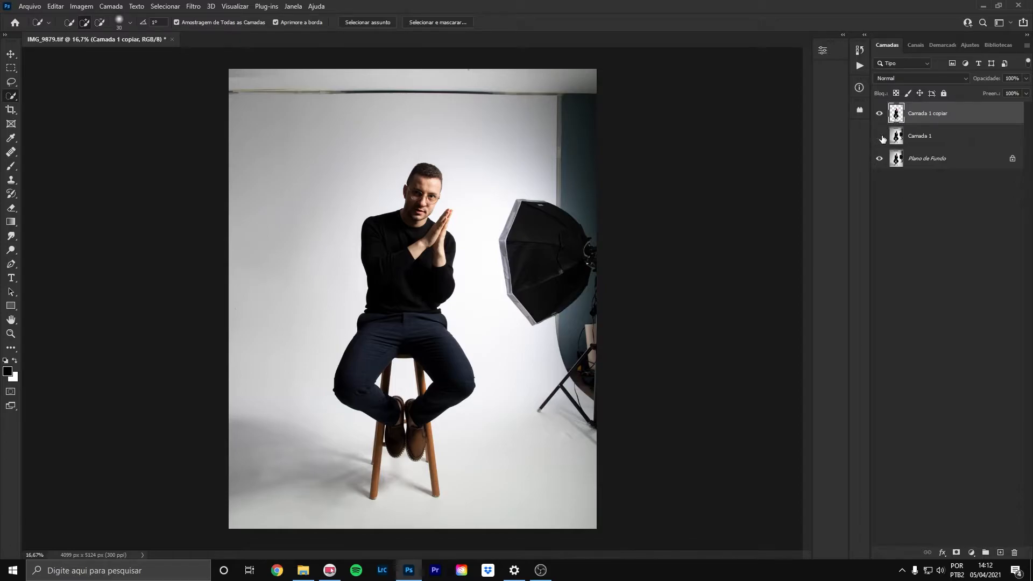
{"action": "left_click", "coordinate": [880, 136]}
{"action": "left_click", "coordinate": [880, 136]}
{"action": "left_click", "coordinate": [880, 159]}
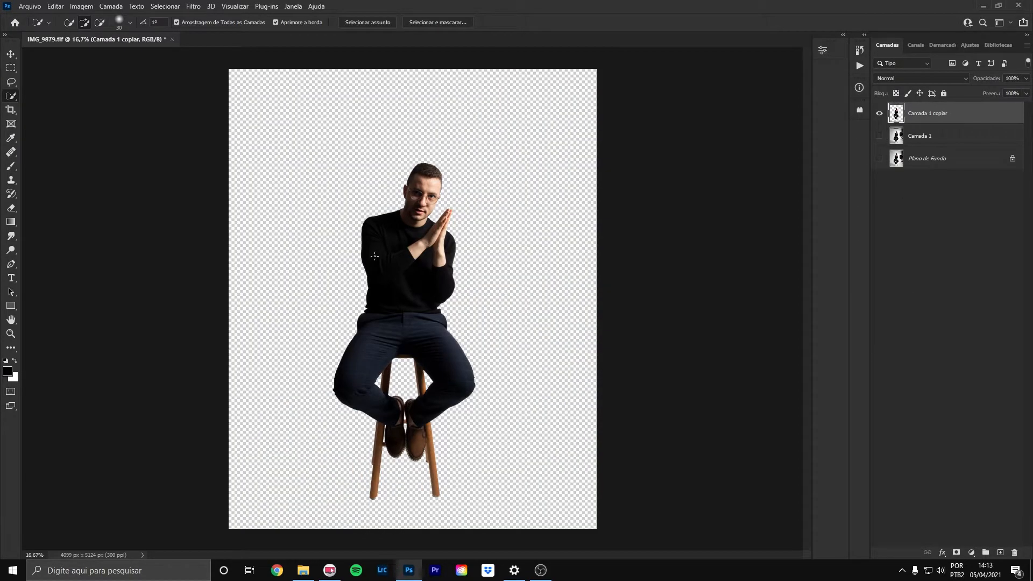
{"action": "left_click", "coordinate": [879, 136]}
{"action": "left_click", "coordinate": [879, 159]}
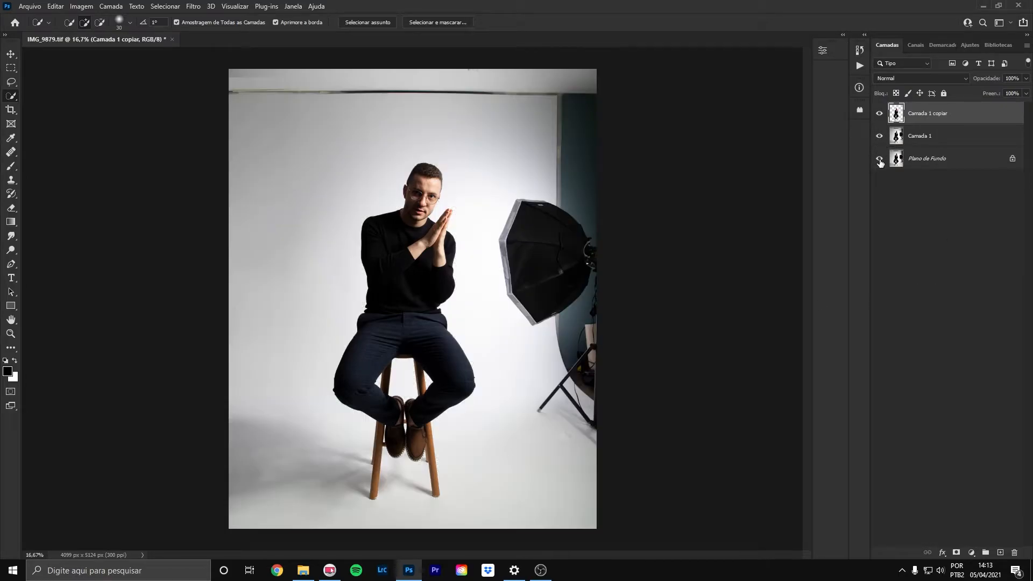
Try painting red over the backdrop on Camada 1 behind the cutout, undo the strokes and restore the default colours
{"action": "left_click", "coordinate": [922, 142]}
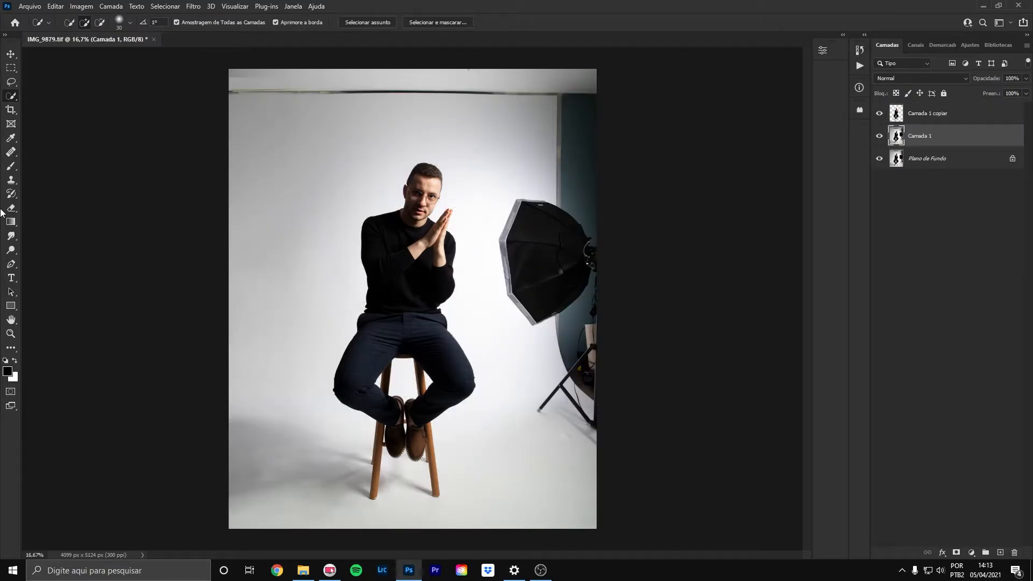
{"action": "left_click", "coordinate": [13, 170]}
{"action": "right_click", "coordinate": [15, 172]}
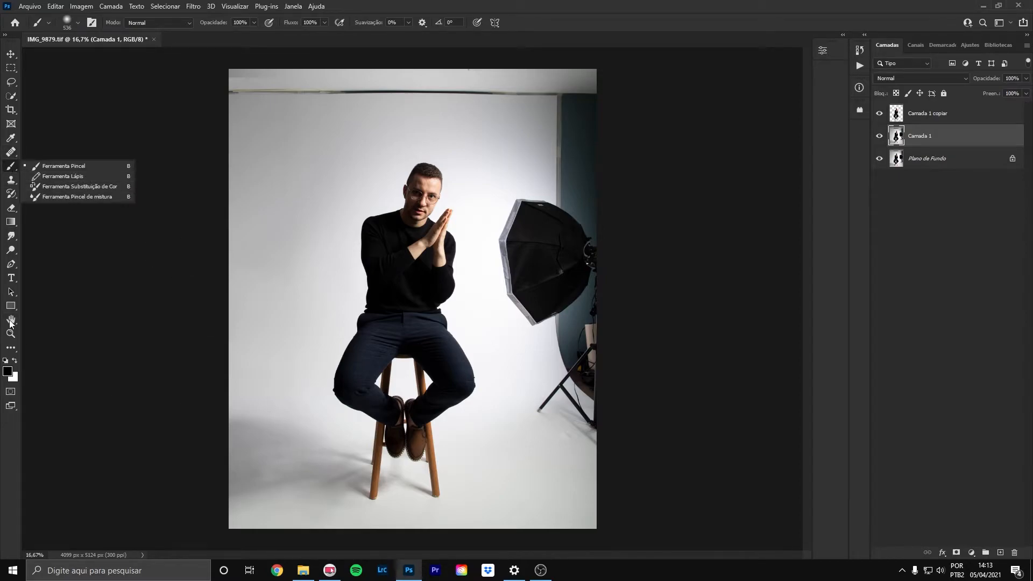
{"action": "left_click", "coordinate": [15, 361]}
{"action": "left_click", "coordinate": [7, 370]}
{"action": "type", "text": "ff0000"}
{"action": "left_click", "coordinate": [985, 112]}
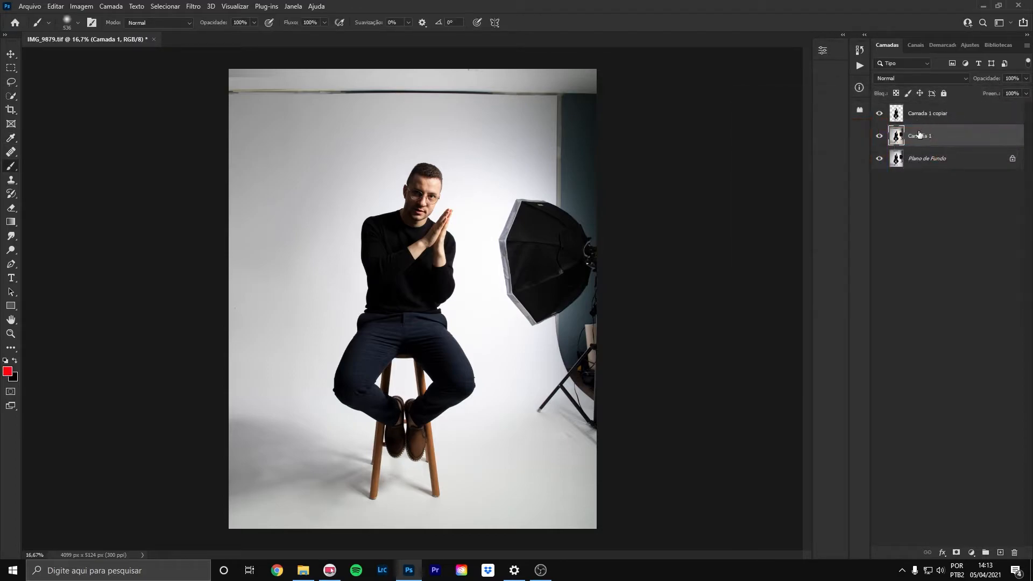
{"action": "left_click_drag", "start_coordinate": [353, 184], "coordinate": [369, 189]}
{"action": "mouse_move", "coordinate": [464, 186]}
{"action": "left_mouse_down"}
{"action": "mouse_move", "coordinate": [246, 209]}
{"action": "mouse_move", "coordinate": [242, 238]}
{"action": "mouse_move", "coordinate": [511, 272]}
{"action": "mouse_move", "coordinate": [210, 411]}
{"action": "mouse_move", "coordinate": [538, 452]}
{"action": "mouse_move", "coordinate": [369, 467]}
{"action": "left_mouse_up"}
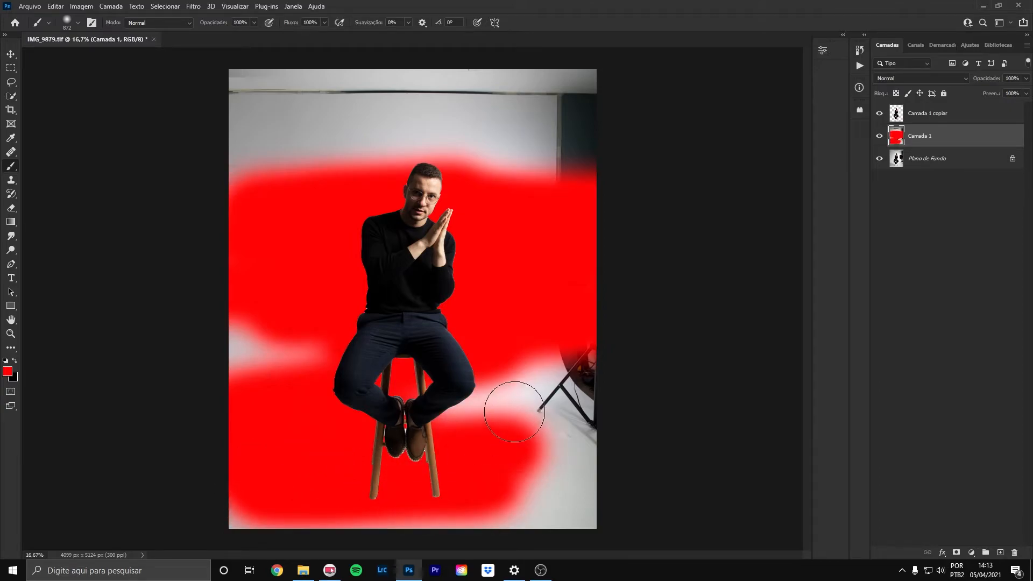
{"action": "key", "text": "ctrl+z"}
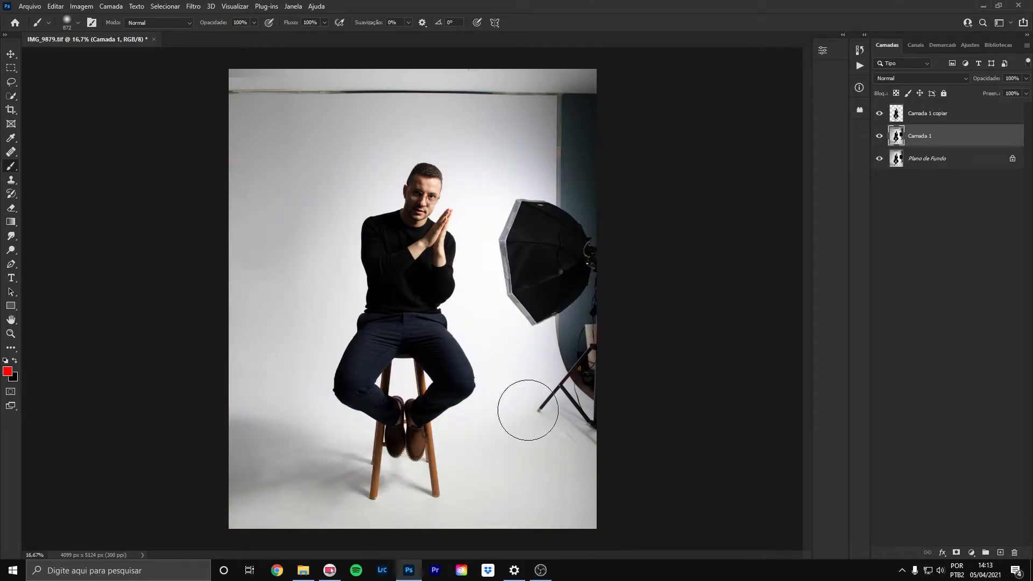
{"action": "left_click", "coordinate": [6, 361]}
Lasso the floor shadow around the stool's base on Camada 1 and copy it to a new layer
{"action": "left_click", "coordinate": [12, 82]}
{"action": "right_click", "coordinate": [12, 83]}
{"action": "left_click", "coordinate": [14, 86]}
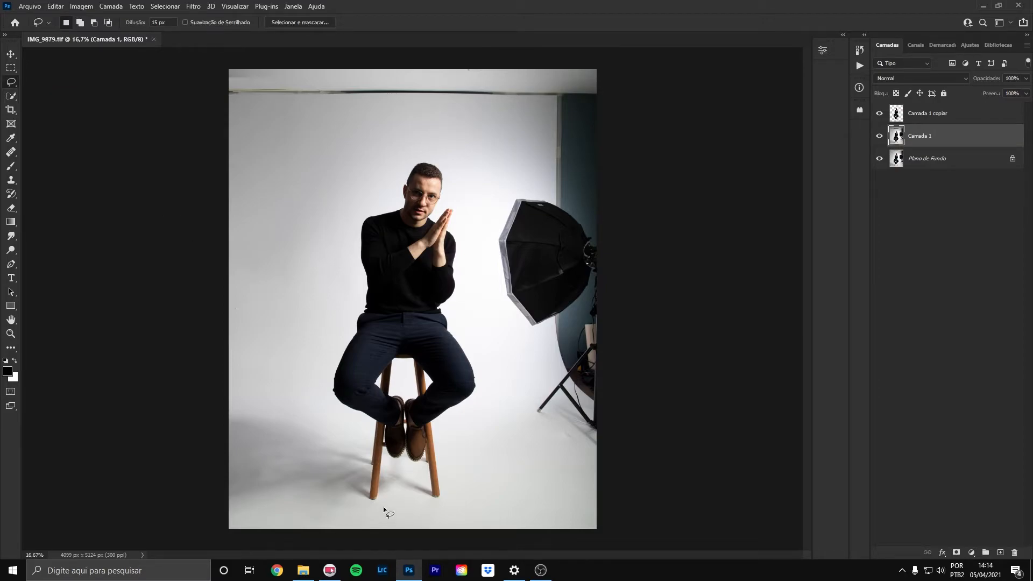
{"action": "mouse_move", "coordinate": [234, 396]}
{"action": "left_mouse_down"}
{"action": "mouse_move", "coordinate": [372, 442]}
{"action": "mouse_move", "coordinate": [449, 485]}
{"action": "mouse_move", "coordinate": [441, 500]}
{"action": "mouse_move", "coordinate": [409, 511]}
{"action": "mouse_move", "coordinate": [214, 523]}
{"action": "mouse_move", "coordinate": [197, 518]}
{"action": "mouse_move", "coordinate": [182, 465]}
{"action": "mouse_move", "coordinate": [195, 401]}
{"action": "left_mouse_up"}
{"action": "key", "text": "ctrl+j"}
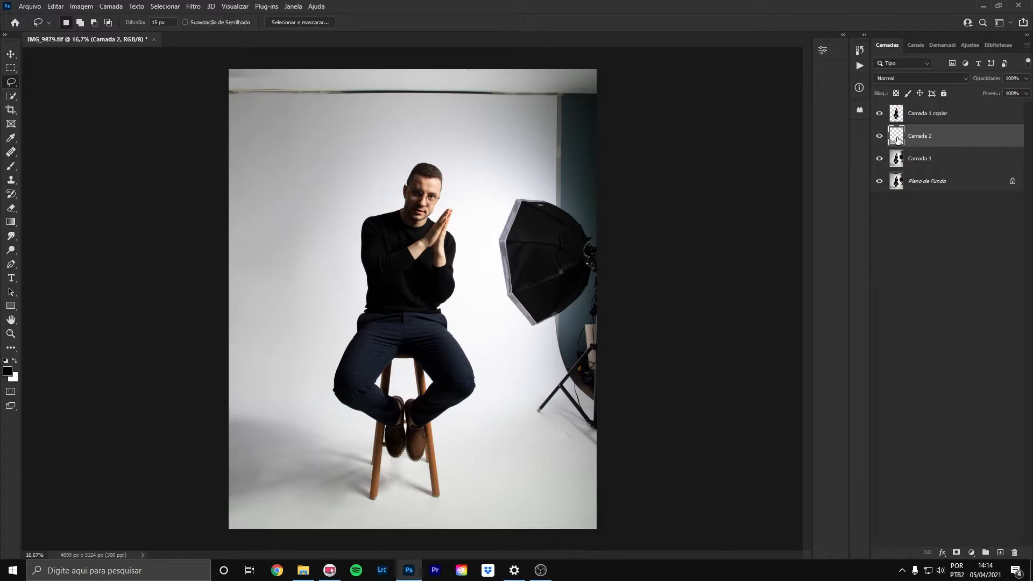
Rename the shadow layer "sombra", the cutout layer "objeto" and Camada 1 "back"
{"action": "double_click", "coordinate": [935, 138]}
{"action": "type", "text": "sombra"}
{"action": "key", "text": "Return"}
{"action": "double_click", "coordinate": [932, 118]}
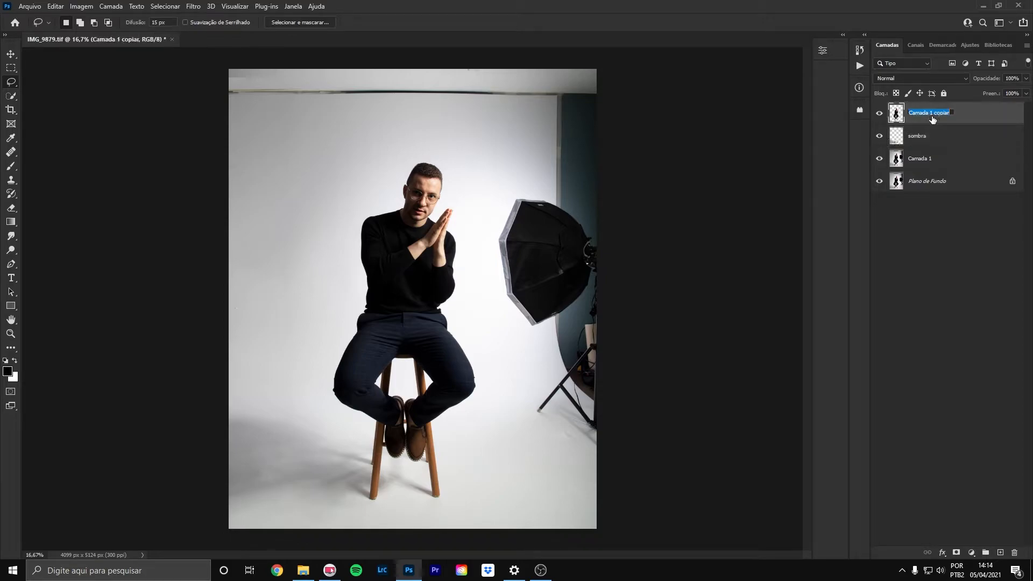
{"action": "type", "text": "objeto"}
{"action": "key", "text": "Return"}
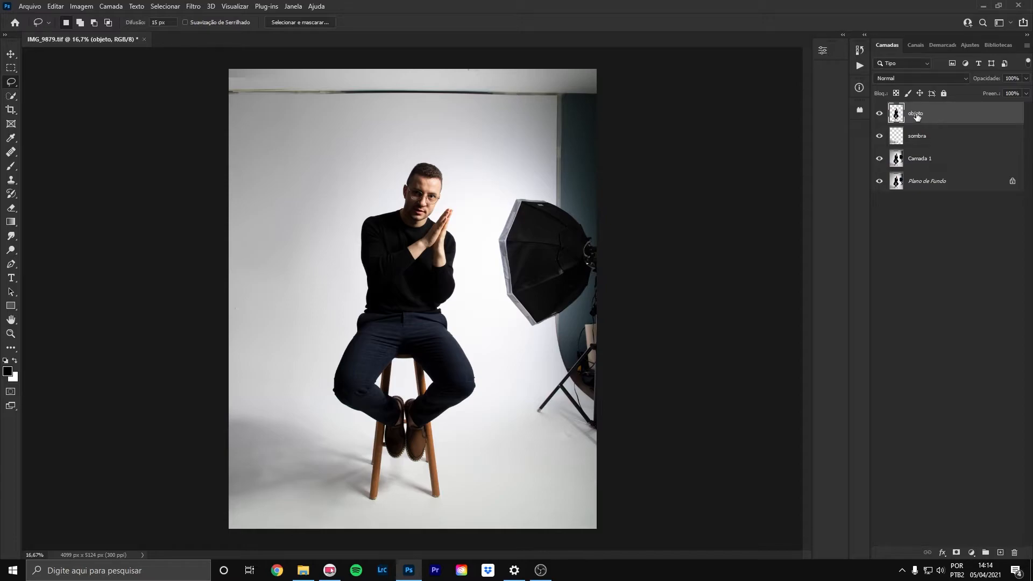
{"action": "left_click", "coordinate": [917, 161]}
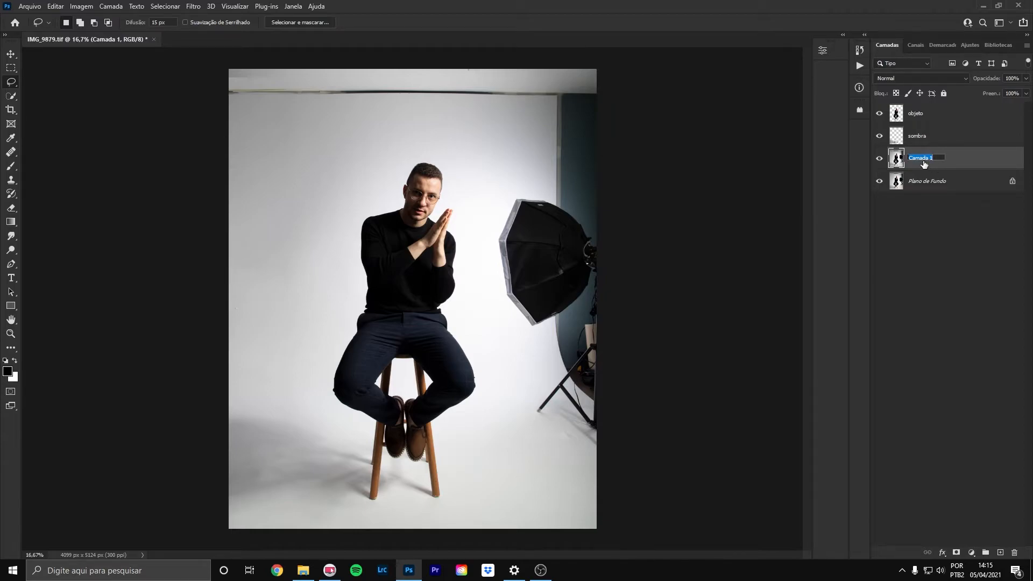
{"action": "type", "text": "back"}
{"action": "key", "text": "Return"}
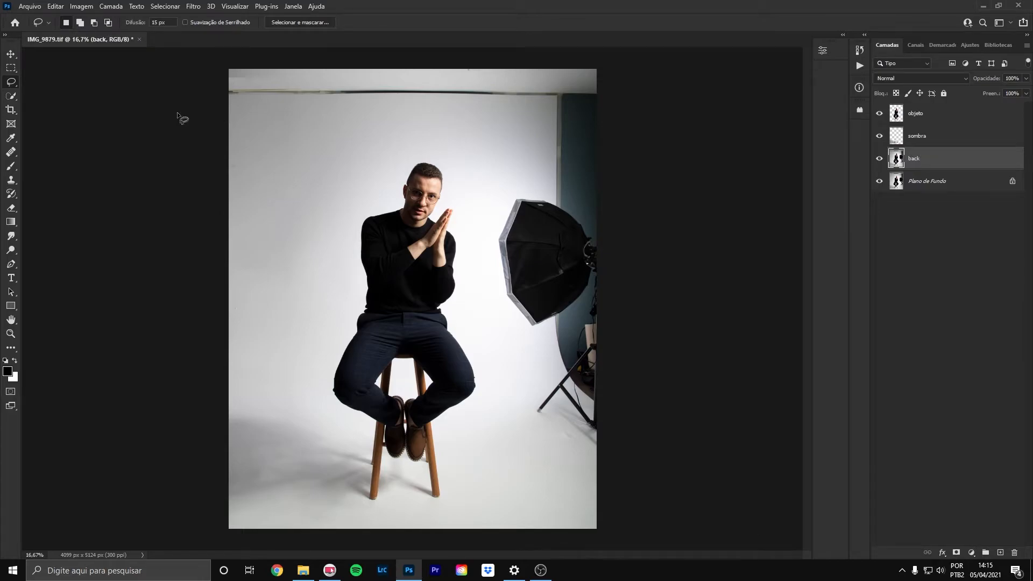
Set up the Gradient tool with a solid black-to-white gradient, keeping the end stop's colour white (ffffff)
{"action": "left_click", "coordinate": [11, 222]}
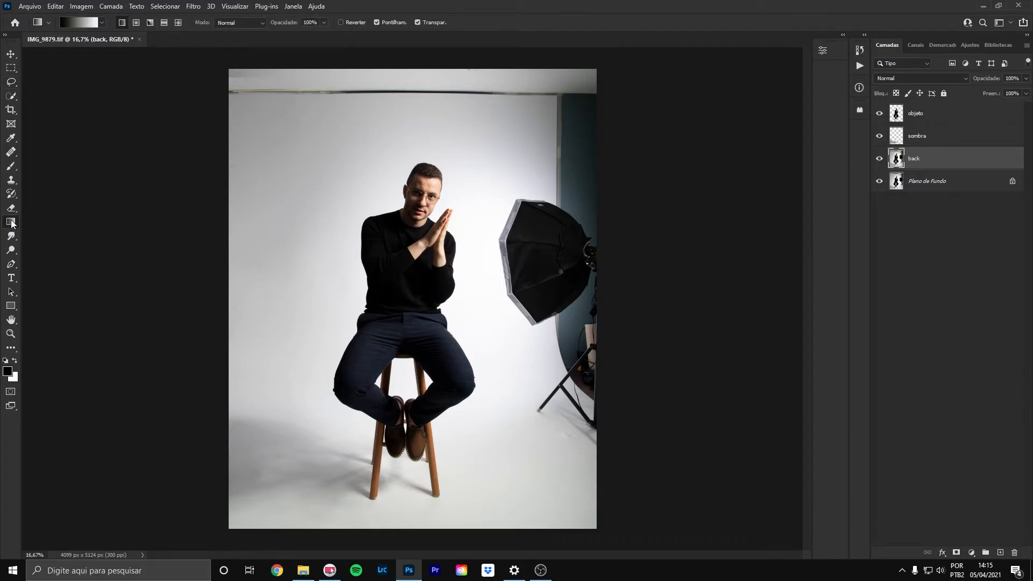
{"action": "left_click", "coordinate": [105, 23]}
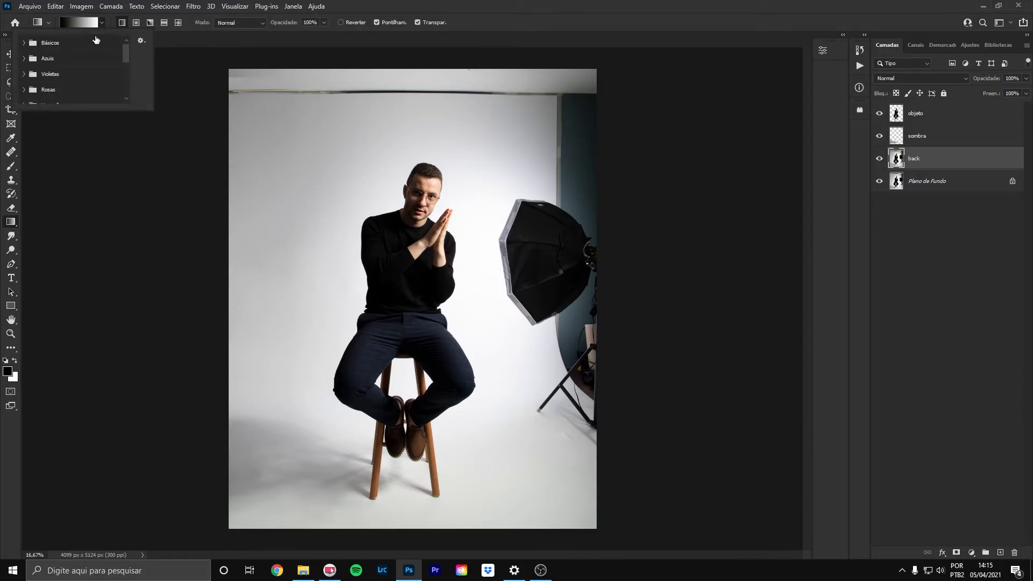
{"action": "left_click", "coordinate": [90, 24]}
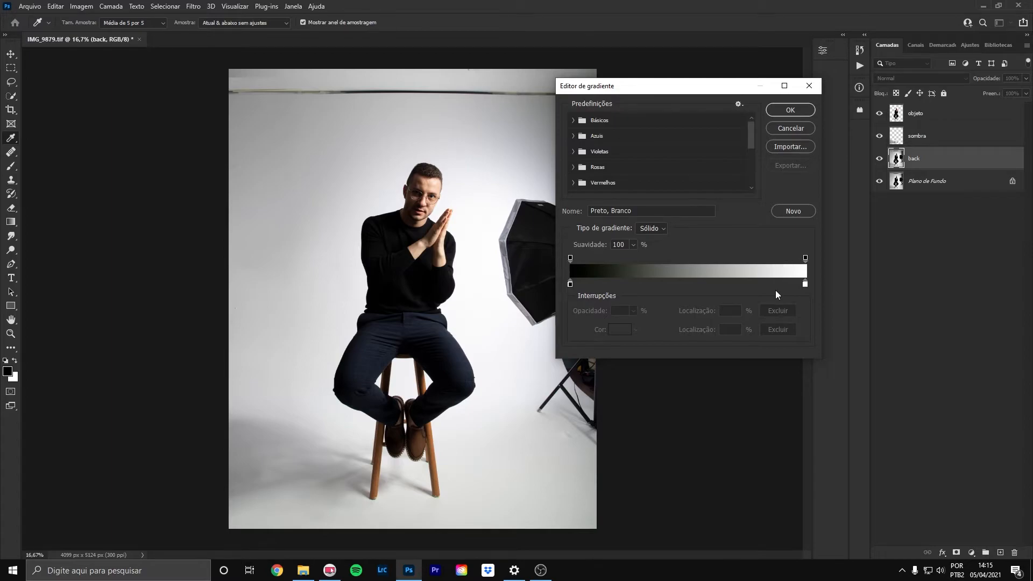
{"action": "double_click", "coordinate": [805, 285]}
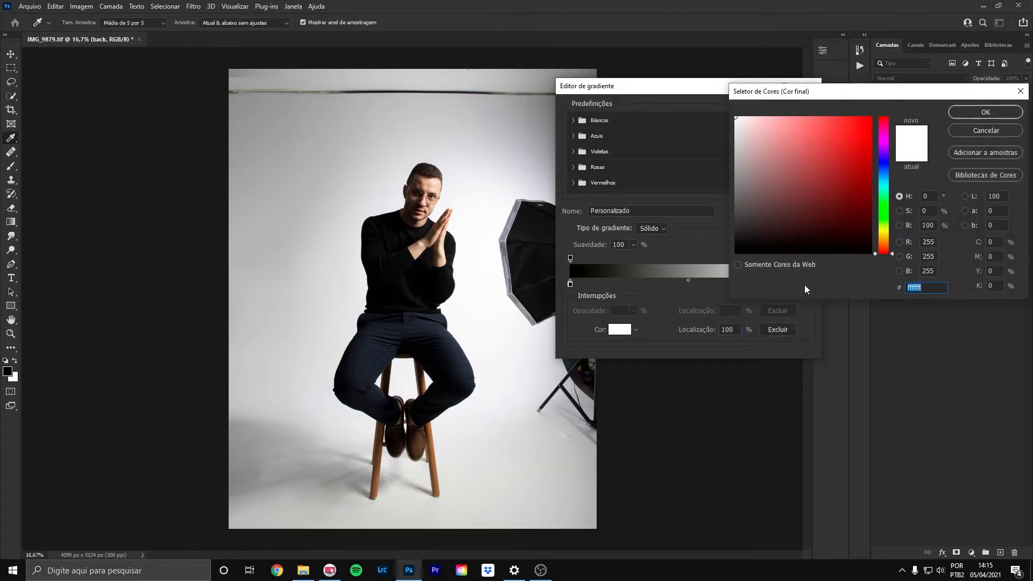
{"action": "left_click", "coordinate": [971, 116]}
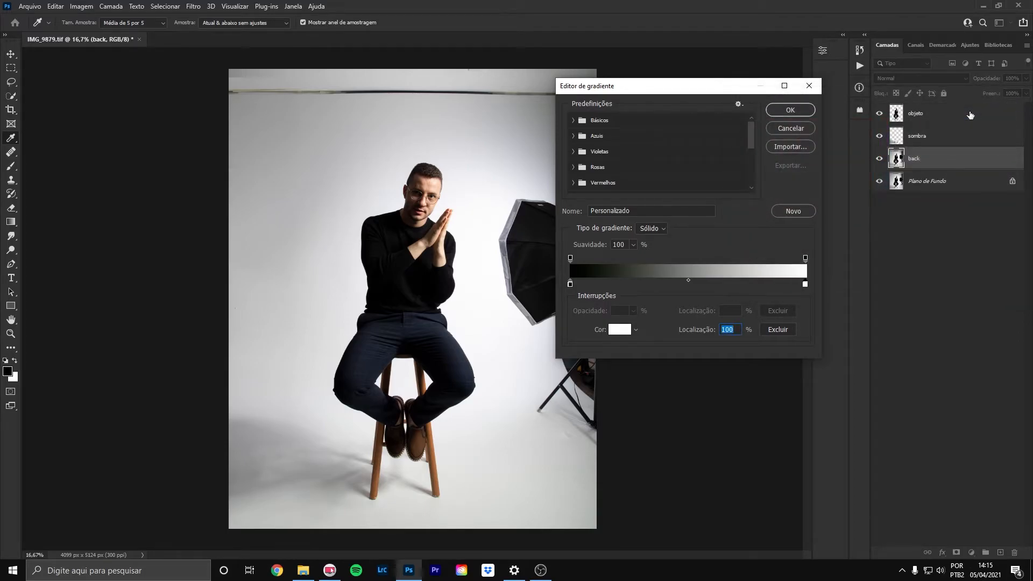
{"action": "left_click", "coordinate": [785, 112]}
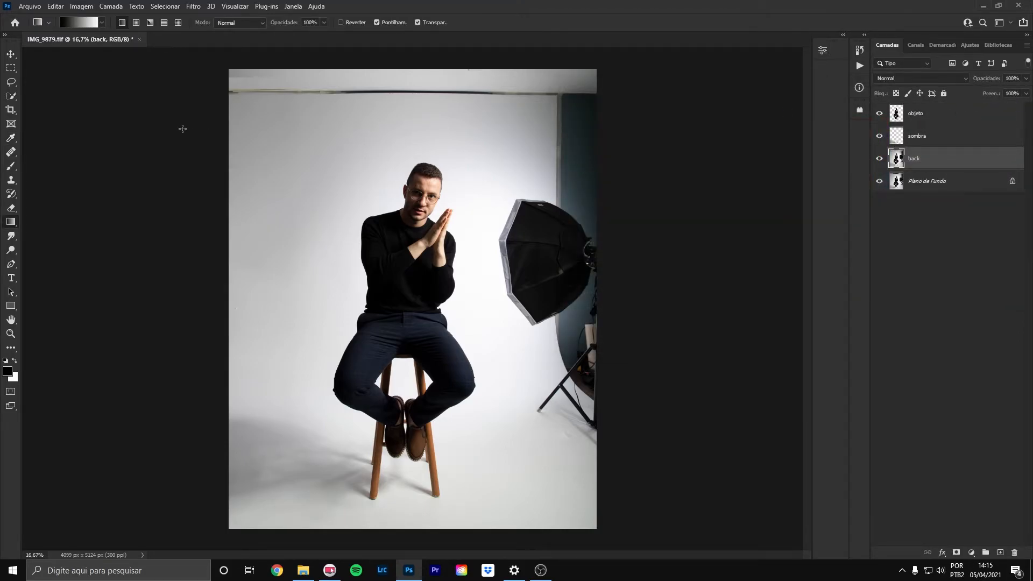
Try a diagonal black-to-white gradient across the back layer, and undo it
{"action": "left_click_drag", "start_coordinate": [182, 106], "coordinate": [724, 339]}
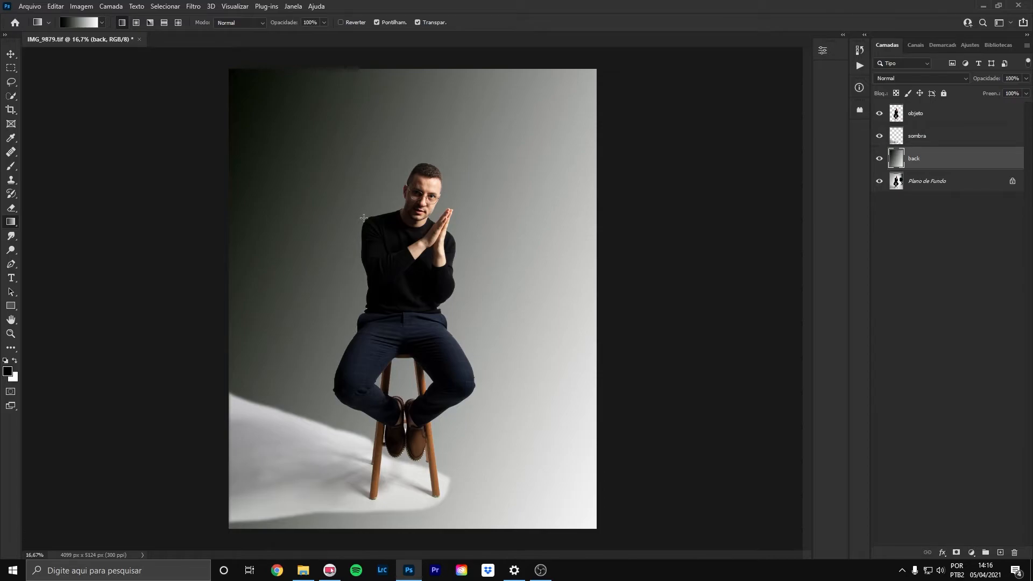
{"action": "key", "text": "ctrl+z"}
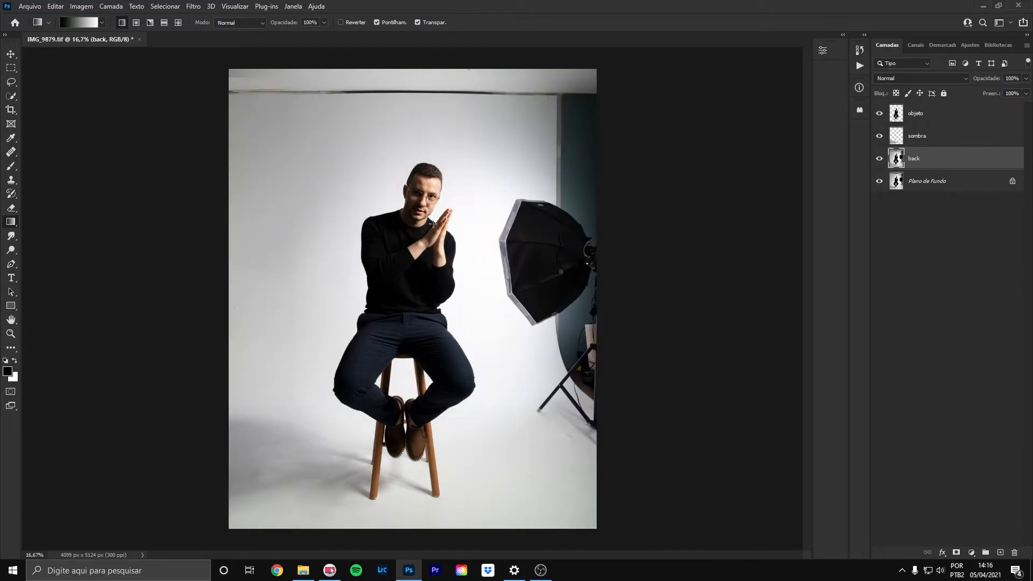
Try several diagonal black-to-white gradients of differing angle and length across the back layer, starting outside the image's left edge
{"action": "left_click_drag", "start_coordinate": [203, 139], "coordinate": [460, 276]}
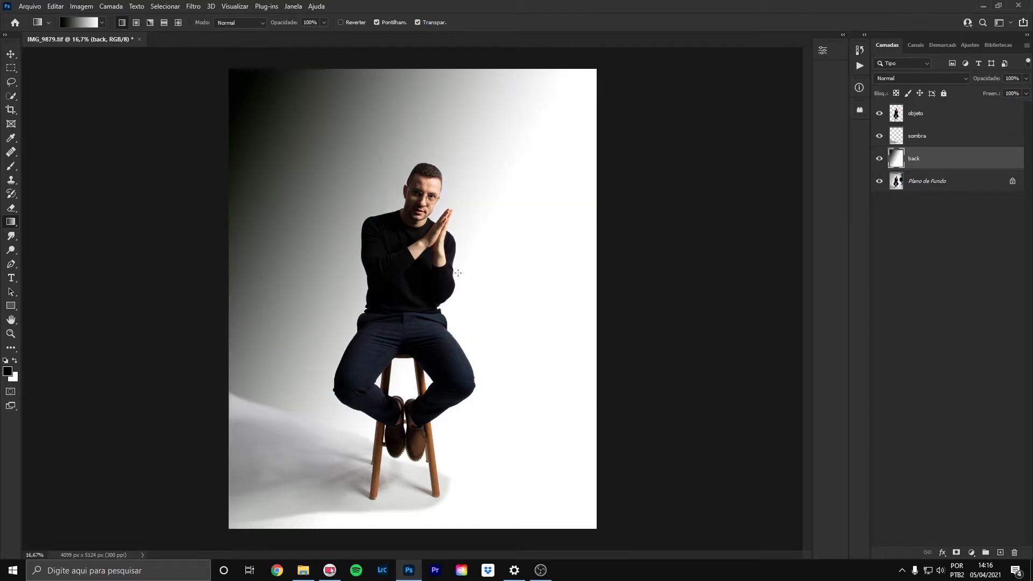
{"action": "key", "text": "ctrl+z"}
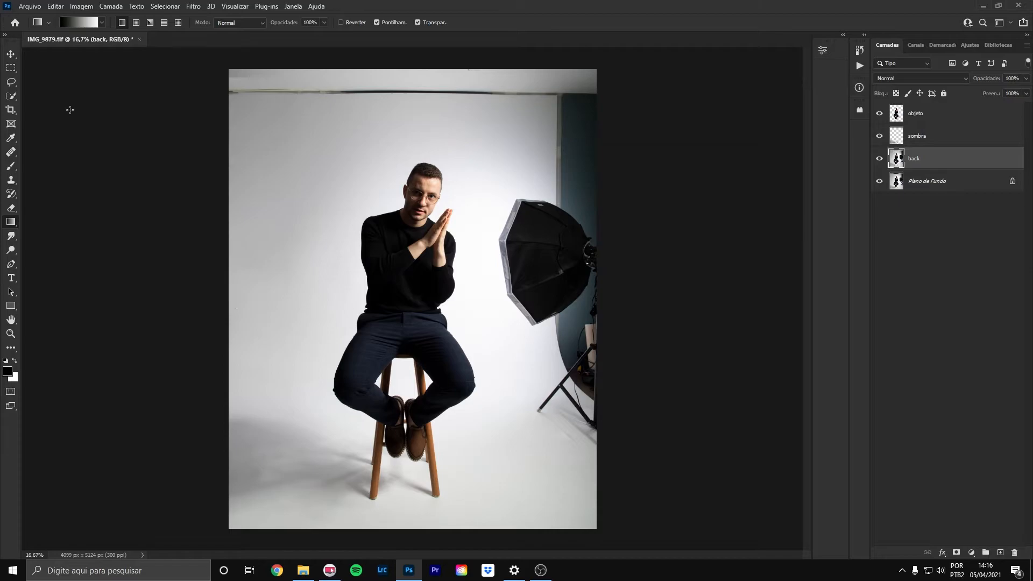
{"action": "left_click_drag", "start_coordinate": [70, 110], "coordinate": [463, 333]}
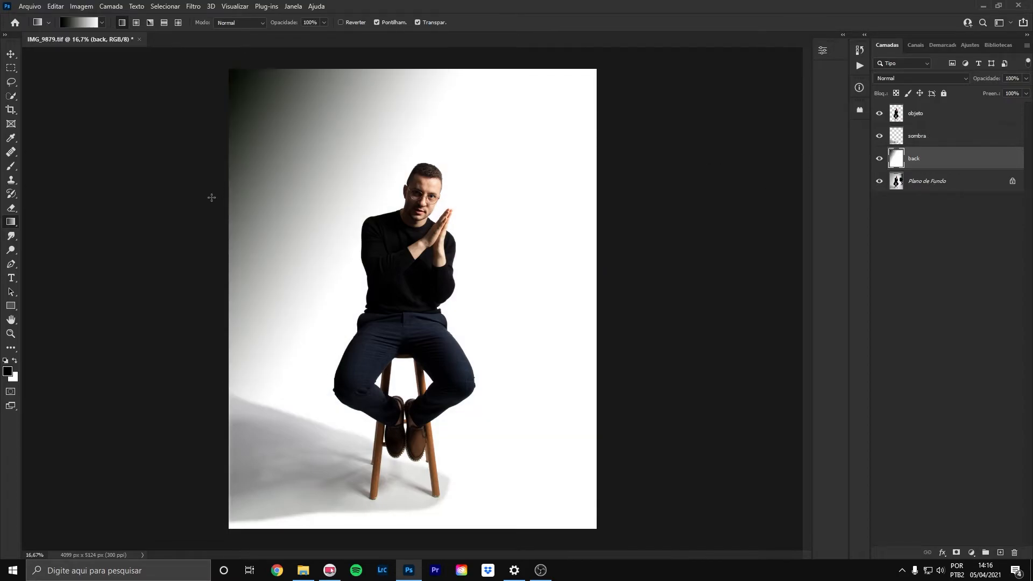
{"action": "left_click_drag", "start_coordinate": [93, 124], "coordinate": [421, 304]}
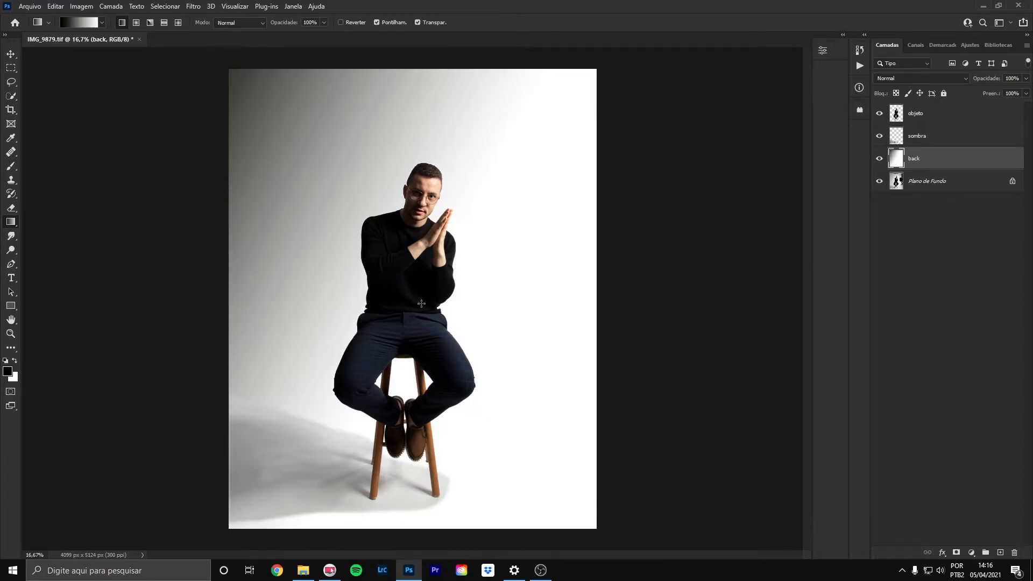
{"action": "left_click_drag", "start_coordinate": [154, 217], "coordinate": [361, 300]}
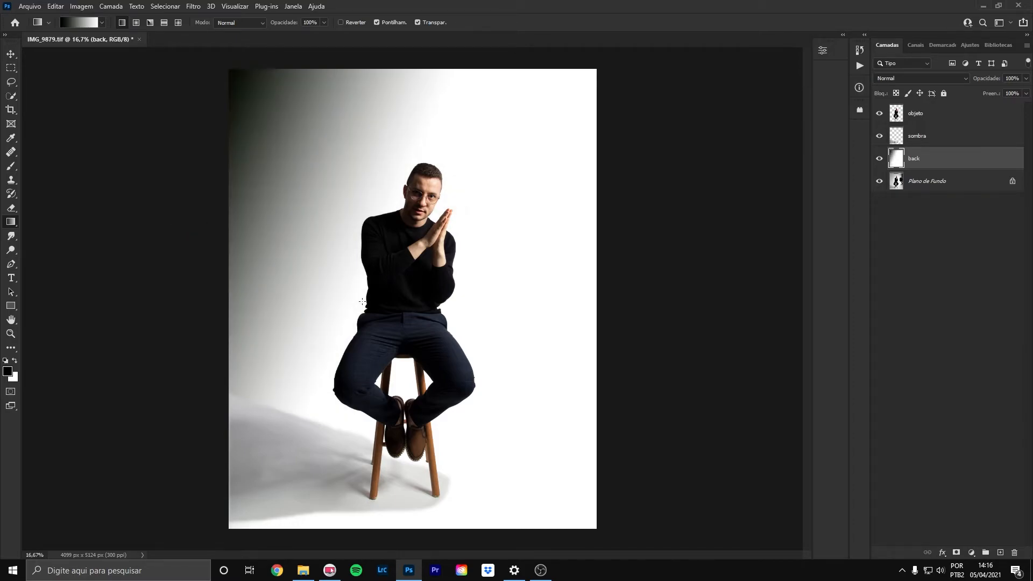
{"action": "left_click_drag", "start_coordinate": [81, 141], "coordinate": [443, 339]}
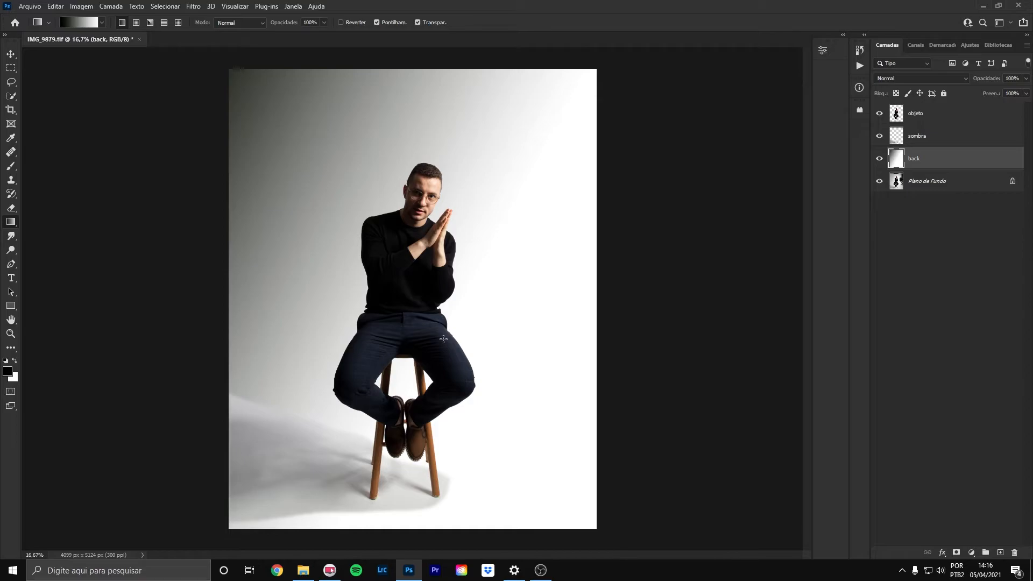
{"action": "left_click_drag", "start_coordinate": [97, 193], "coordinate": [428, 317]}
{"action": "left_click_drag", "start_coordinate": [111, 94], "coordinate": [434, 318]}
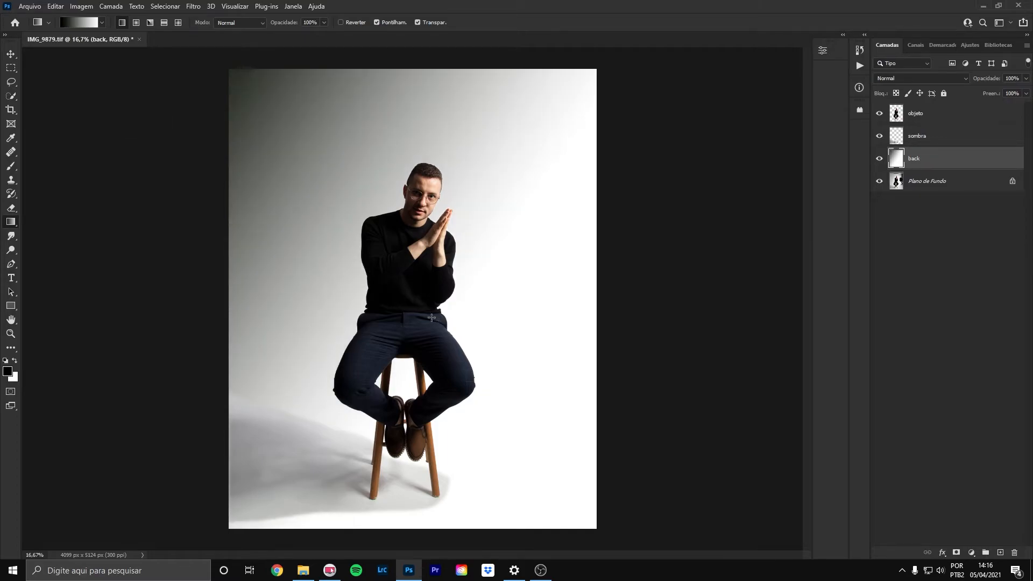
{"action": "left_click_drag", "start_coordinate": [91, 187], "coordinate": [485, 309]}
{"action": "left_click_drag", "start_coordinate": [99, 83], "coordinate": [450, 279]}
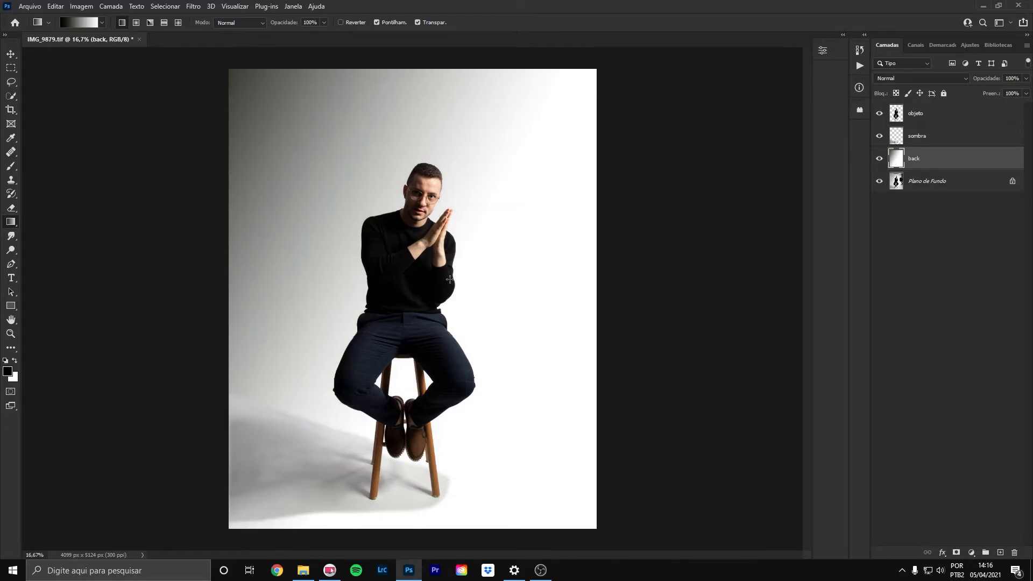
Fill the back layer with a longer diagonal black-to-white gradient, running from outside the image's upper-left edge to its lower-right area
{"action": "key", "text": "ctrl+minus"}
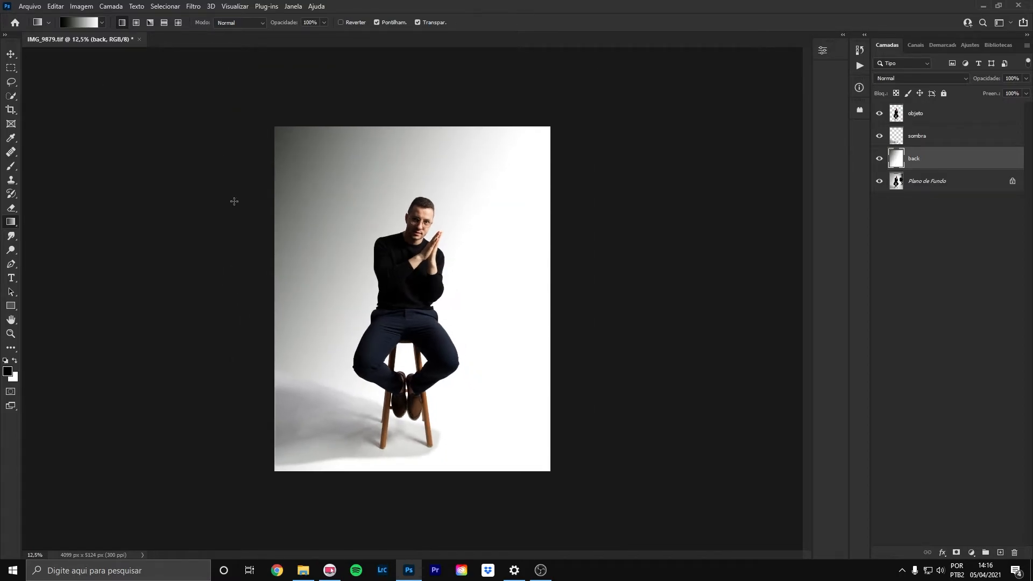
{"action": "left_click_drag", "start_coordinate": [216, 148], "coordinate": [438, 306]}
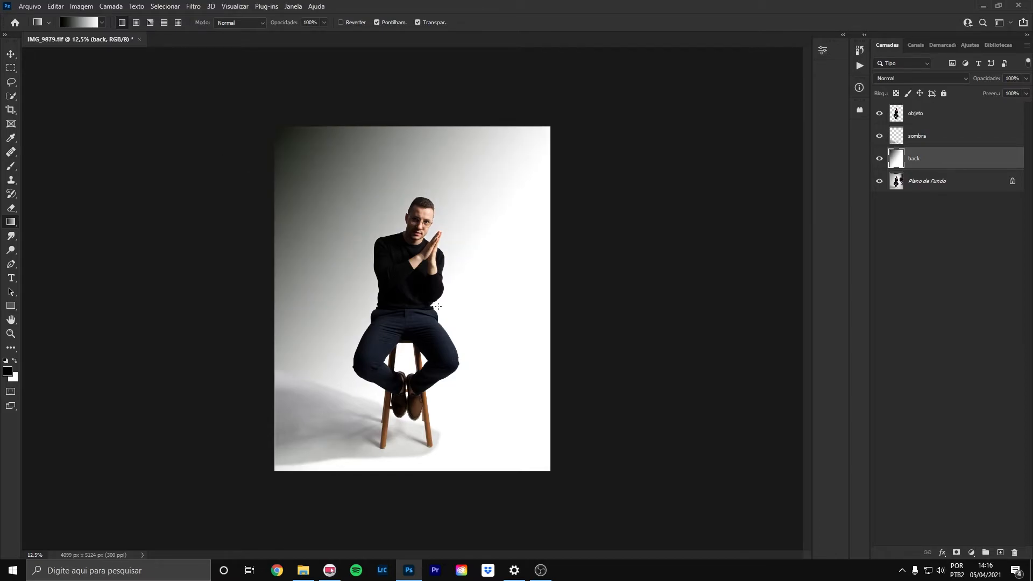
{"action": "left_click_drag", "start_coordinate": [178, 166], "coordinate": [507, 344]}
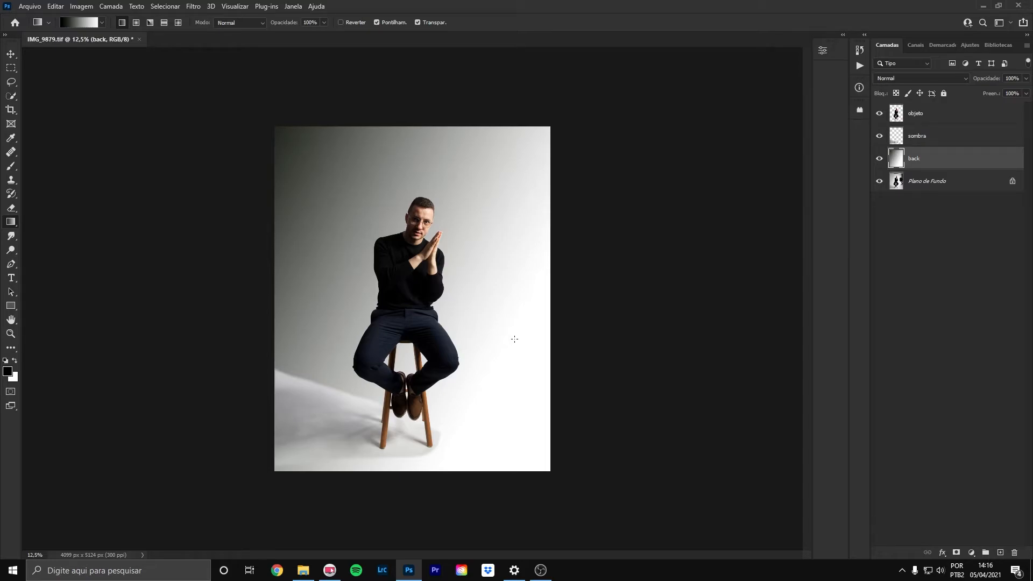
Add a Curves adjustment layer above the sombra layer and clip it to that layer
{"action": "key", "text": "ctrl+plus"}
{"action": "key", "text": "ctrl+plus"}
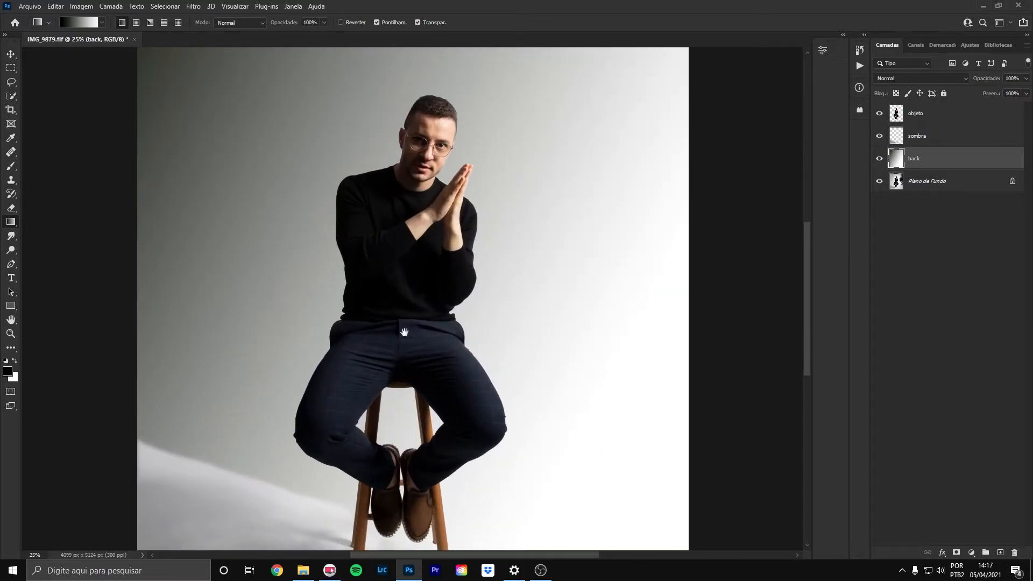
{"action": "left_click_drag", "start_coordinate": [389, 358], "coordinate": [400, 202]}
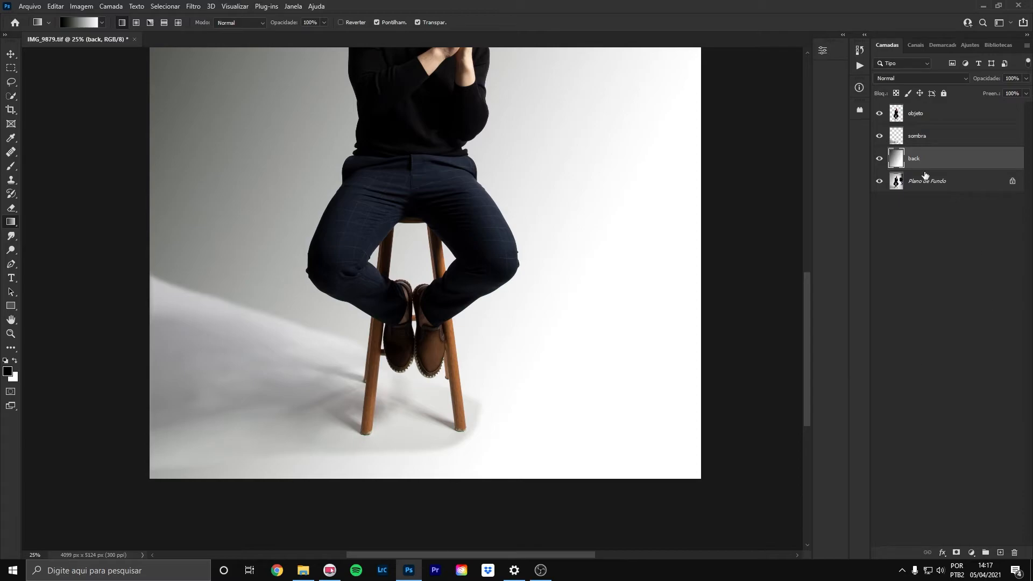
{"action": "left_click", "coordinate": [924, 140]}
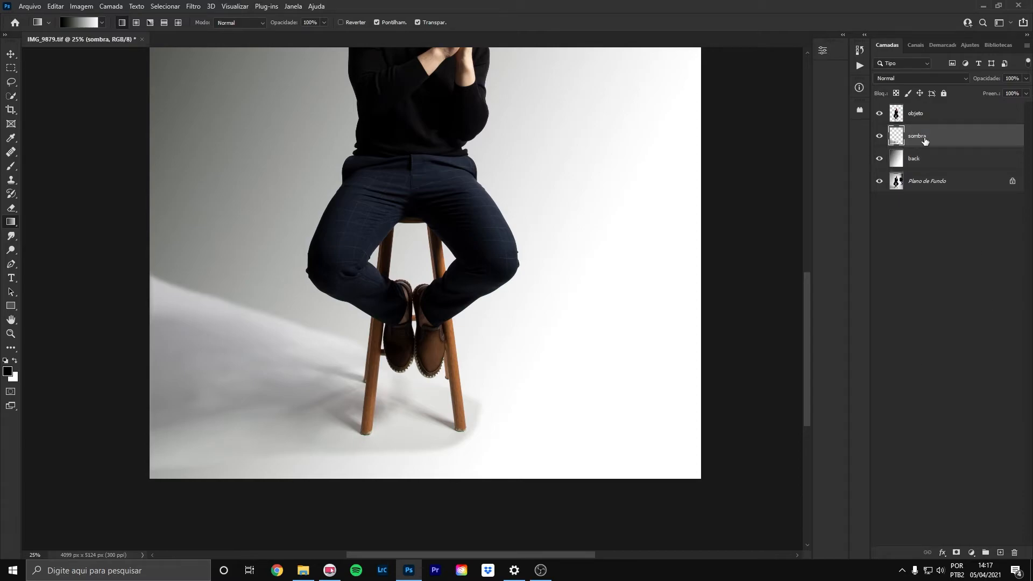
{"action": "left_click", "coordinate": [971, 553]}
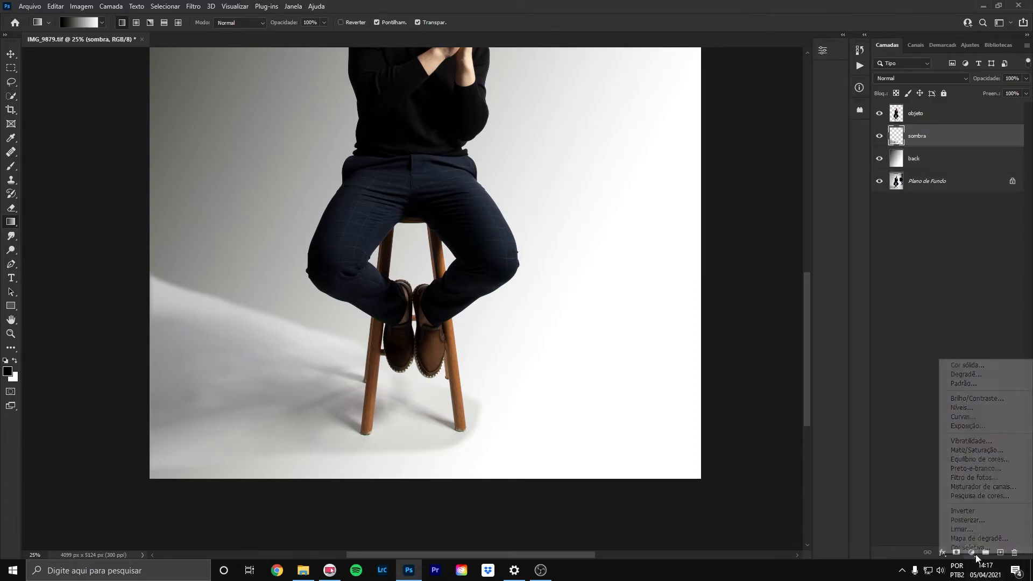
{"action": "left_click", "coordinate": [968, 417]}
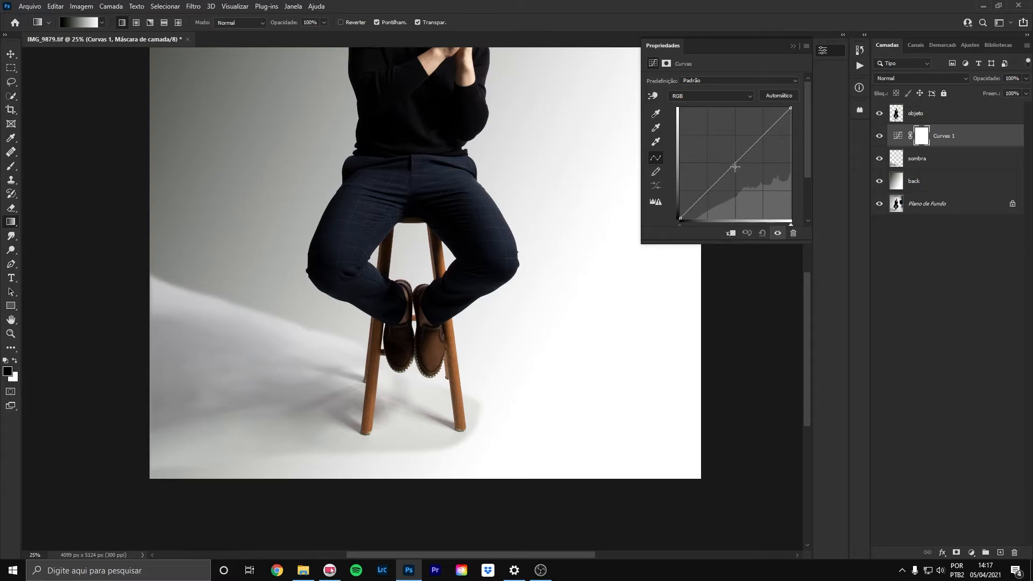
{"action": "left_click_drag", "start_coordinate": [734, 163], "coordinate": [740, 167]}
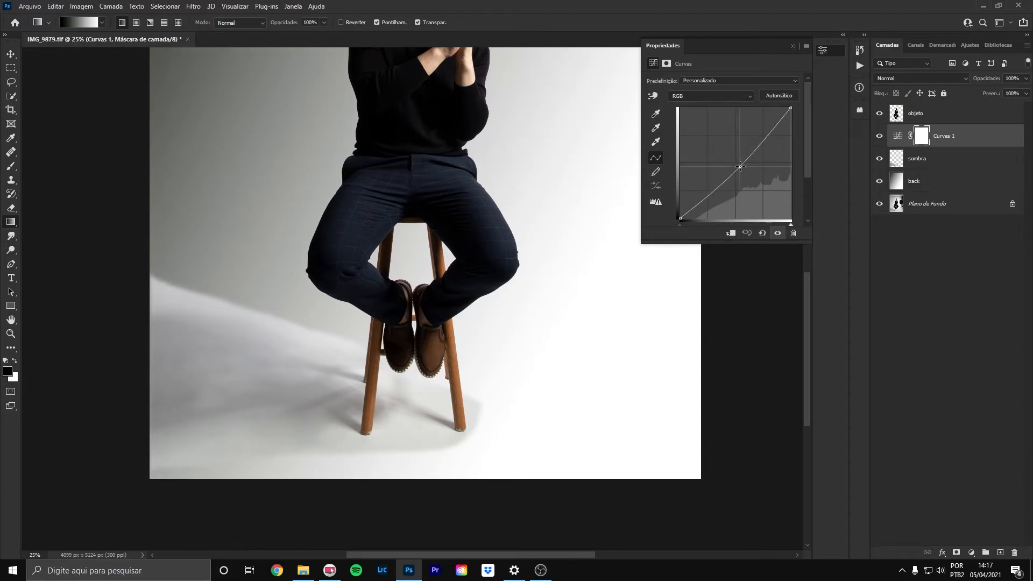
{"action": "mouse_move", "coordinate": [739, 166]}
{"action": "left_mouse_down"}
{"action": "mouse_move", "coordinate": [720, 154]}
{"action": "mouse_move", "coordinate": [748, 174]}
{"action": "mouse_move", "coordinate": [700, 138]}
{"action": "mouse_move", "coordinate": [732, 164]}
{"action": "left_mouse_up"}
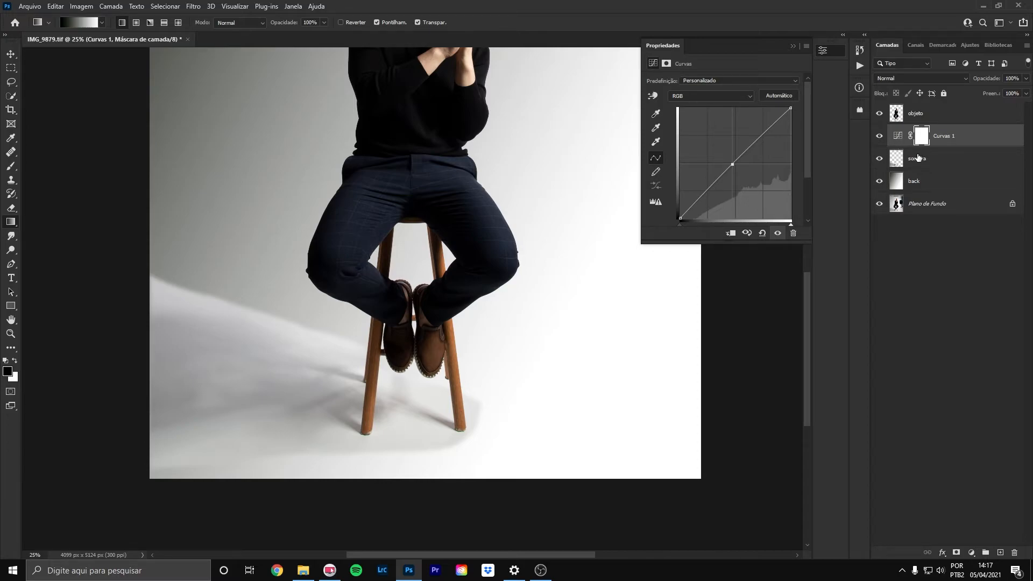
{"action": "left_click_drag", "start_coordinate": [921, 140], "coordinate": [936, 146]}
{"action": "left_click", "coordinate": [936, 146], "text": "alt"}
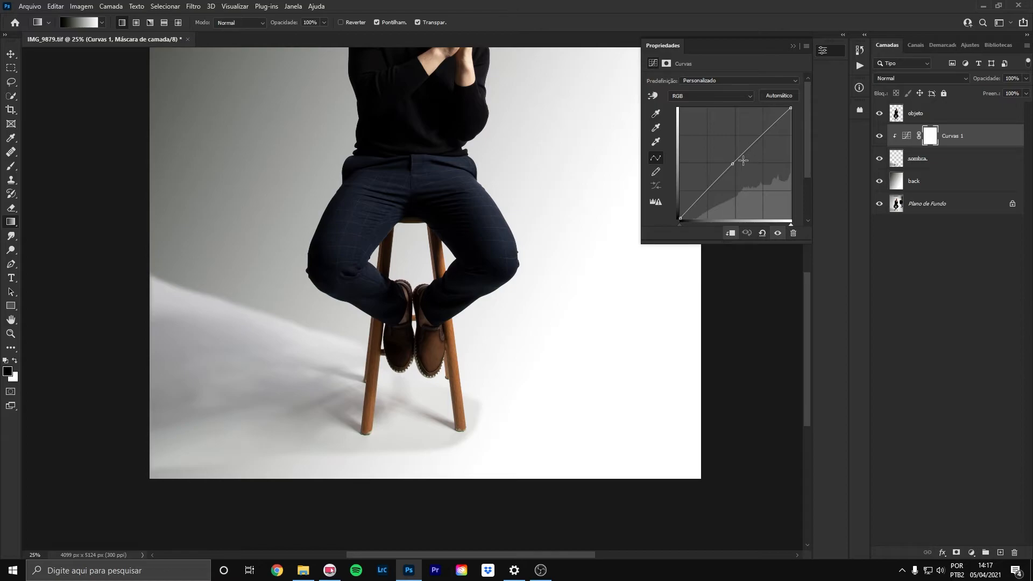
Shape the clipped RGB curve into an S that lowers the shadow's dark tones and brightens its mid and light tones
{"action": "left_click_drag", "start_coordinate": [731, 164], "coordinate": [709, 199]}
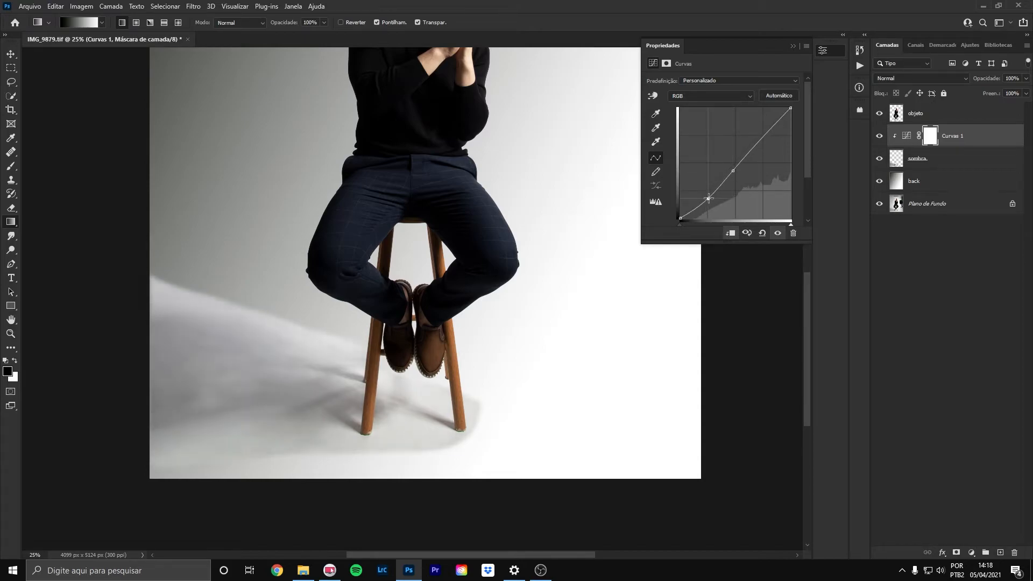
{"action": "left_click_drag", "start_coordinate": [734, 169], "coordinate": [729, 171]}
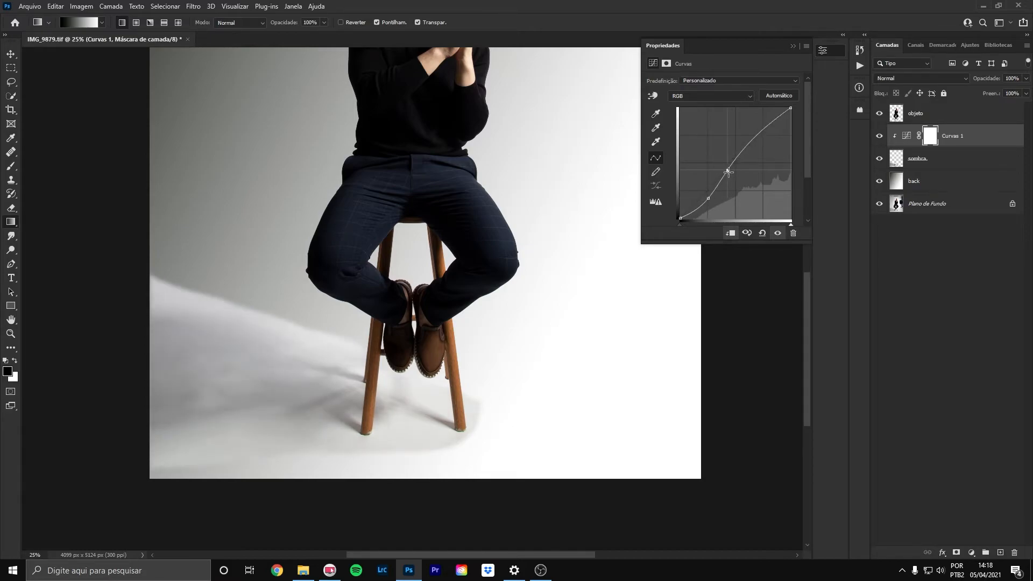
{"action": "left_click_drag", "start_coordinate": [728, 171], "coordinate": [724, 171]}
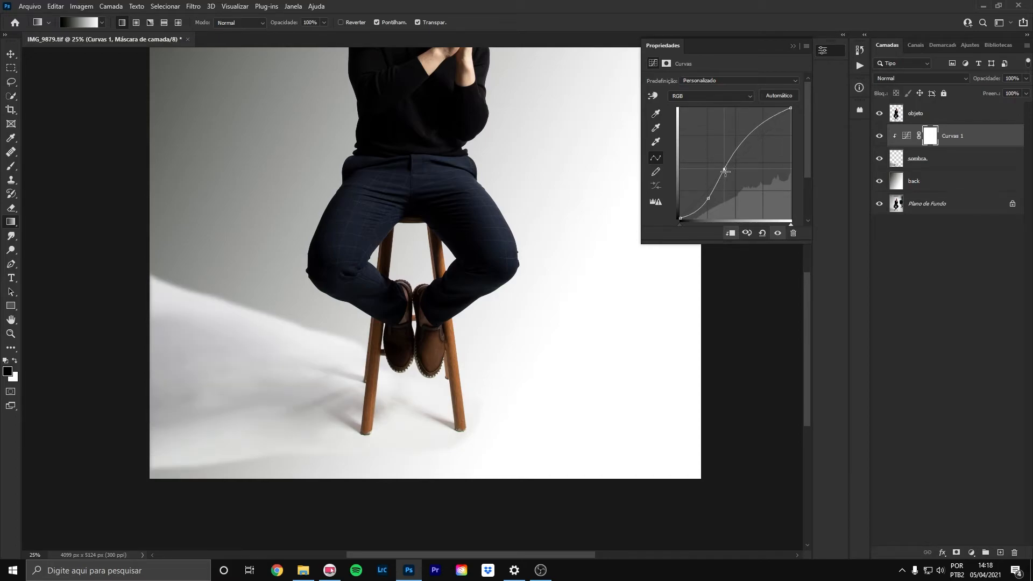
{"action": "left_click_drag", "start_coordinate": [725, 171], "coordinate": [728, 171]}
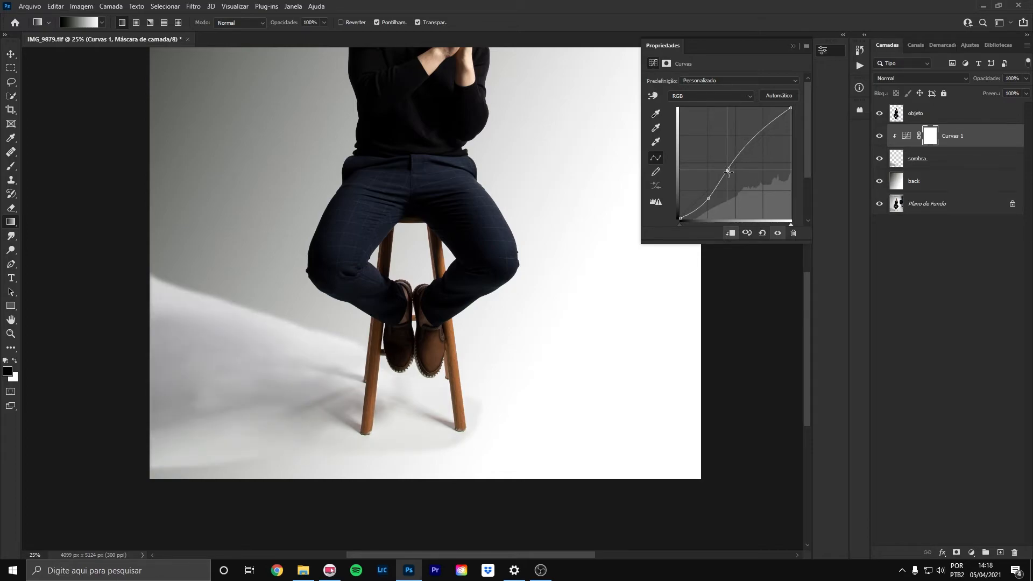
{"action": "left_click", "coordinate": [792, 46]}
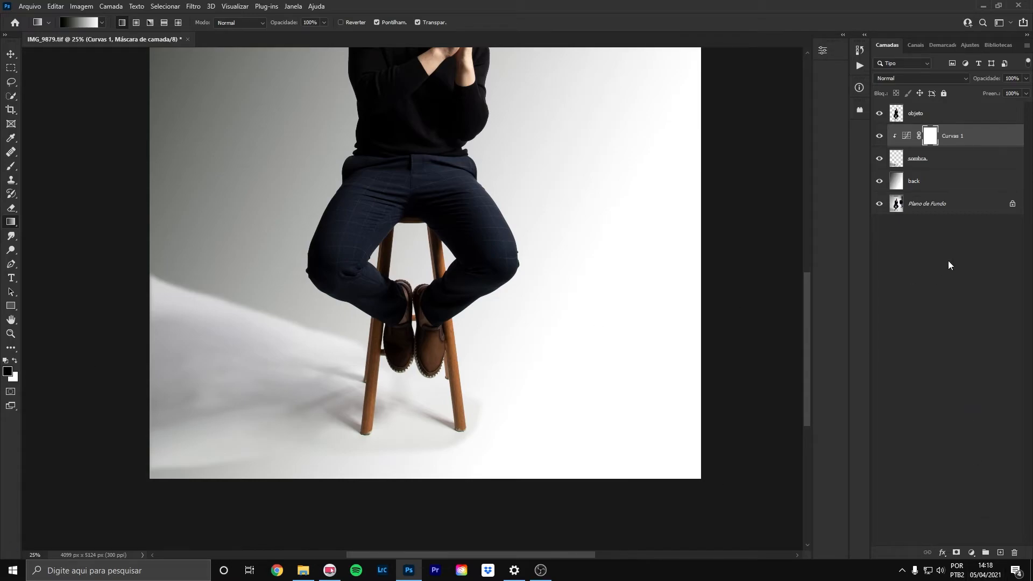
Add a layer mask to the sombra layer and set up a large soft round black brush with 0% hardness
{"action": "left_click", "coordinate": [914, 162]}
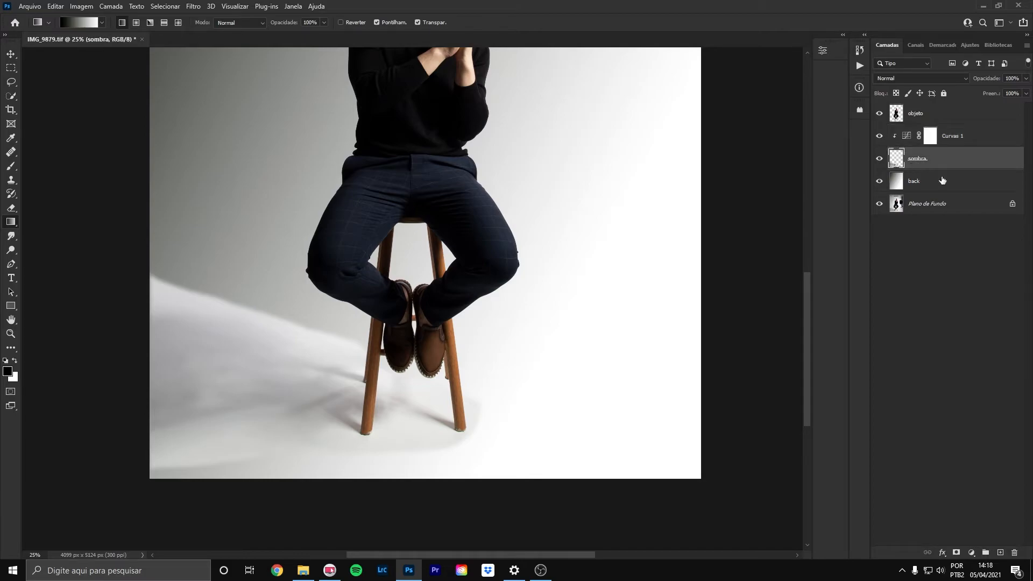
{"action": "left_click", "coordinate": [957, 549]}
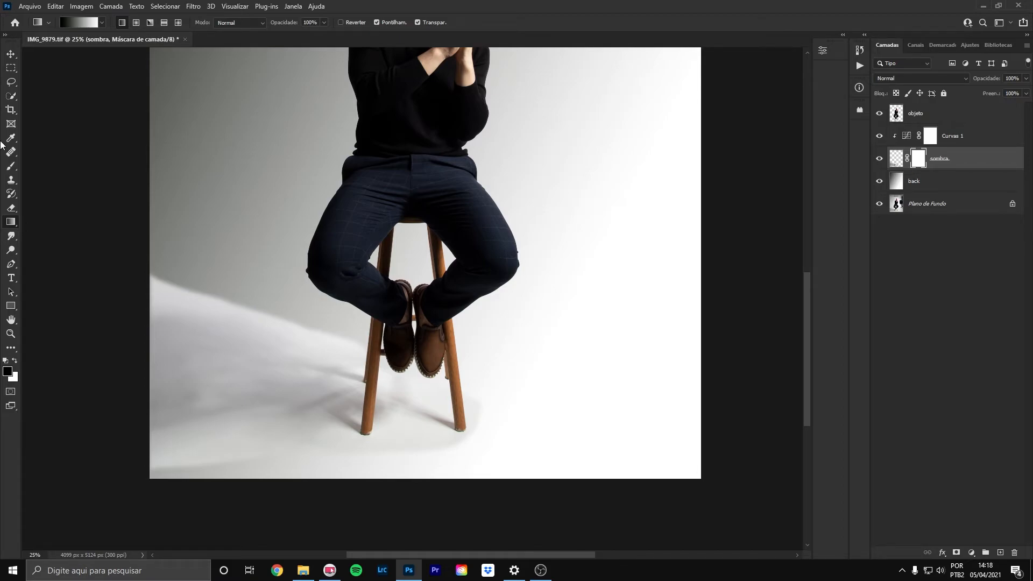
{"action": "key", "text": "b"}
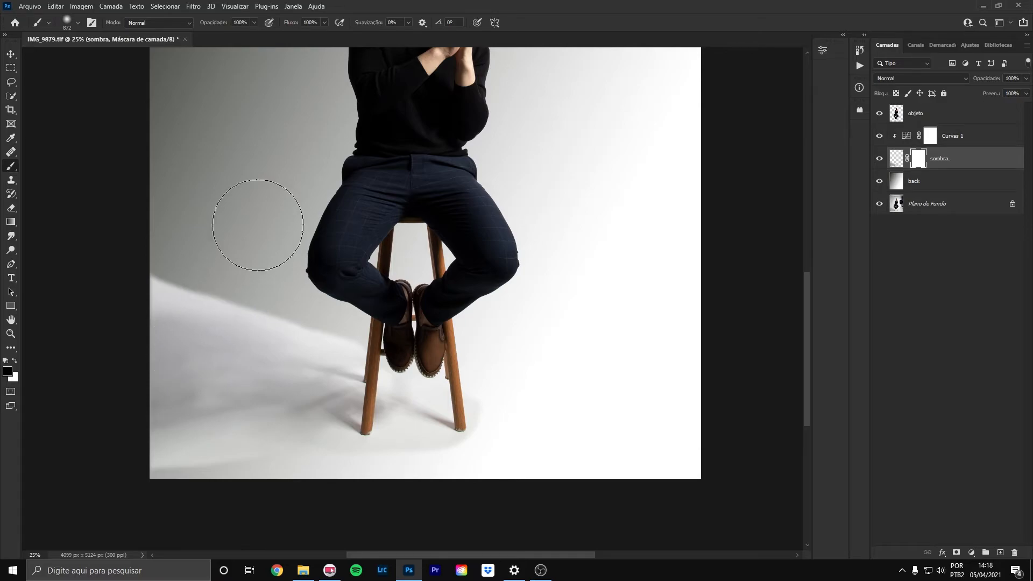
{"action": "left_click_drag", "start_coordinate": [248, 230], "coordinate": [276, 232]}
{"action": "left_click", "coordinate": [79, 22]}
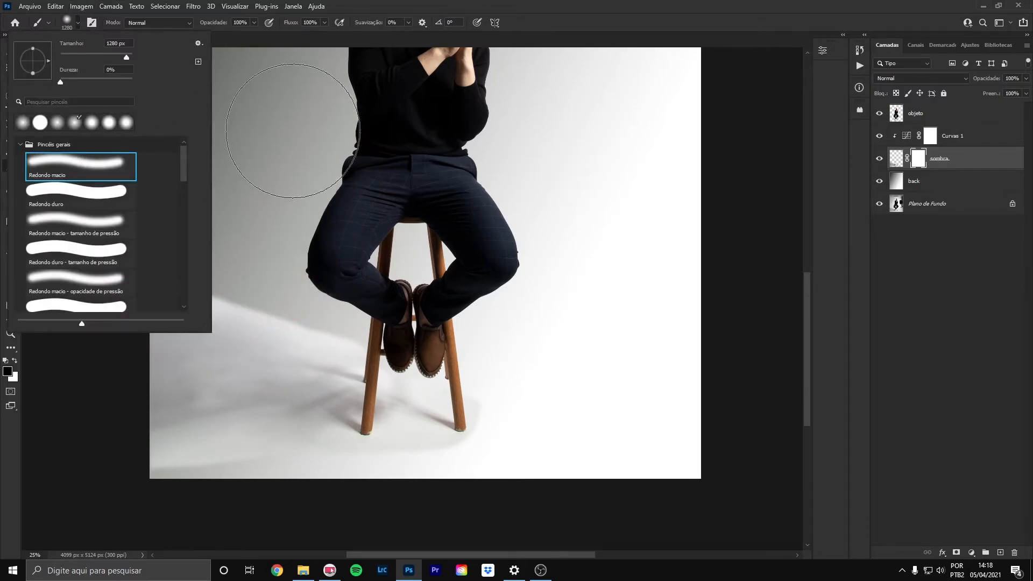
{"action": "left_click", "coordinate": [300, 149]}
Paint black on the sombra mask to hide the patch's hard edges, leaving only the soft shadow near the stool
{"action": "mouse_move", "coordinate": [212, 250]}
{"action": "left_mouse_down"}
{"action": "mouse_move", "coordinate": [229, 256]}
{"action": "mouse_move", "coordinate": [175, 249]}
{"action": "mouse_move", "coordinate": [360, 282]}
{"action": "mouse_move", "coordinate": [370, 295]}
{"action": "mouse_move", "coordinate": [280, 300]}
{"action": "mouse_move", "coordinate": [198, 280]}
{"action": "left_mouse_up"}
{"action": "left_click_drag", "start_coordinate": [549, 374], "coordinate": [516, 379]}
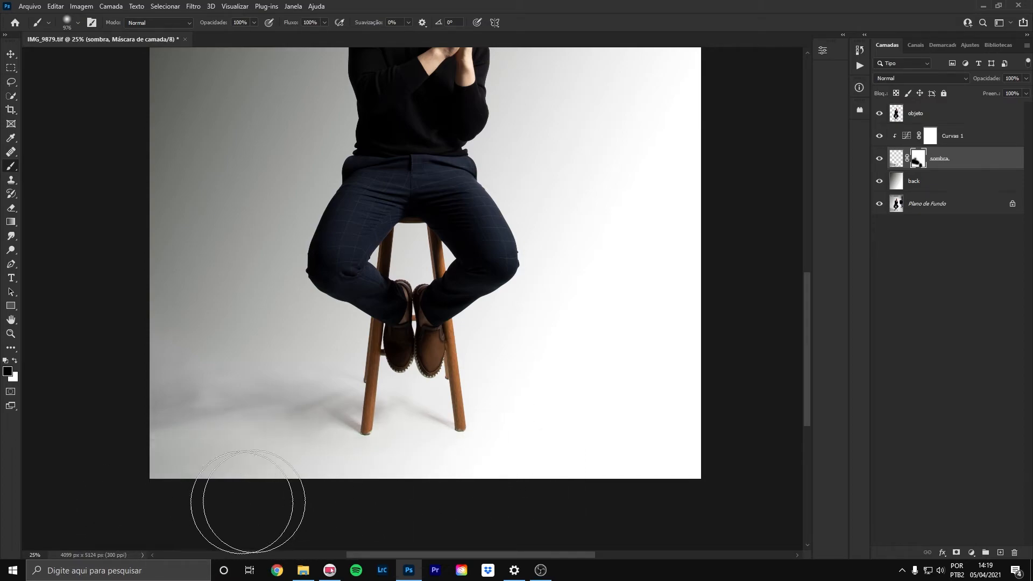
{"action": "left_click_drag", "start_coordinate": [358, 313], "coordinate": [336, 312]}
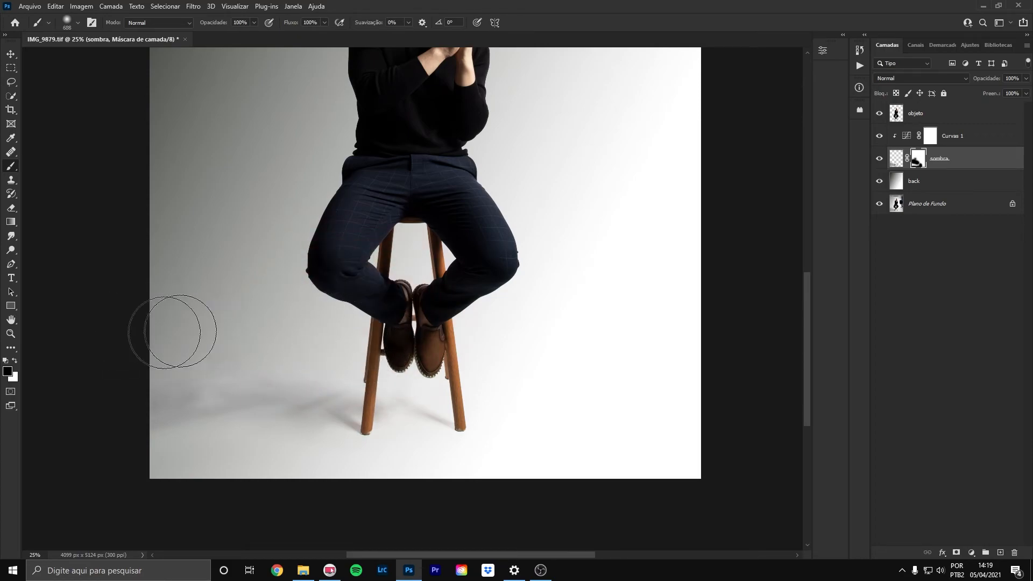
{"action": "left_click_drag", "start_coordinate": [217, 299], "coordinate": [245, 291]}
{"action": "left_click_drag", "start_coordinate": [156, 268], "coordinate": [202, 267]}
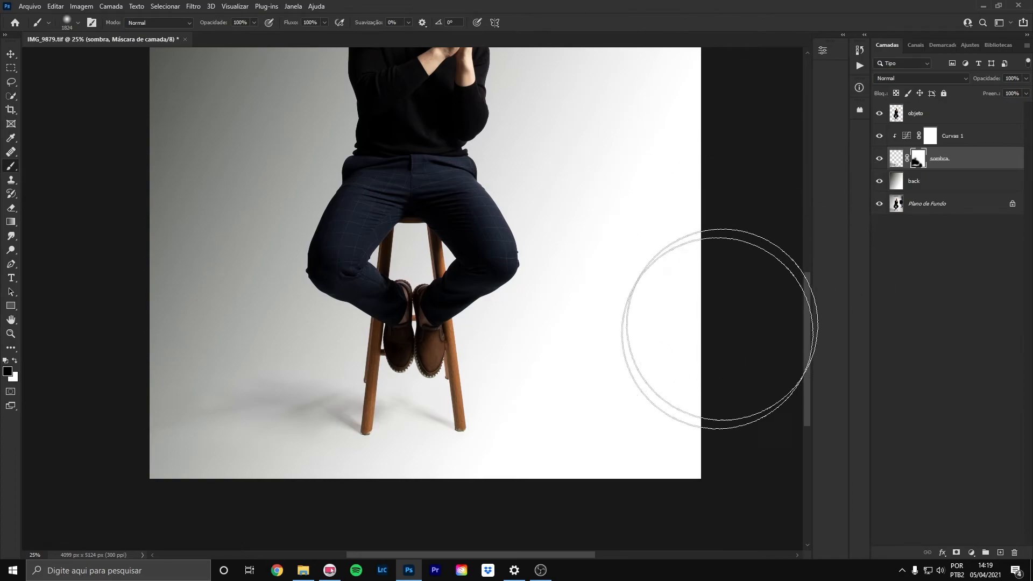
{"action": "key", "text": "ctrl+0"}
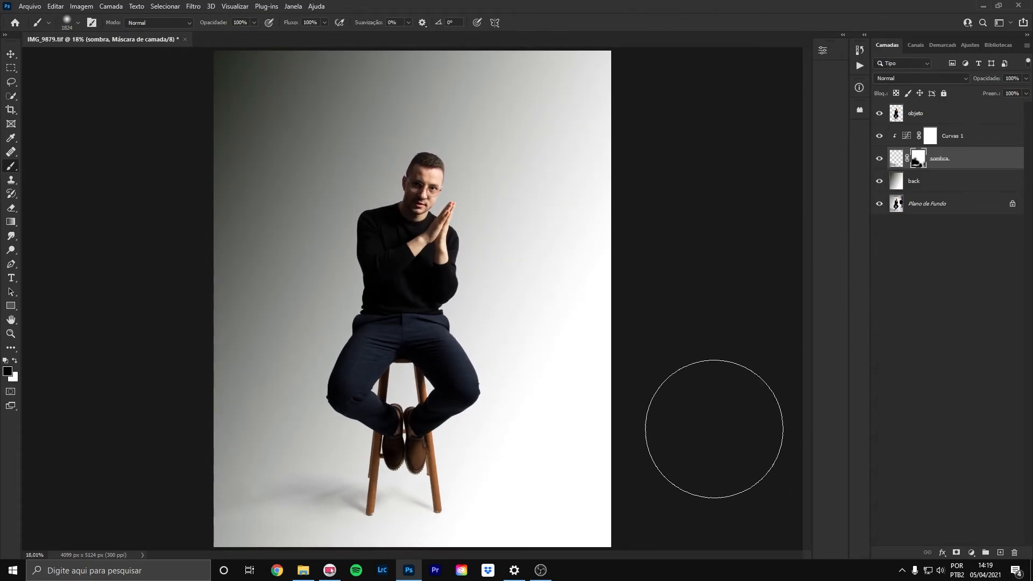
Select the objeto layer and examine its cutout edges around the man's hair, ears, glasses and face
{"action": "left_click", "coordinate": [918, 118]}
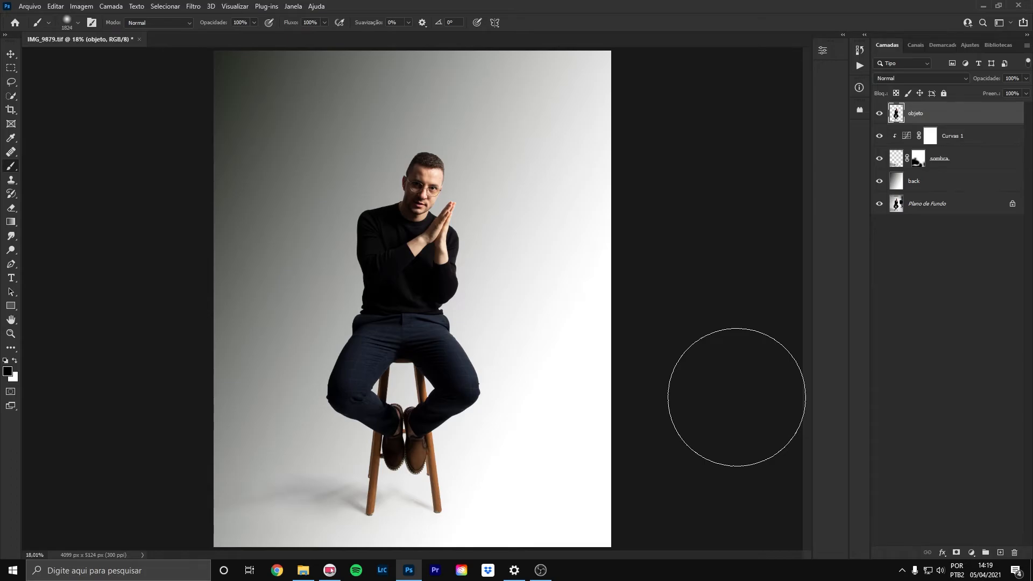
{"action": "scroll", "coordinate": [736, 396], "scroll_direction": "up", "scroll_amount": 2}
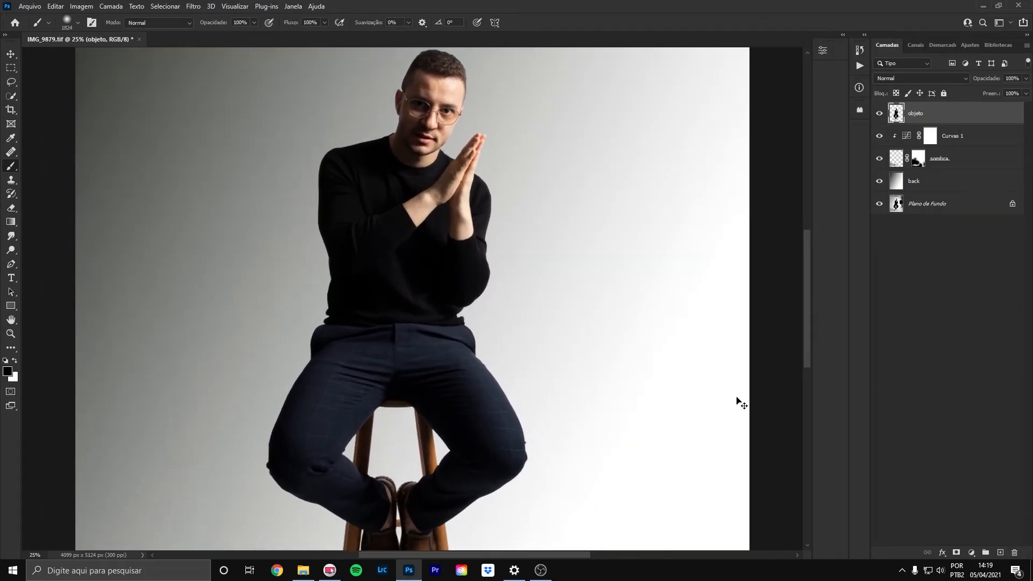
{"action": "scroll", "coordinate": [736, 399], "scroll_direction": "up", "scroll_amount": 2}
{"action": "mouse_move", "coordinate": [409, 255]}
{"action": "left_mouse_down"}
{"action": "mouse_move", "coordinate": [403, 362]}
{"action": "mouse_move", "coordinate": [286, 367]}
{"action": "left_mouse_up"}
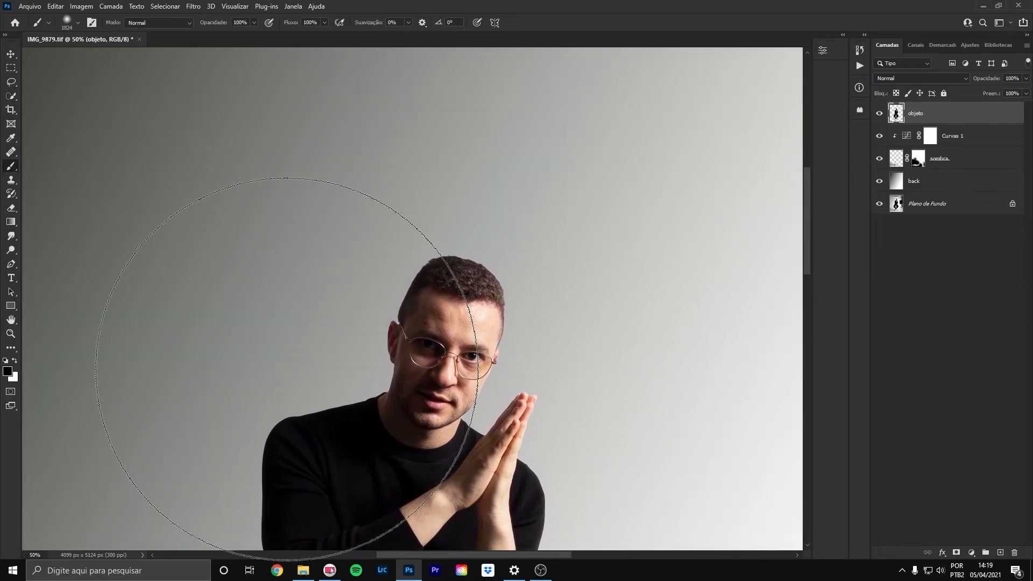
{"action": "scroll", "coordinate": [286, 368], "scroll_direction": "up", "scroll_amount": 4}
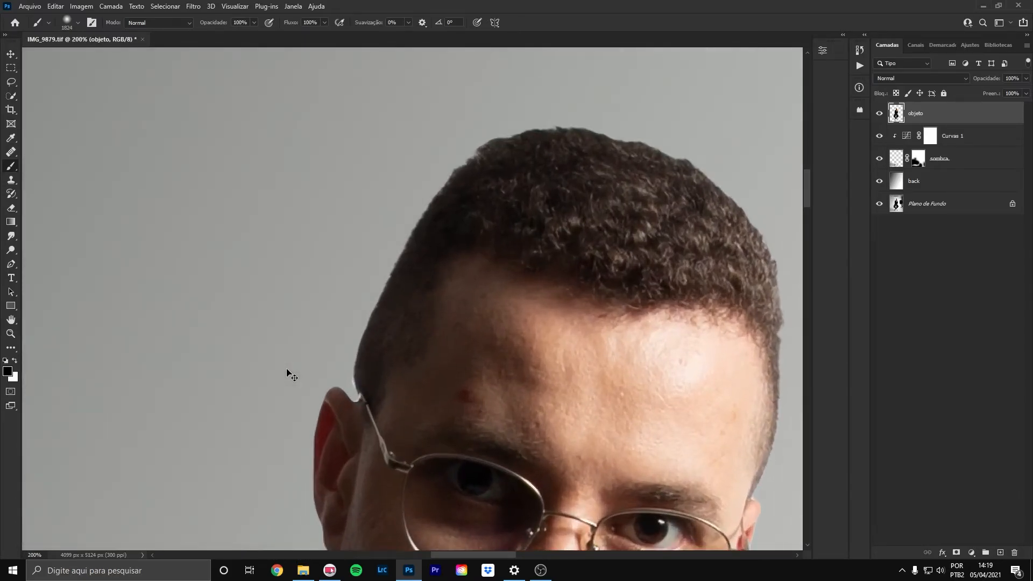
{"action": "mouse_move", "coordinate": [551, 204]}
{"action": "left_mouse_down"}
{"action": "mouse_move", "coordinate": [259, 98]}
{"action": "mouse_move", "coordinate": [307, 50]}
{"action": "mouse_move", "coordinate": [290, 48]}
{"action": "left_mouse_up"}
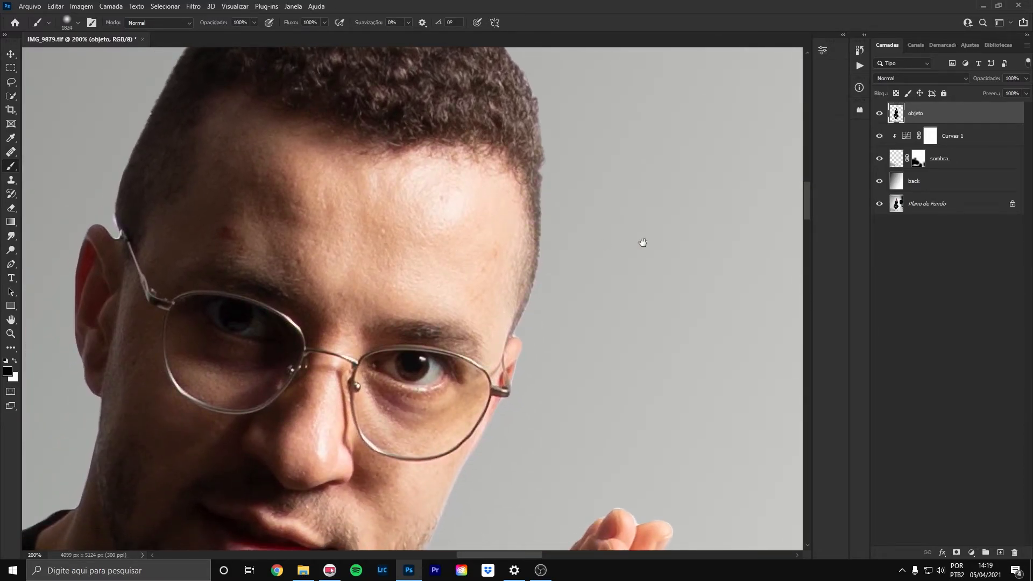
{"action": "scroll", "coordinate": [471, 239], "scroll_direction": "down", "scroll_amount": 2}
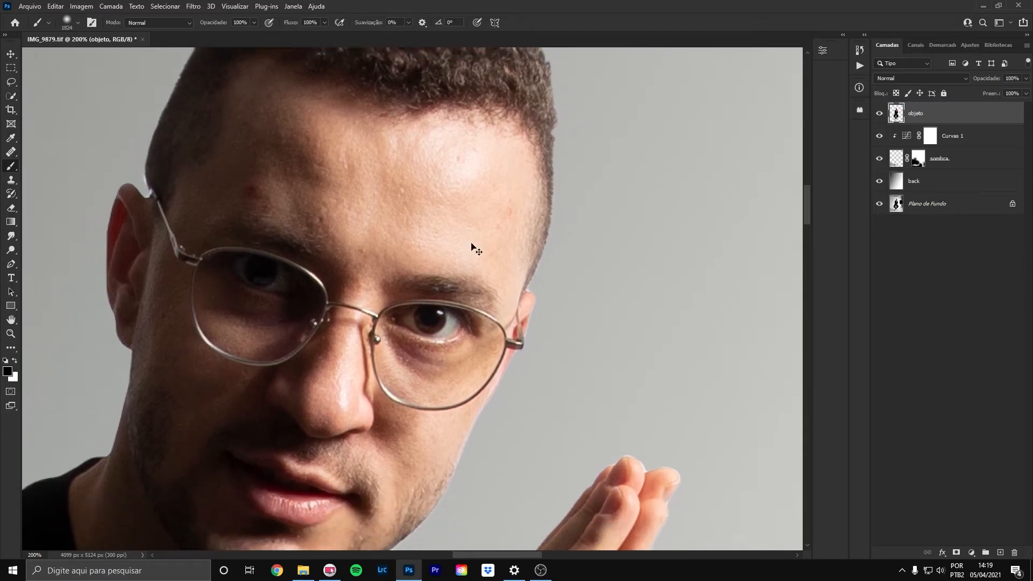
{"action": "scroll", "coordinate": [471, 244], "scroll_direction": "up", "scroll_amount": 2}
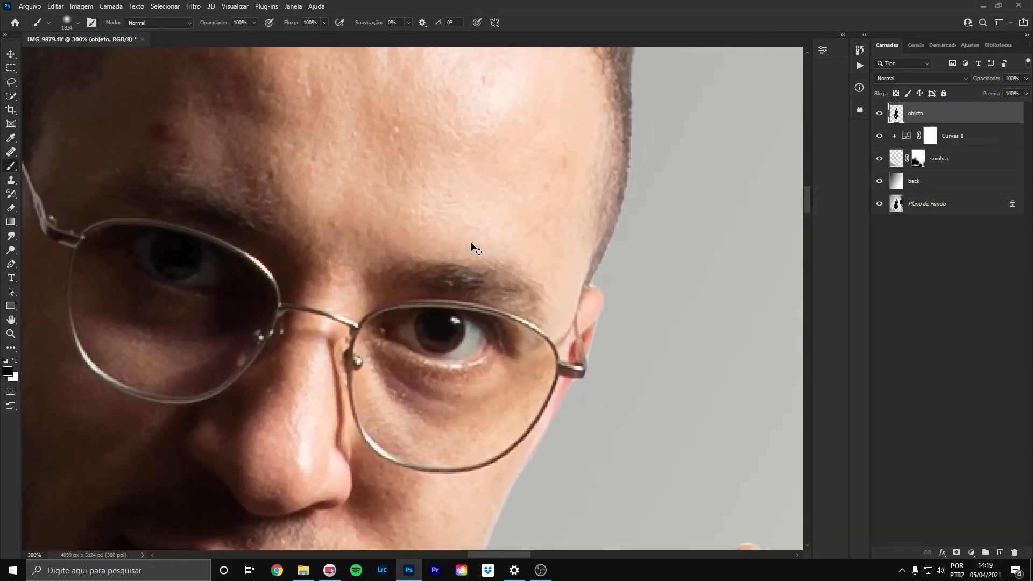
{"action": "scroll", "coordinate": [472, 247], "scroll_direction": "up", "scroll_amount": 1}
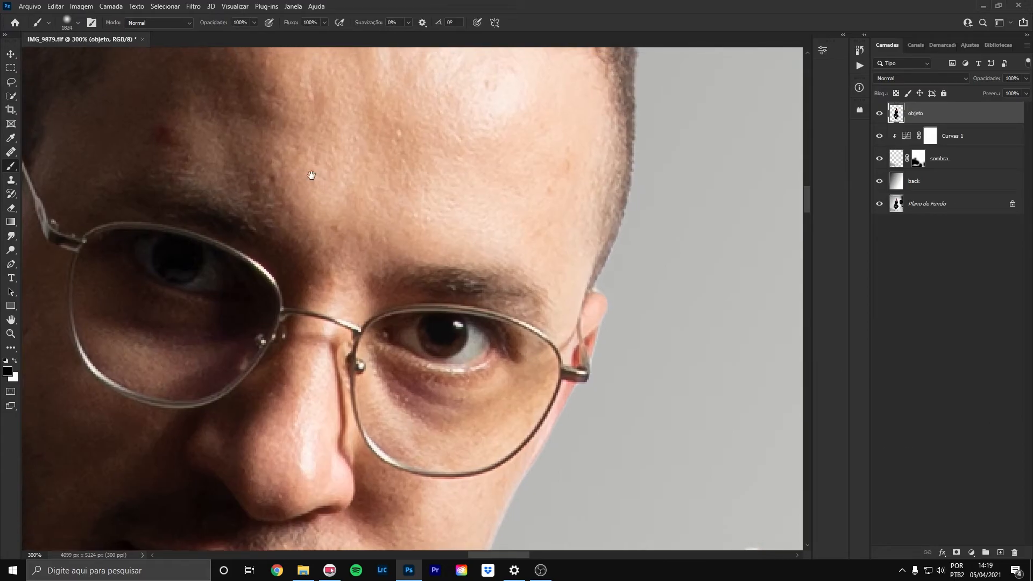
{"action": "left_click_drag", "start_coordinate": [247, 156], "coordinate": [555, 225]}
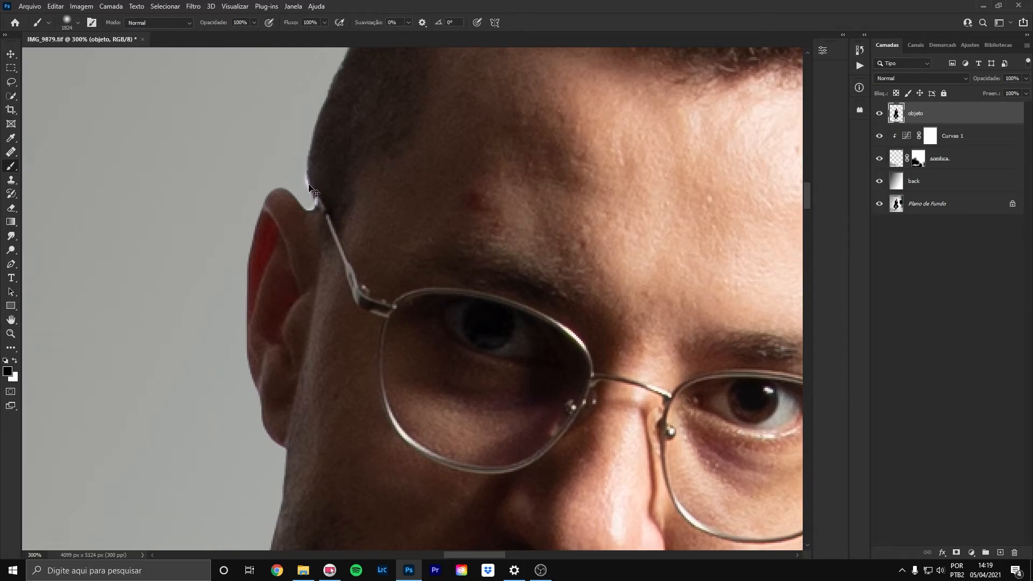
{"action": "scroll", "coordinate": [309, 188], "scroll_direction": "down", "scroll_amount": 5}
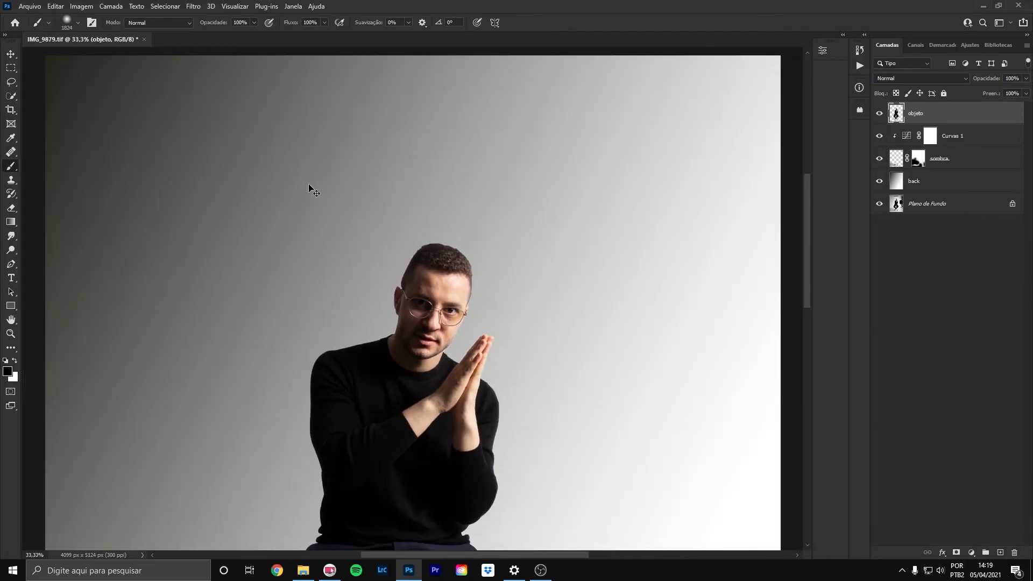
{"action": "key", "text": "ctrl+plus"}
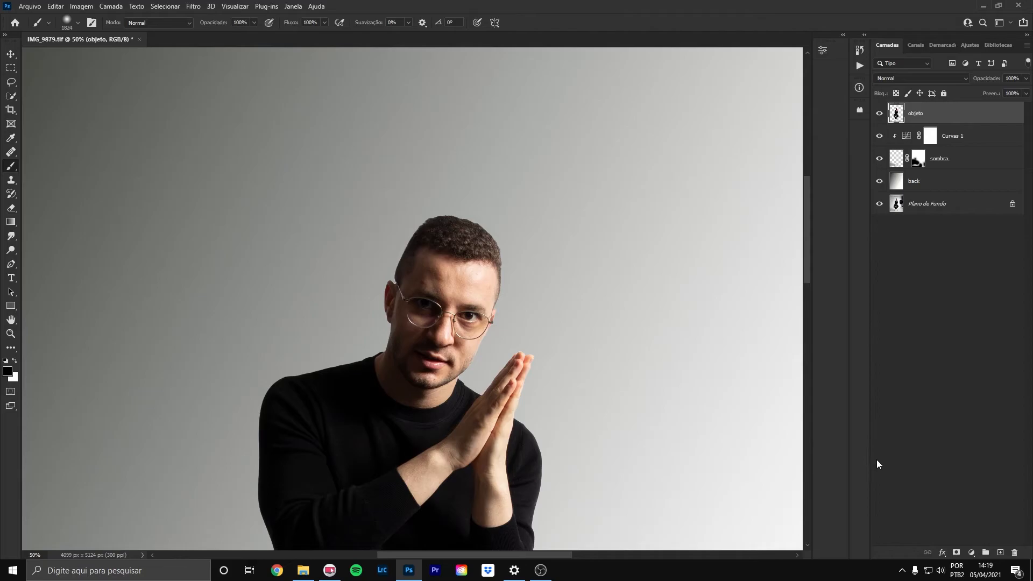
Add a layer mask to the objeto layer and lower the brush opacity to 2%
{"action": "left_click", "coordinate": [956, 553]}
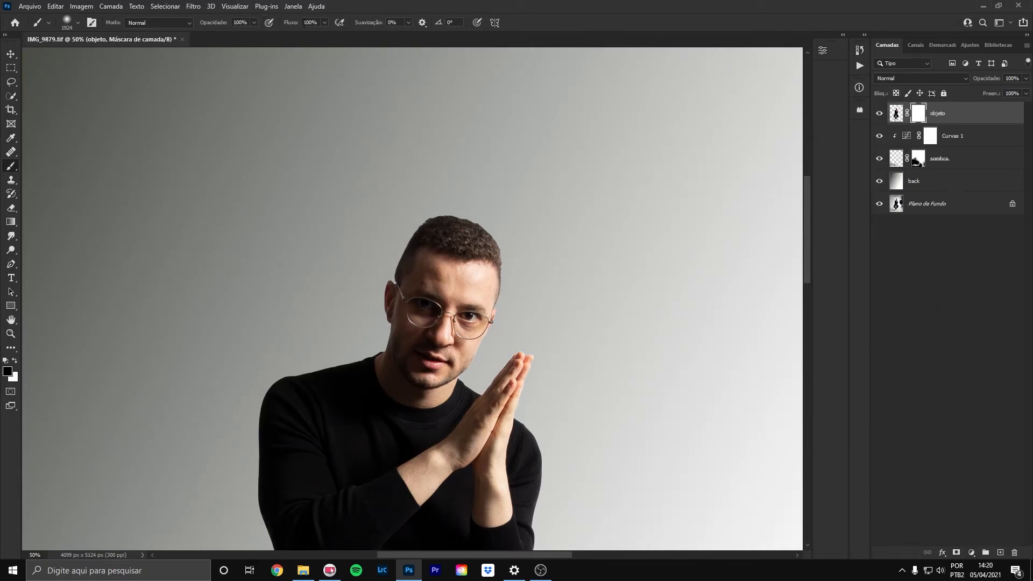
{"action": "left_click", "coordinate": [255, 23]}
{"action": "left_click_drag", "start_coordinate": [209, 34], "coordinate": [205, 34]}
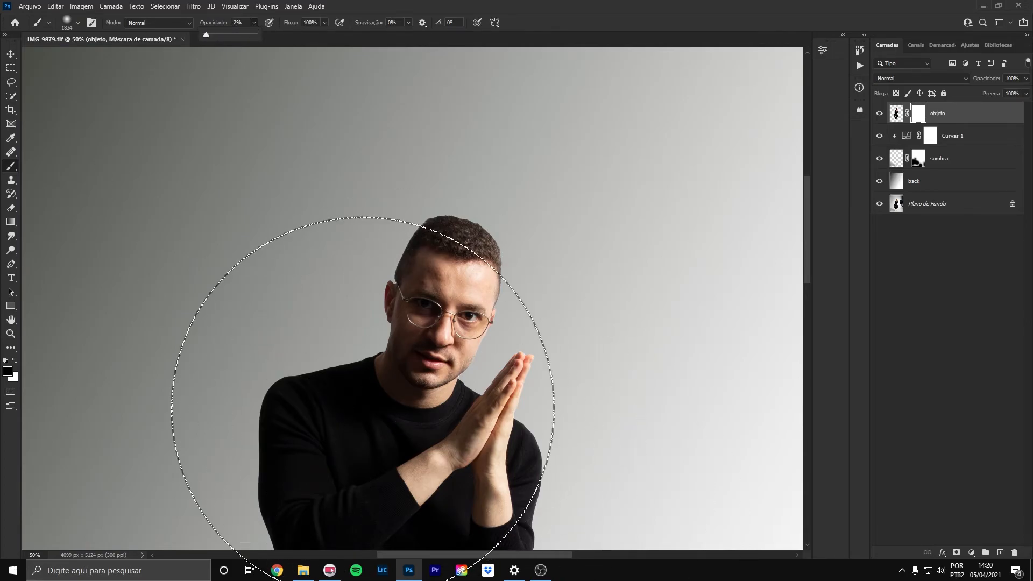
{"action": "left_click_drag", "start_coordinate": [348, 340], "coordinate": [297, 247]}
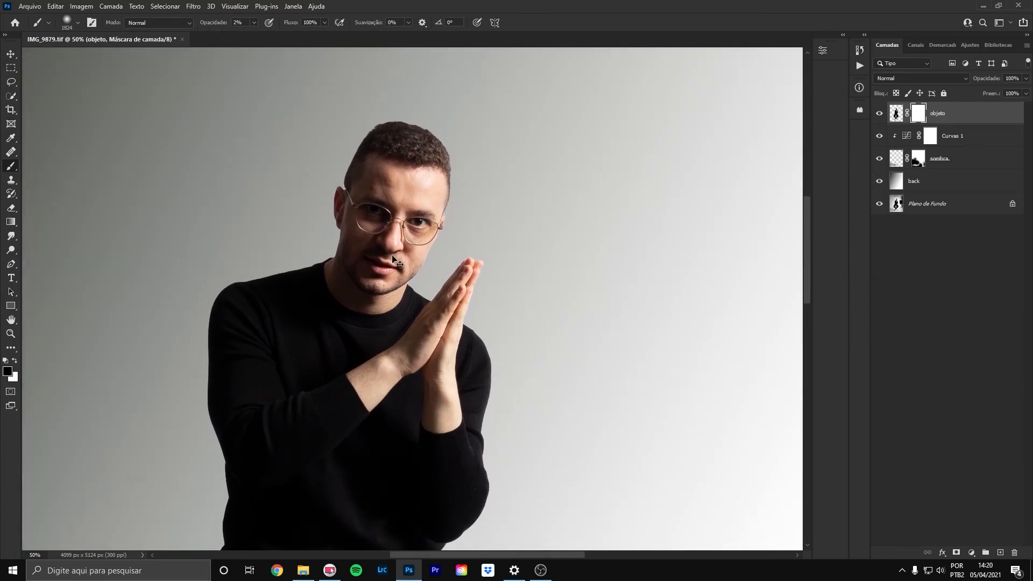
{"action": "key", "text": "ctrl+minus"}
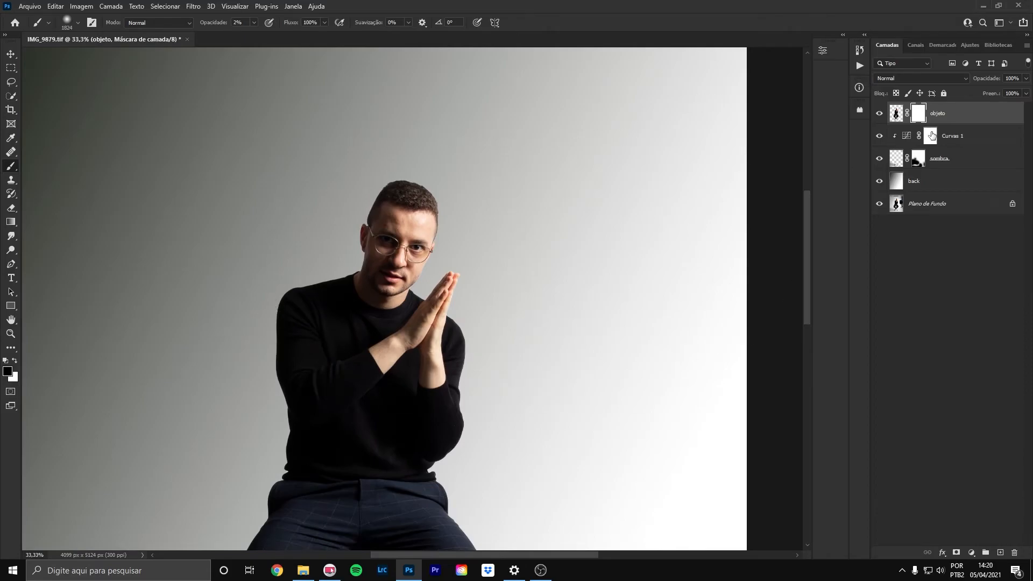
Add a layer mask to the back layer and paint it with soft black at 2% opacity to brighten the backdrop around the man's head
{"action": "left_click", "coordinate": [925, 181]}
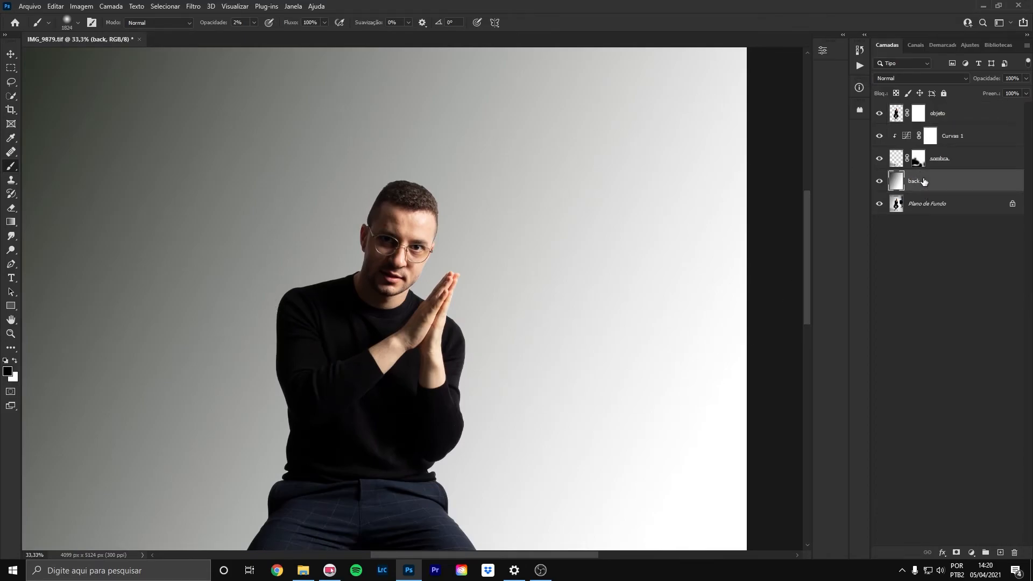
{"action": "left_click", "coordinate": [955, 553]}
{"action": "left_click_drag", "start_coordinate": [405, 212], "coordinate": [383, 221]}
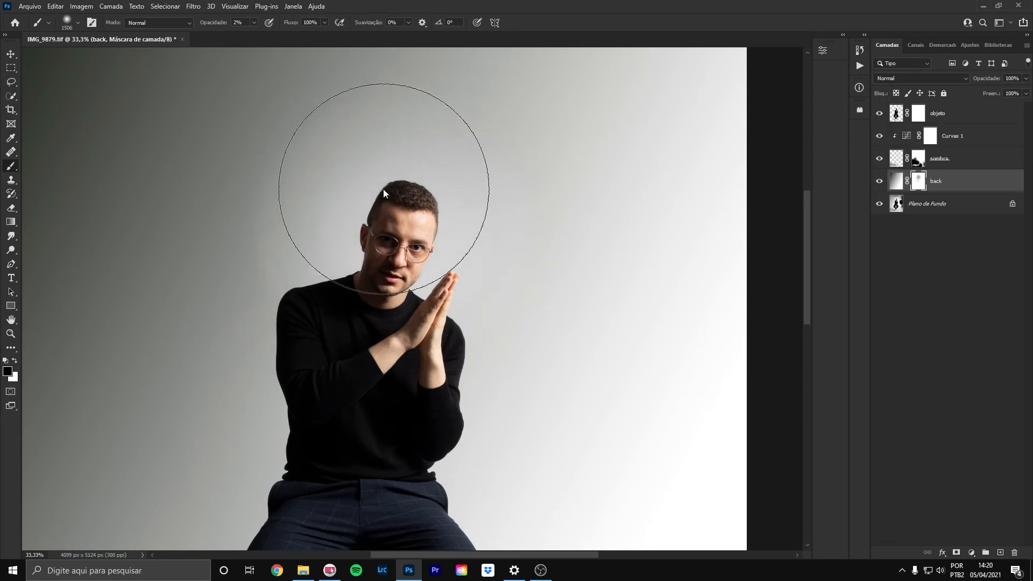
{"action": "key", "text": "ctrl+minus"}
{"action": "key", "text": "ctrl+minus"}
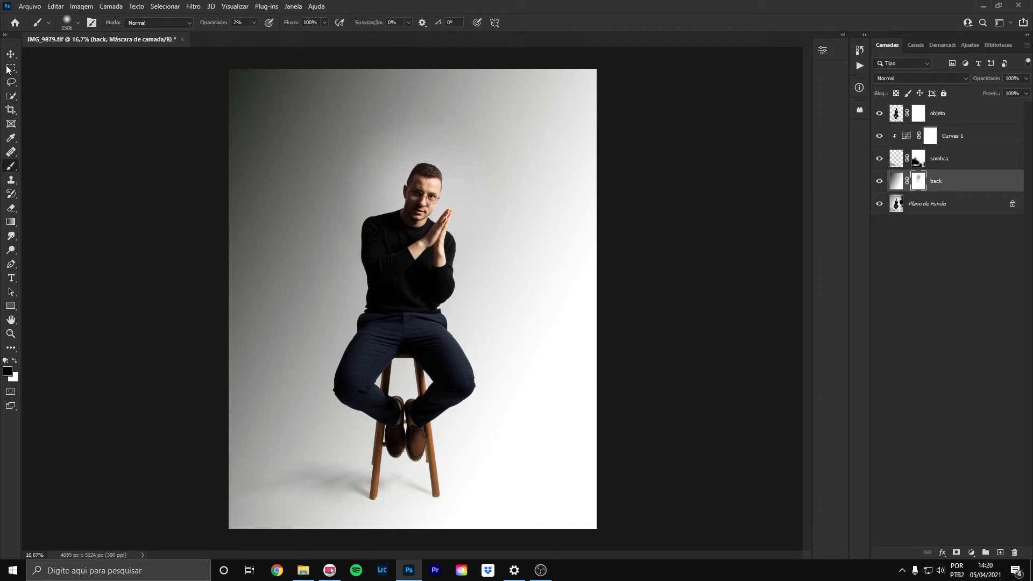
{"action": "right_click", "coordinate": [413, 192], "text": "alt"}
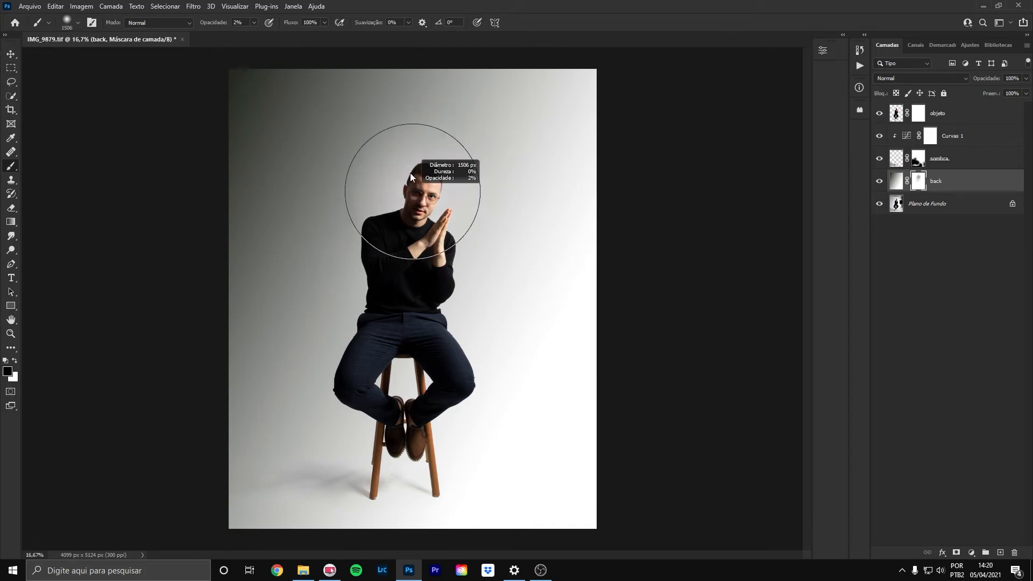
{"action": "right_click", "coordinate": [410, 220], "text": "alt"}
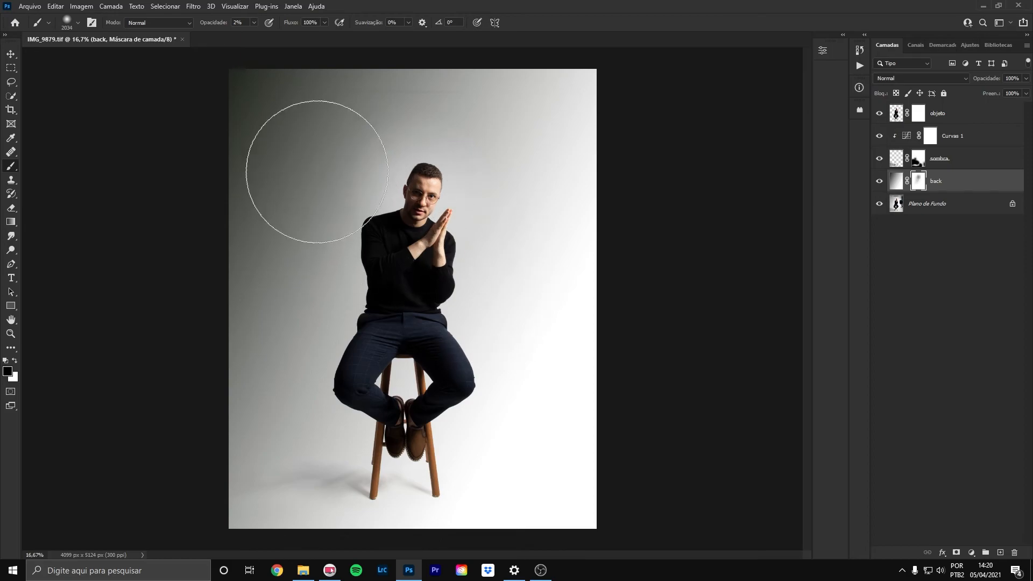
Set the brush to 100% opacity and white, and paint the back mask beside the man's head to restore the darker gradient there
{"action": "left_click", "coordinate": [254, 23]}
{"action": "left_click_drag", "start_coordinate": [262, 38], "coordinate": [372, 39]}
{"action": "left_click_drag", "start_coordinate": [374, 114], "coordinate": [326, 120]}
{"action": "key", "text": "x"}
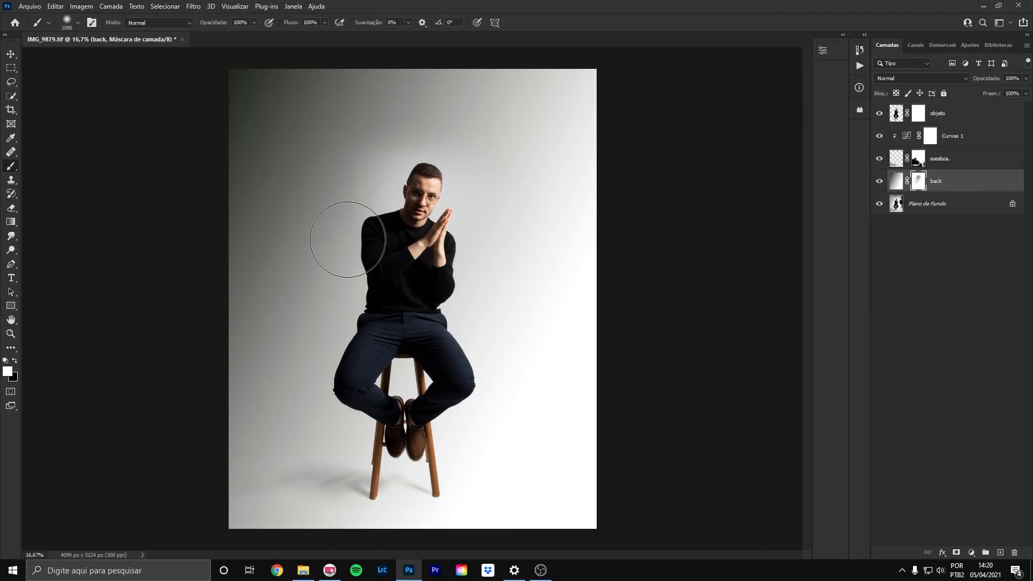
{"action": "left_click_drag", "start_coordinate": [253, 157], "coordinate": [290, 141]}
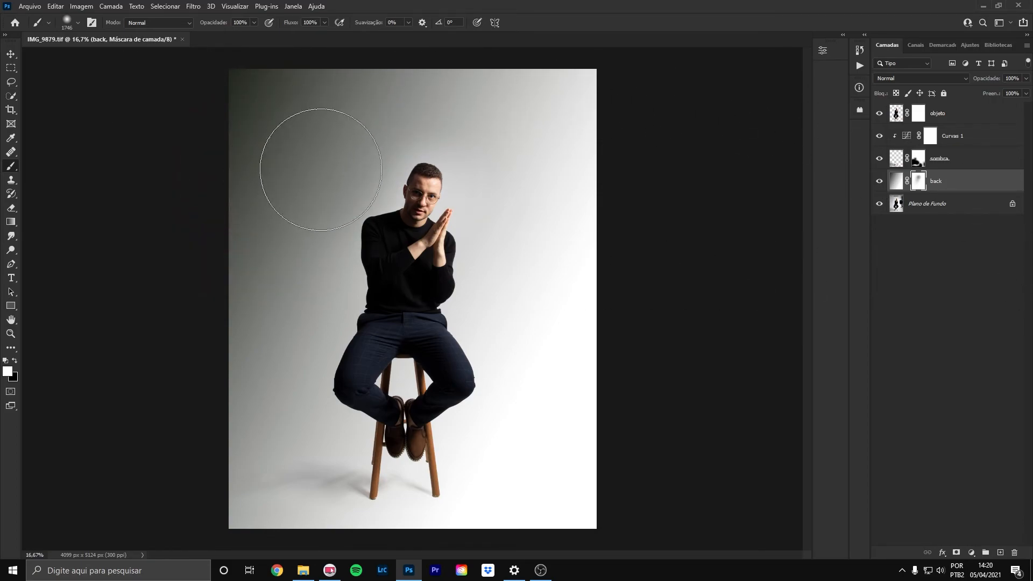
Examine how the backdrop blends around the man's head, hands and sweater, close up and in the wider view
{"action": "key", "text": "ctrl+plus"}
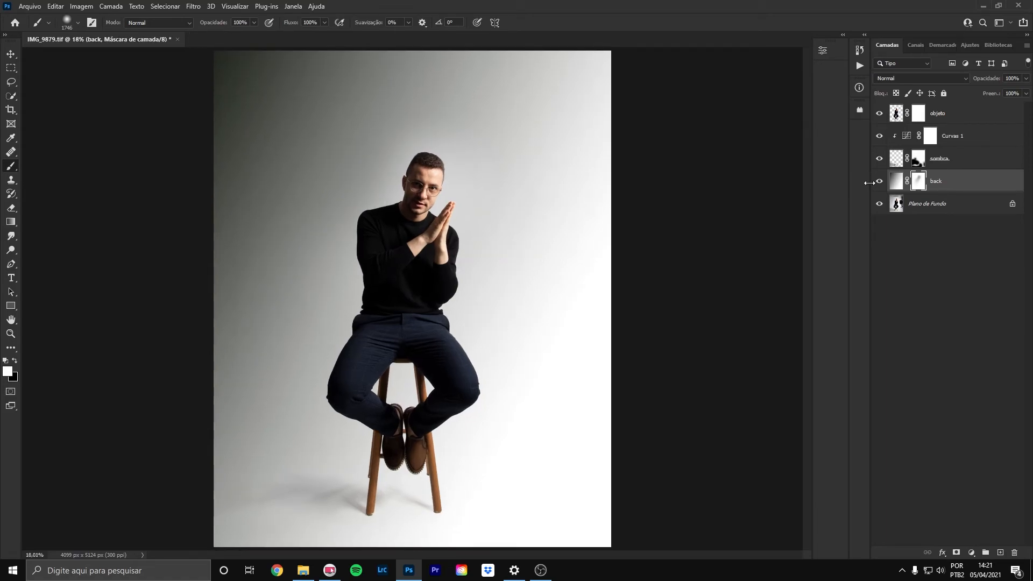
{"action": "key", "text": "ctrl+plus"}
{"action": "key", "text": "ctrl+plus"}
{"action": "key", "text": "ctrl+plus"}
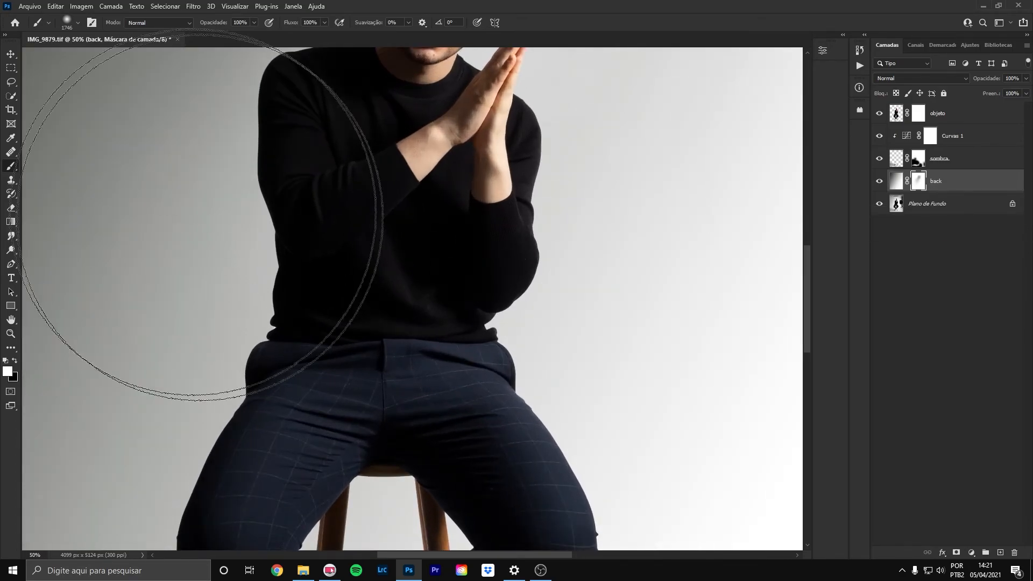
{"action": "left_click_drag", "start_coordinate": [129, 172], "coordinate": [280, 317]}
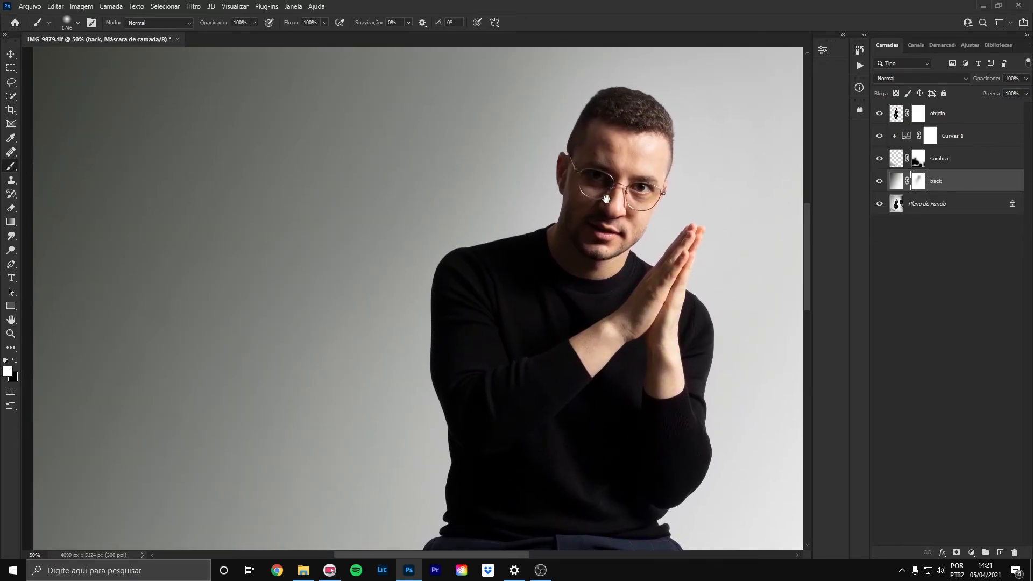
{"action": "left_click_drag", "start_coordinate": [577, 177], "coordinate": [306, 288]}
{"action": "key", "text": "ctrl+plus"}
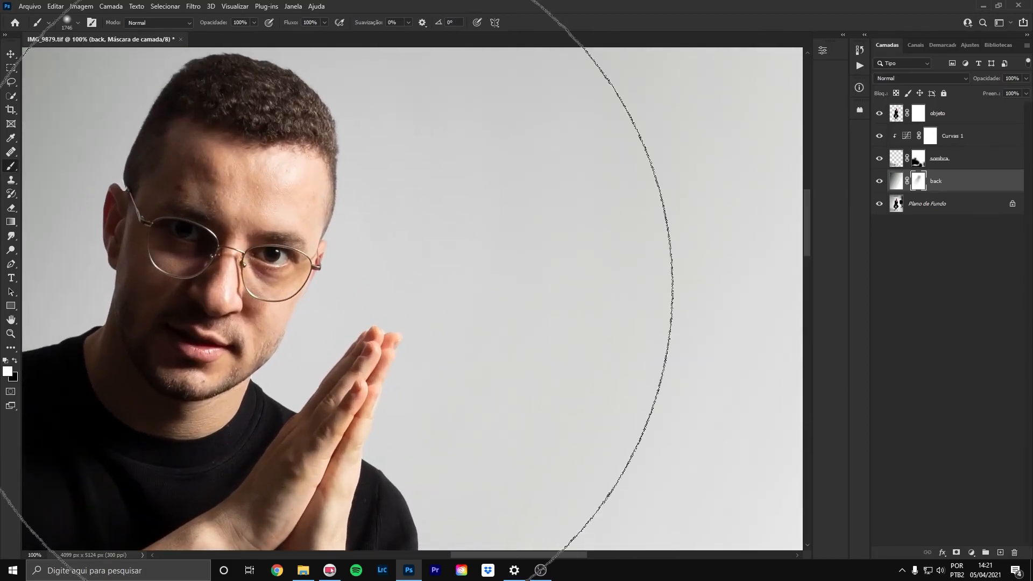
{"action": "left_click_drag", "start_coordinate": [317, 175], "coordinate": [5, 192]}
{"action": "left_click_drag", "start_coordinate": [340, 220], "coordinate": [188, 221]}
{"action": "left_click_drag", "start_coordinate": [270, 166], "coordinate": [257, 98]}
{"action": "scroll", "coordinate": [257, 99], "scroll_direction": "down", "scroll_amount": 3}
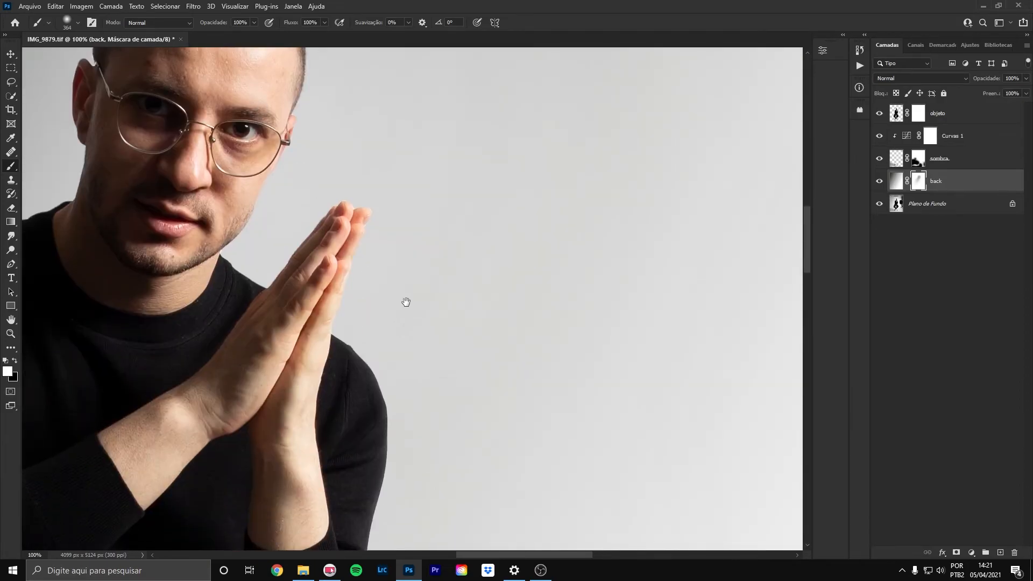
{"action": "key", "text": "ctrl+minus"}
{"action": "key", "text": "ctrl+minus"}
{"action": "key", "text": "ctrl+minus"}
{"action": "key", "text": "ctrl+minus"}
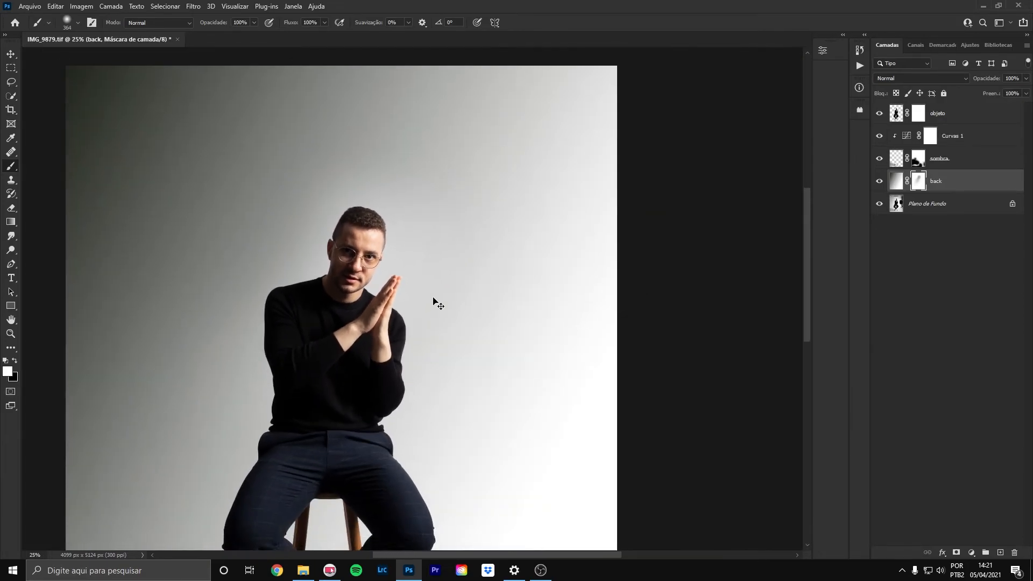
{"action": "key", "text": "ctrl+minus"}
{"action": "key", "text": "ctrl+plus"}
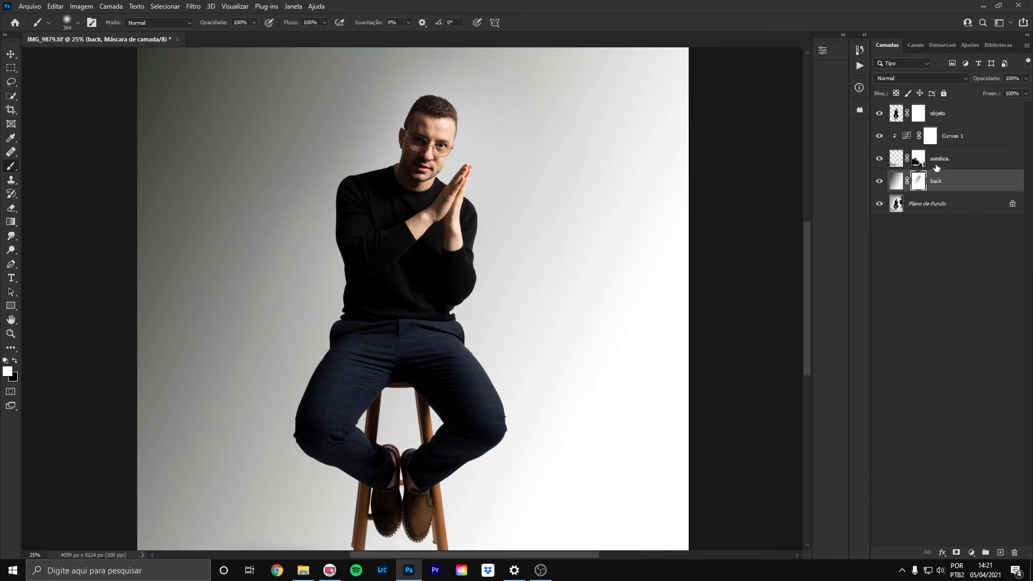
Create a new layer above back in Sobrepor (Overlay) mode, filled with the neutral 50% gray
{"action": "left_click", "coordinate": [896, 186]}
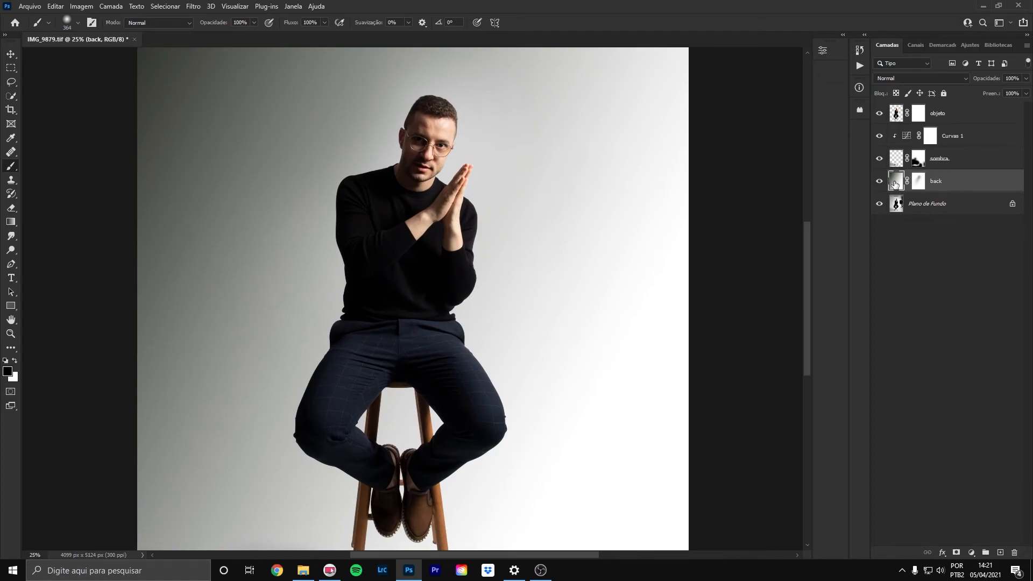
{"action": "left_click_drag", "start_coordinate": [895, 184], "coordinate": [895, 186]}
{"action": "key", "text": "ctrl+shift+n"}
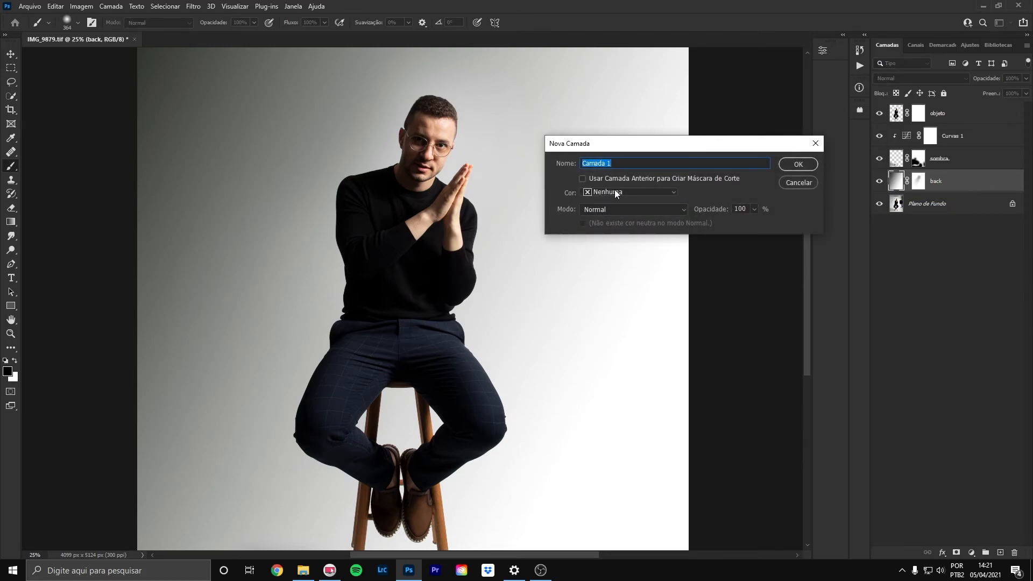
{"action": "left_click", "coordinate": [605, 210]}
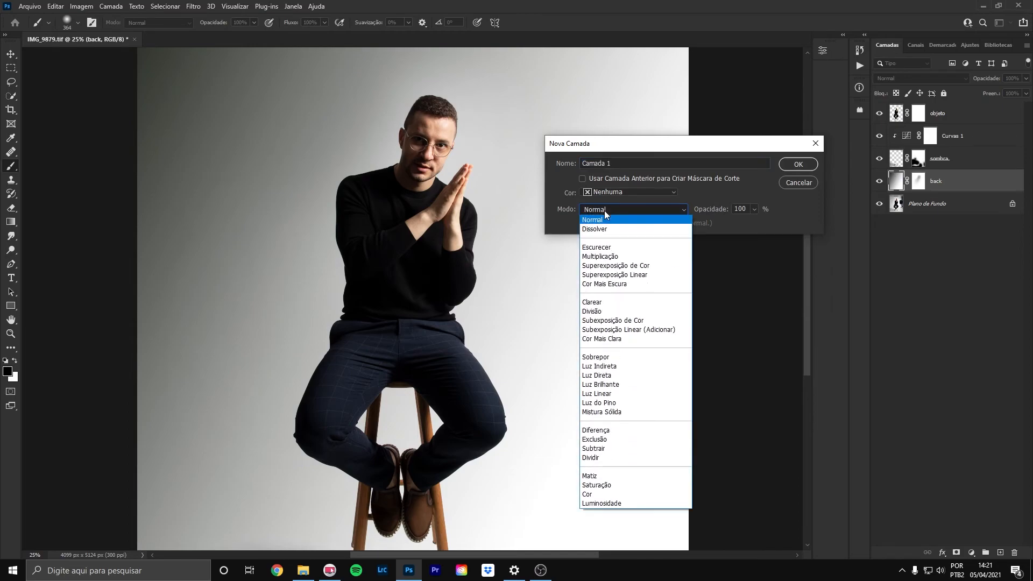
{"action": "left_click", "coordinate": [620, 358]}
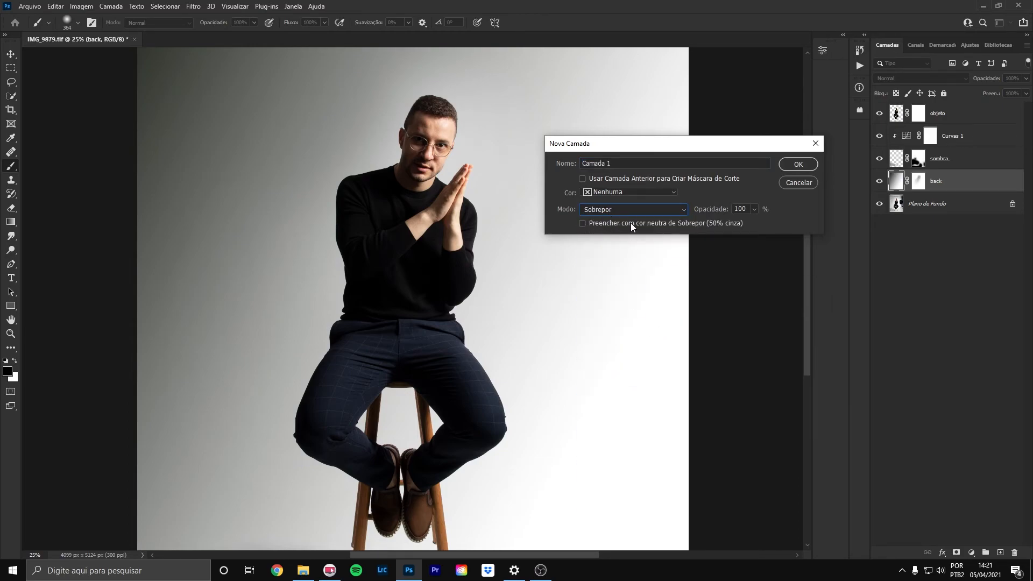
{"action": "left_click", "coordinate": [628, 225]}
{"action": "left_click", "coordinate": [793, 164]}
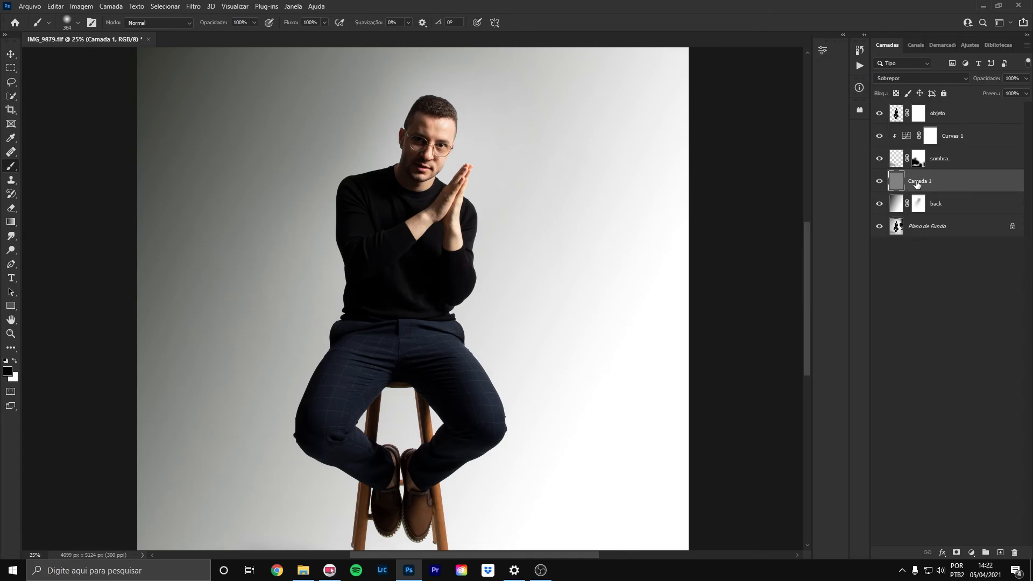
Convert the gray Overlay layer Camada 1 into a smart object and open the Add Noise filter for it
{"action": "right_click", "coordinate": [958, 179]}
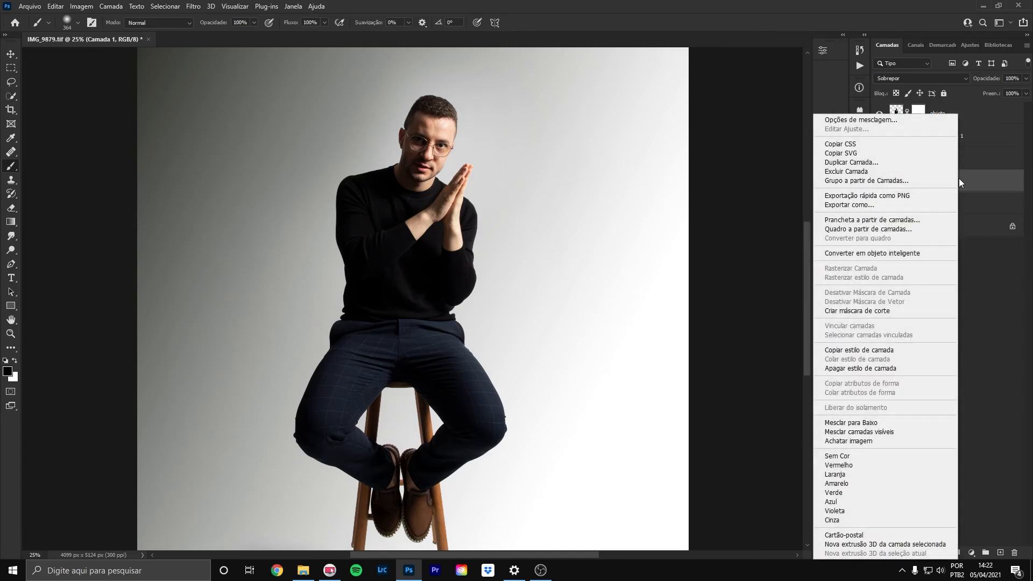
{"action": "left_click", "coordinate": [896, 253]}
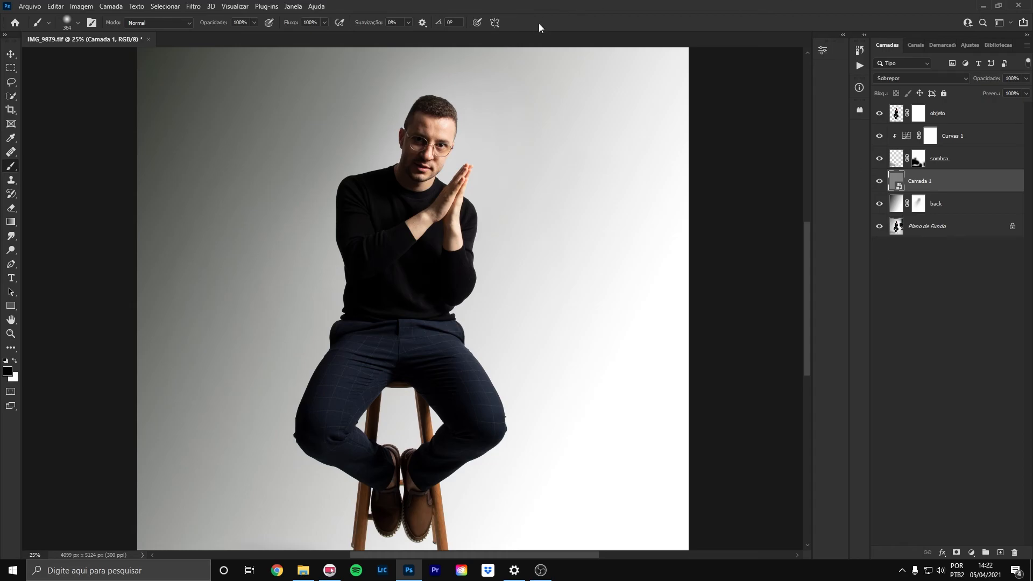
{"action": "key", "text": "ctrl+plus"}
{"action": "key", "text": "ctrl+plus"}
{"action": "key", "text": "ctrl+plus"}
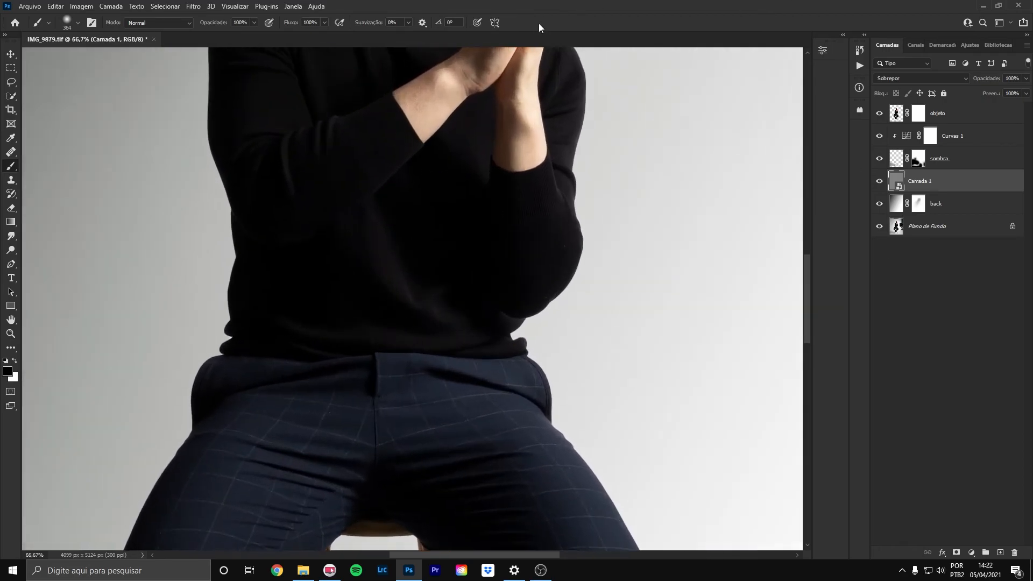
{"action": "left_click_drag", "start_coordinate": [441, 209], "coordinate": [435, 410]}
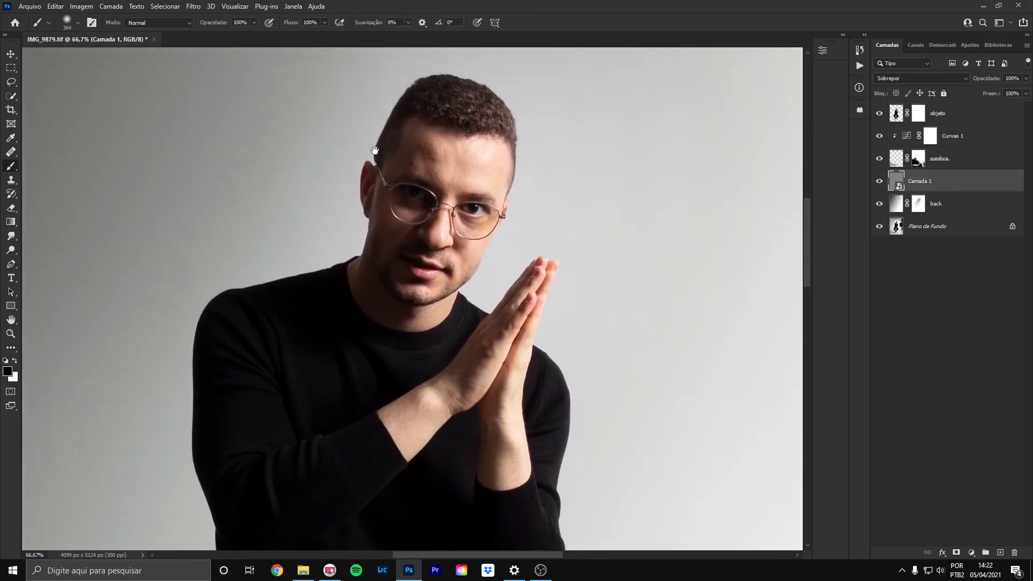
{"action": "left_click", "coordinate": [193, 6]}
{"action": "mouse_move", "coordinate": [305, 209]}
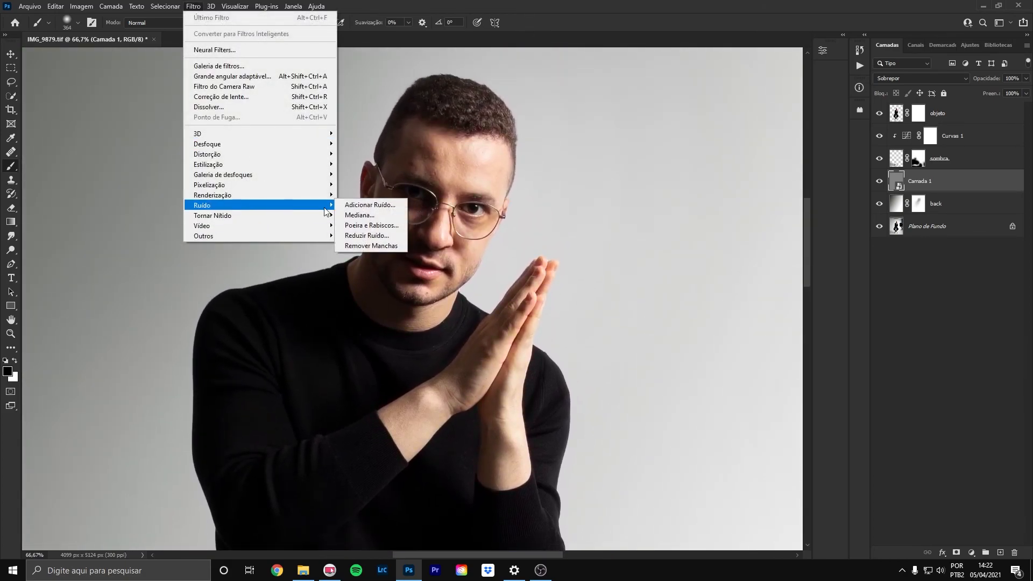
{"action": "left_click", "coordinate": [371, 205]}
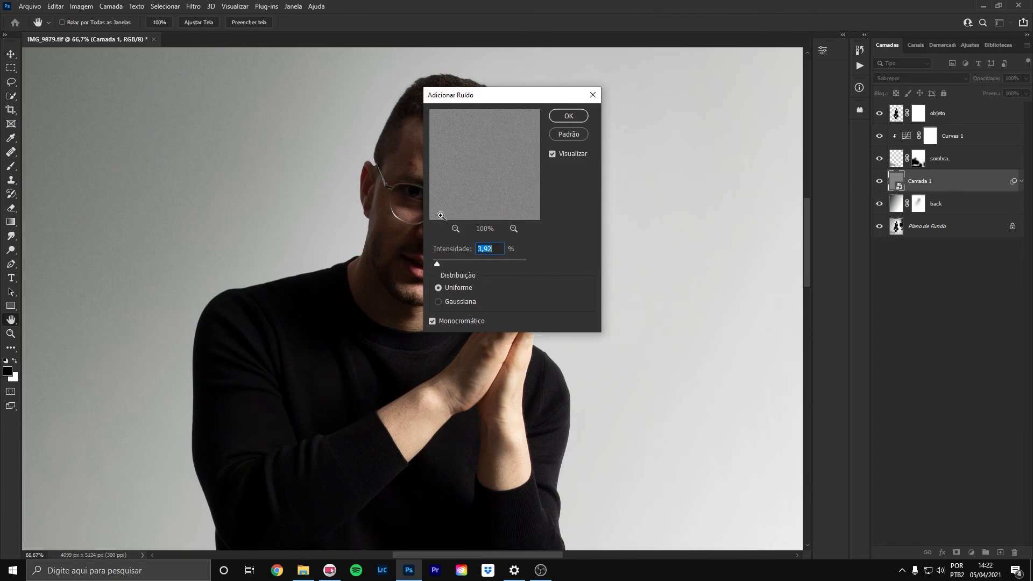
Apply uniform monochromatic noise at 4,87% intensity to the gray layer, judging the grain against the man's head and fingers
{"action": "key", "text": "ctrl+plus"}
{"action": "key", "text": "ctrl+plus"}
{"action": "left_click_drag", "start_coordinate": [231, 193], "coordinate": [161, 237]}
{"action": "left_click_drag", "start_coordinate": [339, 217], "coordinate": [223, 288]}
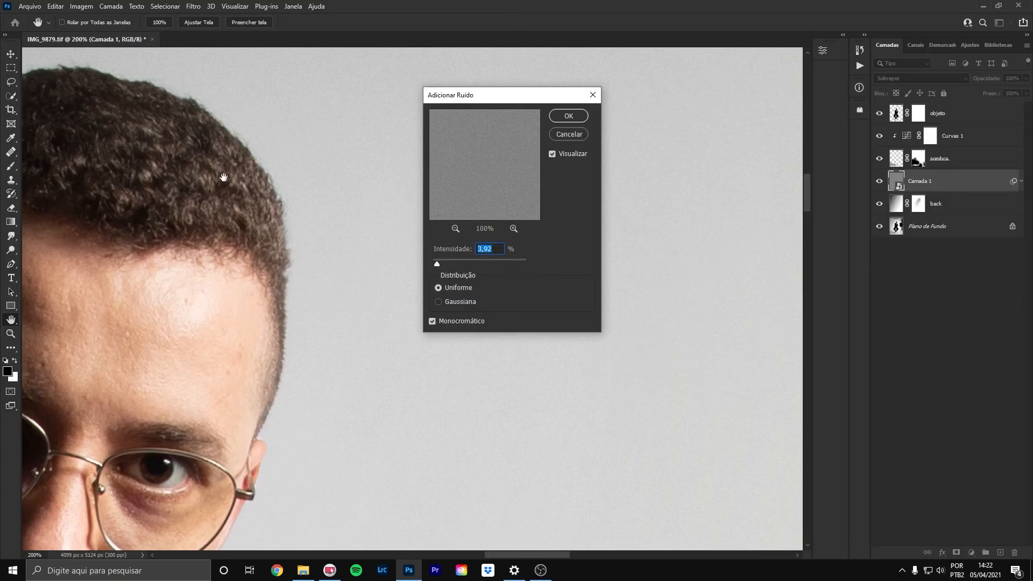
{"action": "left_click_drag", "start_coordinate": [223, 177], "coordinate": [229, 277]}
{"action": "left_click", "coordinate": [468, 259]}
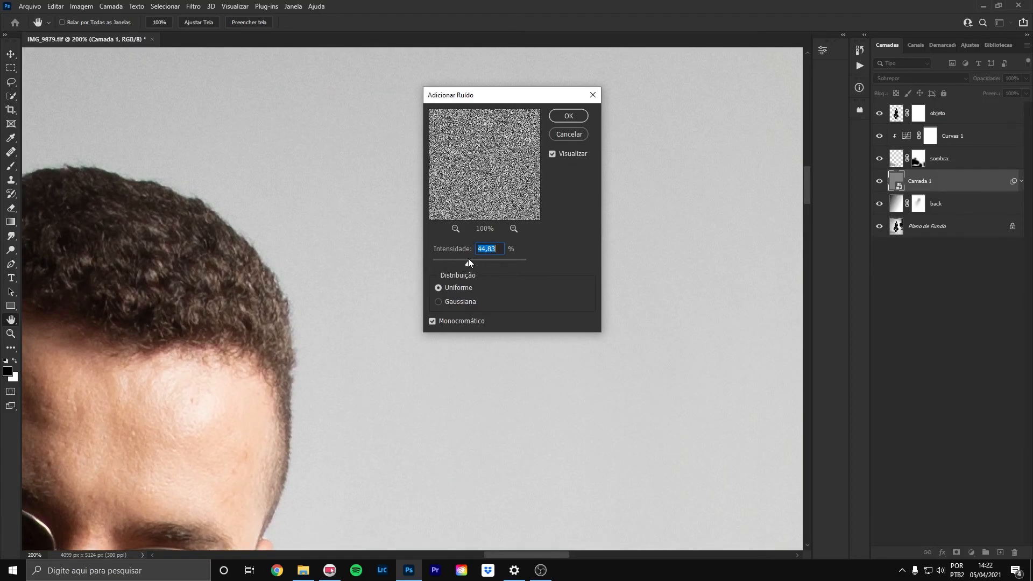
{"action": "left_click", "coordinate": [437, 260]}
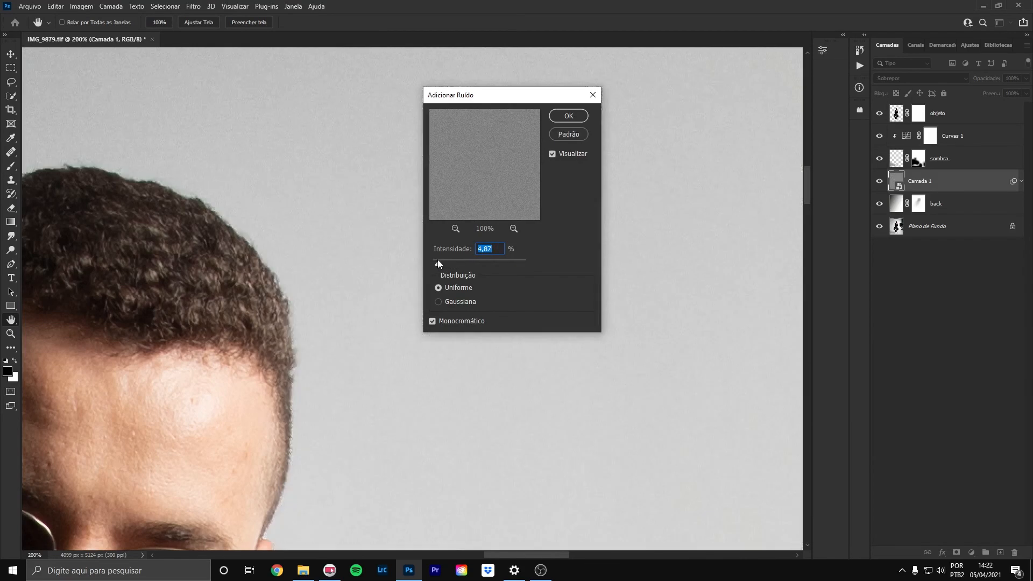
{"action": "key", "text": "ctrl+plus"}
{"action": "left_click_drag", "start_coordinate": [203, 361], "coordinate": [216, 172]}
{"action": "left_click_drag", "start_coordinate": [231, 302], "coordinate": [257, 277]}
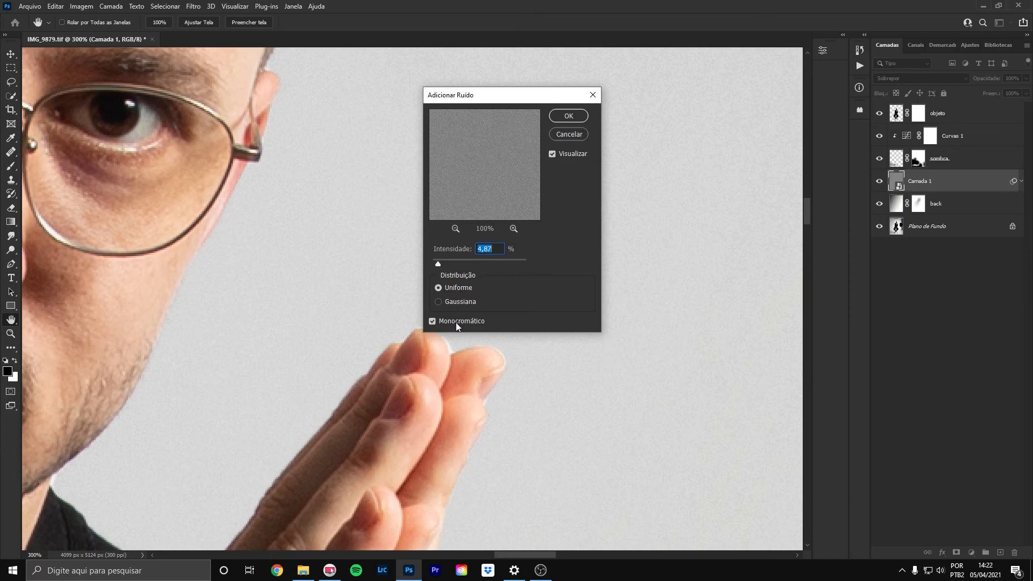
{"action": "left_click", "coordinate": [572, 118]}
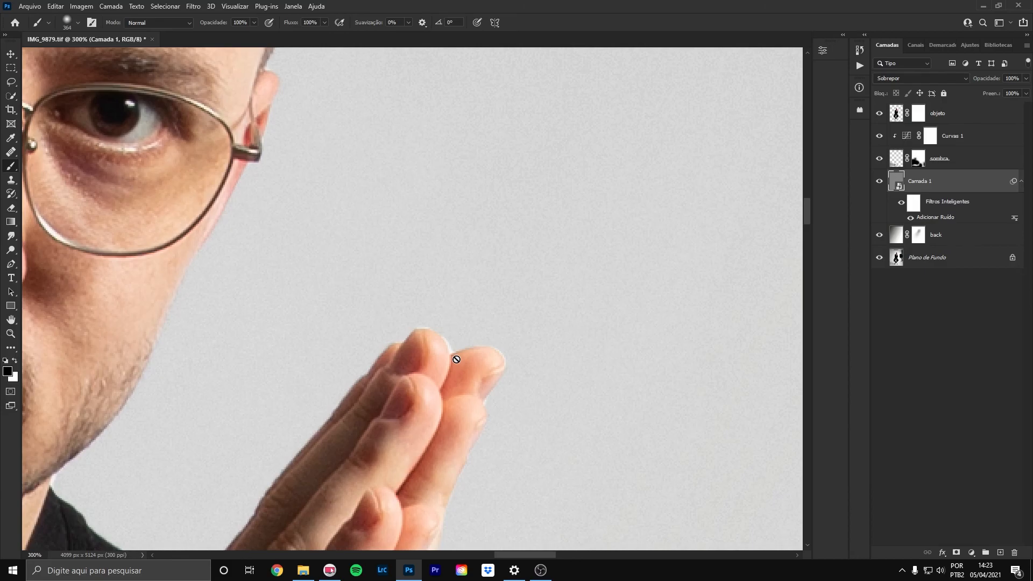
Examine the noise-textured backdrop across the whole portrait and closer around the man's body
{"action": "key", "text": "ctrl+0"}
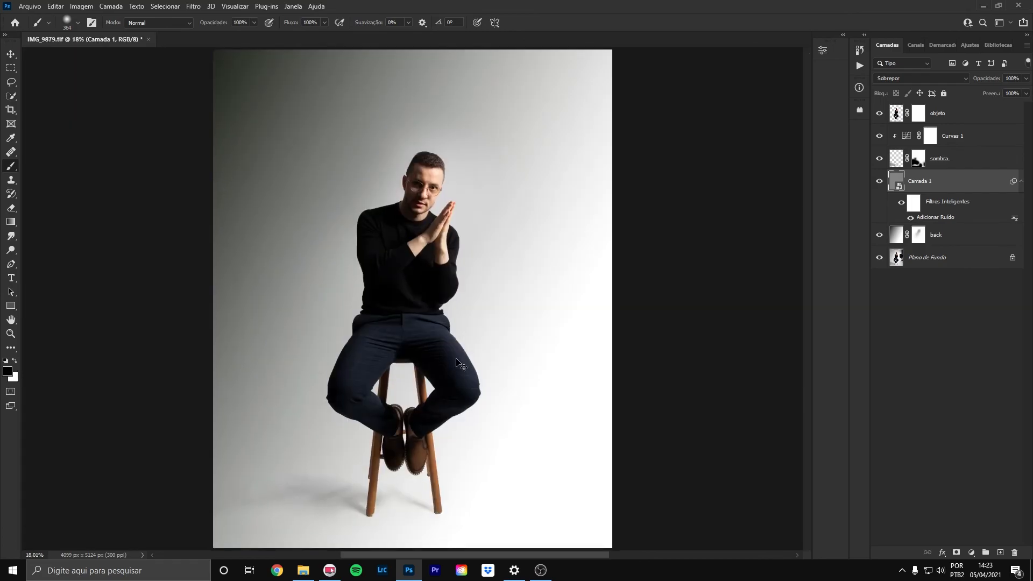
{"action": "key", "text": "ctrl+plus"}
{"action": "key", "text": "ctrl+plus"}
{"action": "key", "text": "ctrl+plus"}
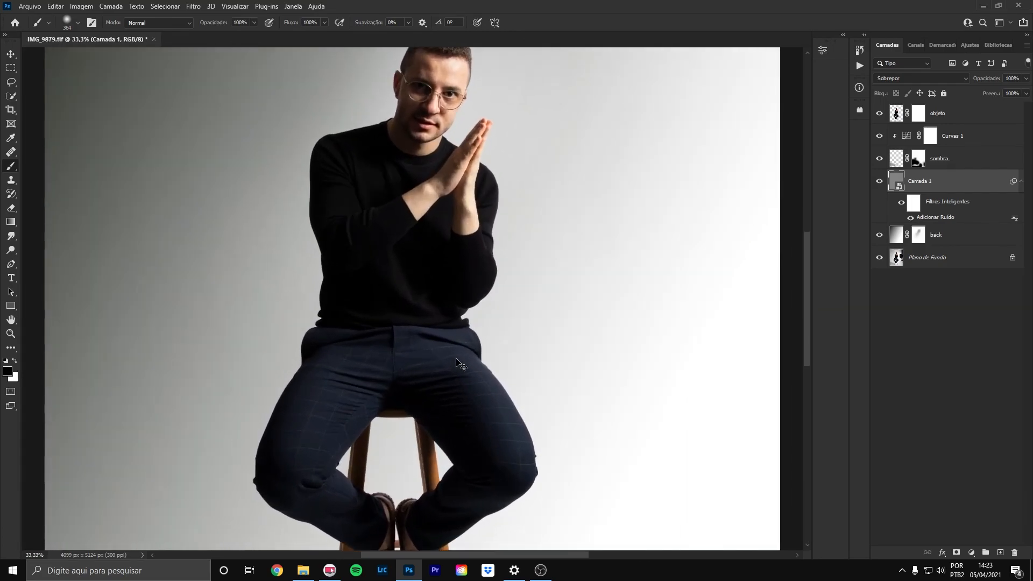
{"action": "key", "text": "ctrl+minus"}
{"action": "key", "text": "ctrl+minus"}
{"action": "key", "text": "ctrl+minus"}
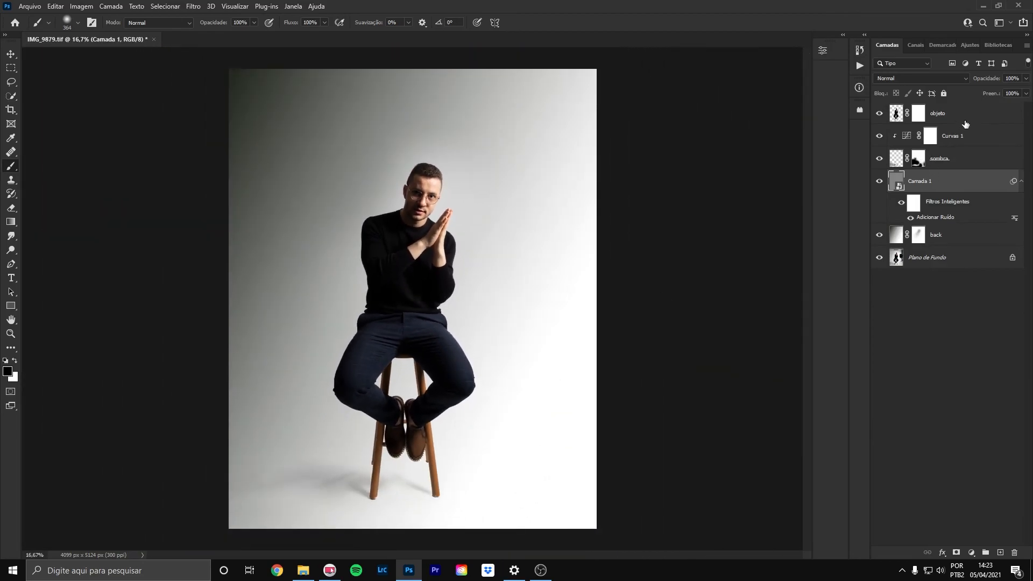
Group all the layers above the background layer, from objeto down to back
{"action": "left_click", "coordinate": [965, 121]}
{"action": "left_click", "coordinate": [962, 245], "text": "shift"}
{"action": "key", "text": "ctrl+g"}
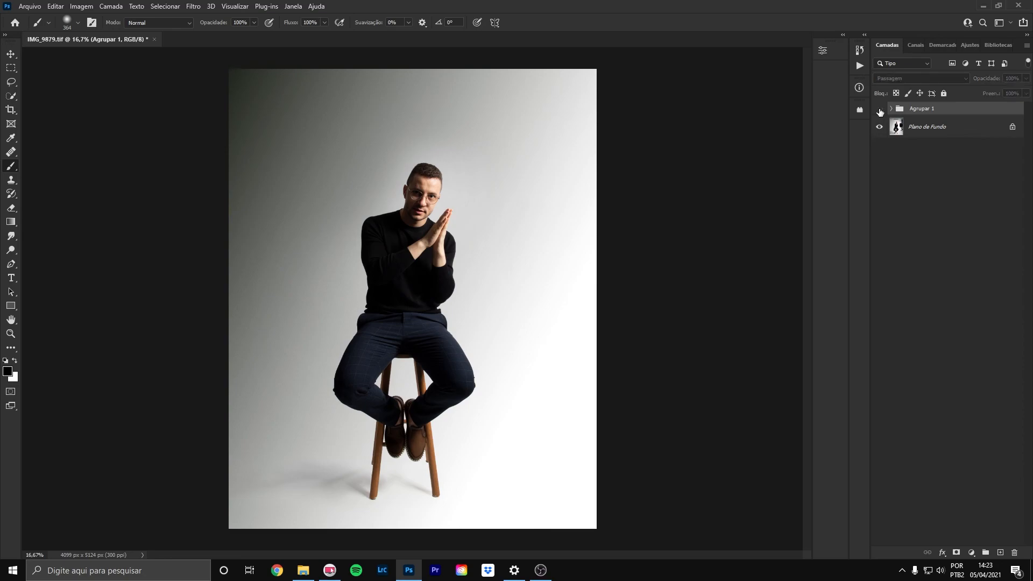
Compare the retouched portrait with the original photo by repeatedly hiding and showing the layer group
{"action": "left_click", "coordinate": [880, 110]}
{"action": "left_click", "coordinate": [879, 110]}
{"action": "left_click", "coordinate": [879, 111]}
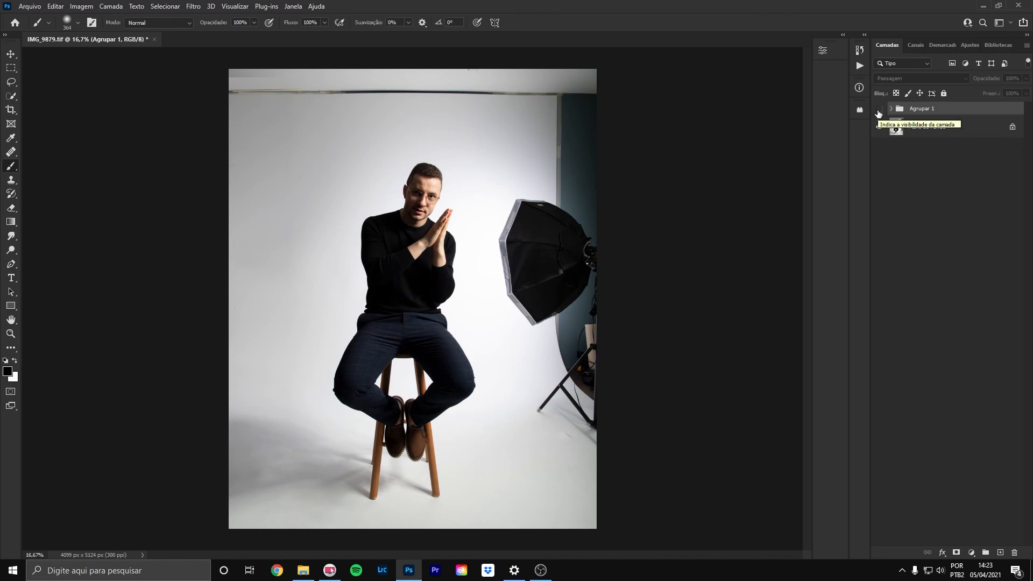
{"action": "left_click", "coordinate": [879, 111]}
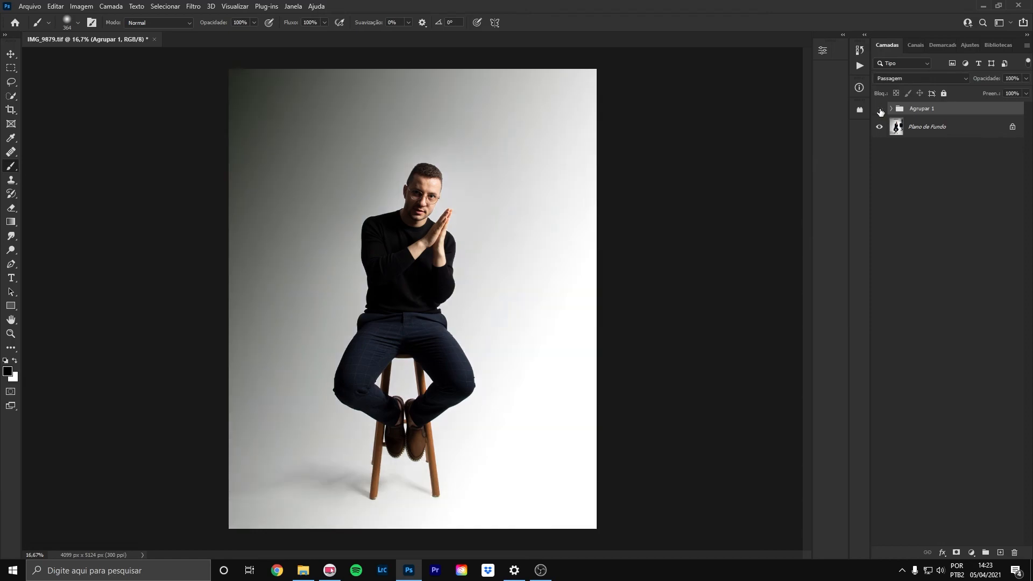
{"action": "left_click", "coordinate": [879, 110]}
{"action": "left_click", "coordinate": [880, 111]}
{"action": "left_click", "coordinate": [880, 111]}
{"action": "left_click", "coordinate": [879, 111]}
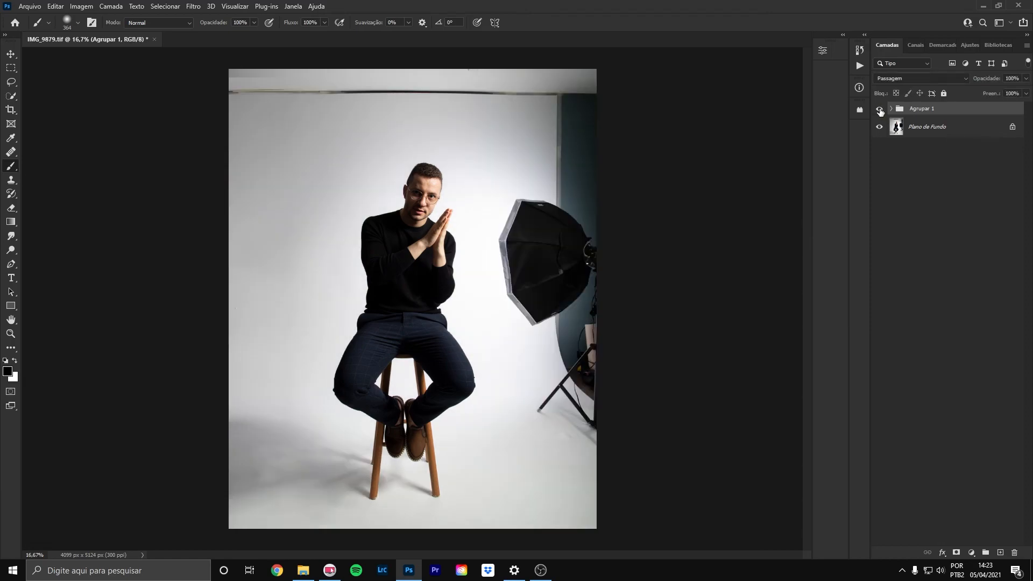
{"action": "left_click", "coordinate": [879, 112]}
{"action": "left_click", "coordinate": [879, 111]}
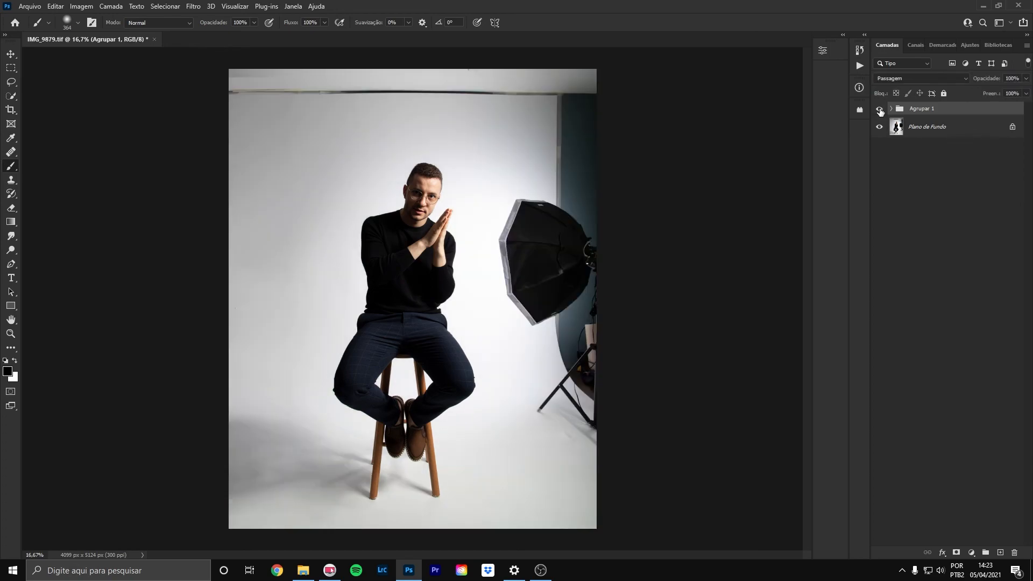